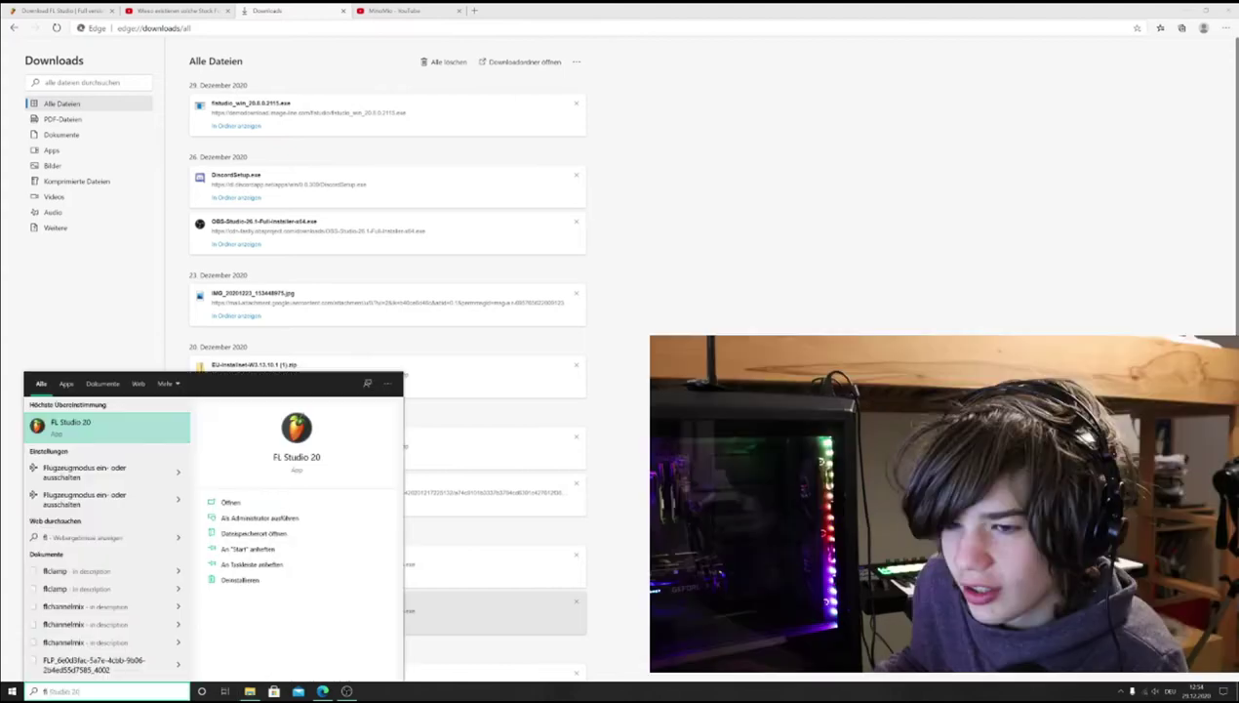
Step: Open FL Studio 20 and examine the vocal and automation clips in the demo project's playlist
key(Return)
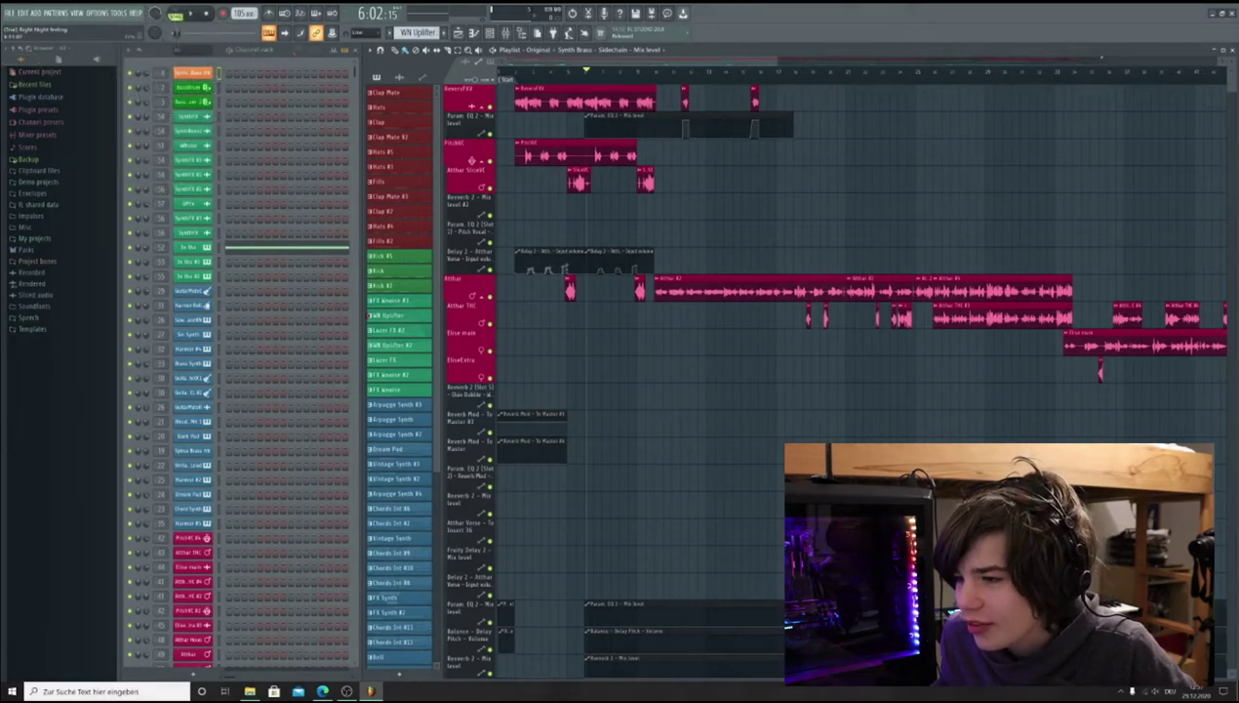
click(605, 96)
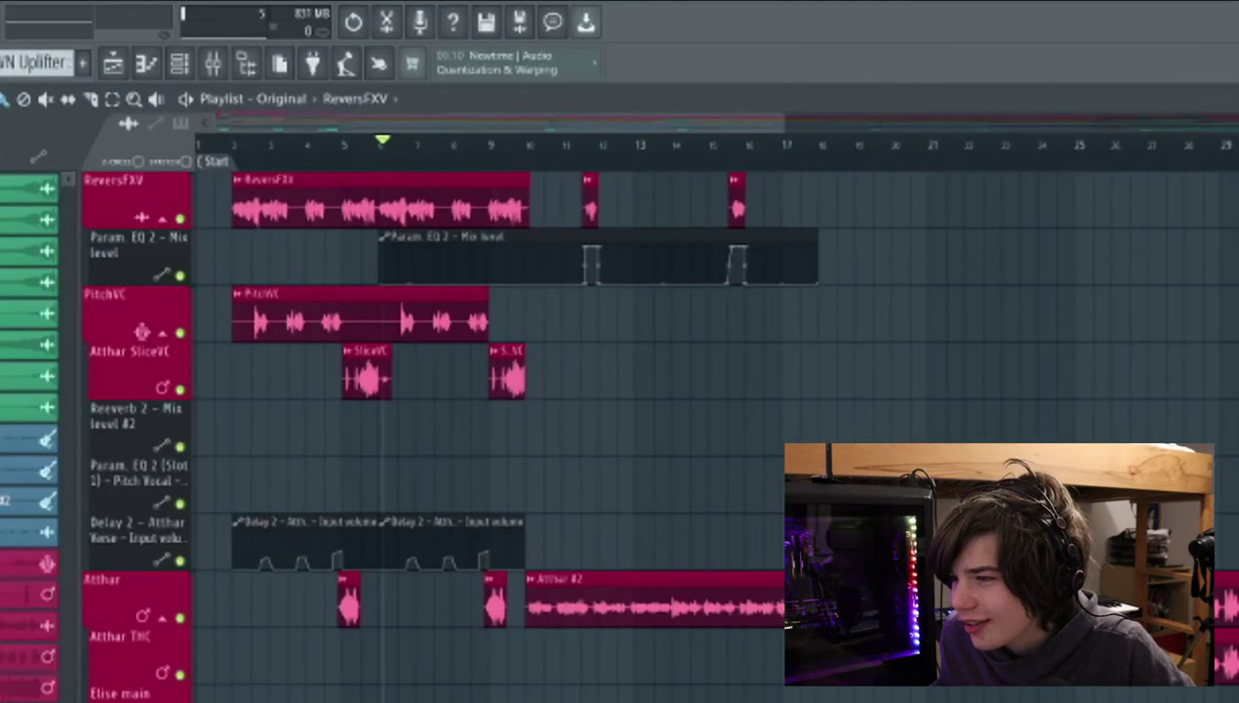
click(591, 237)
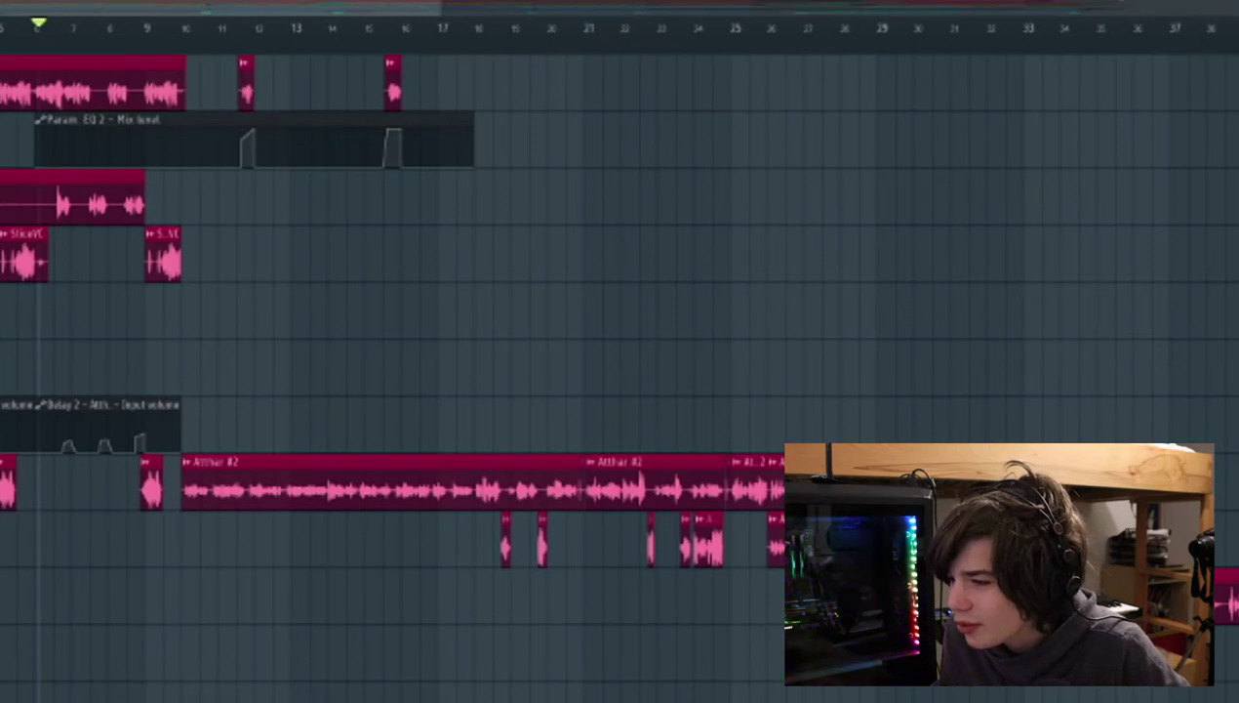
scroll(615, 371, down, 10)
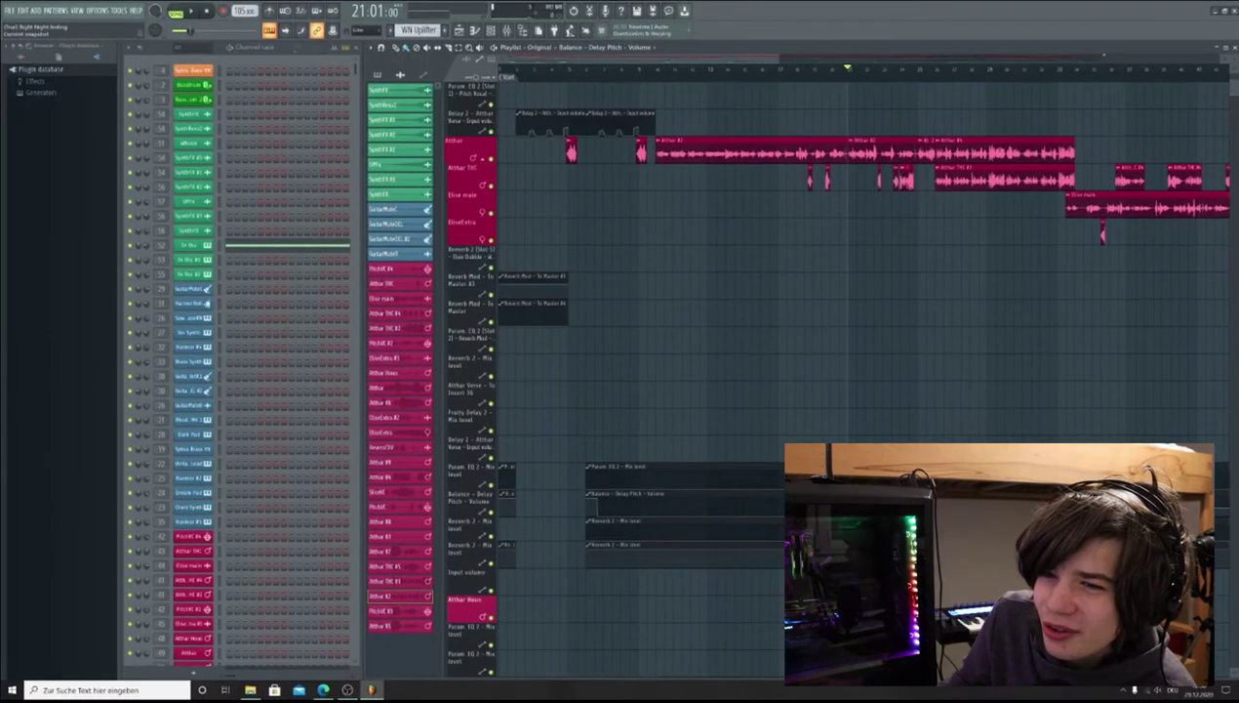
scroll(60, 55, down, 1)
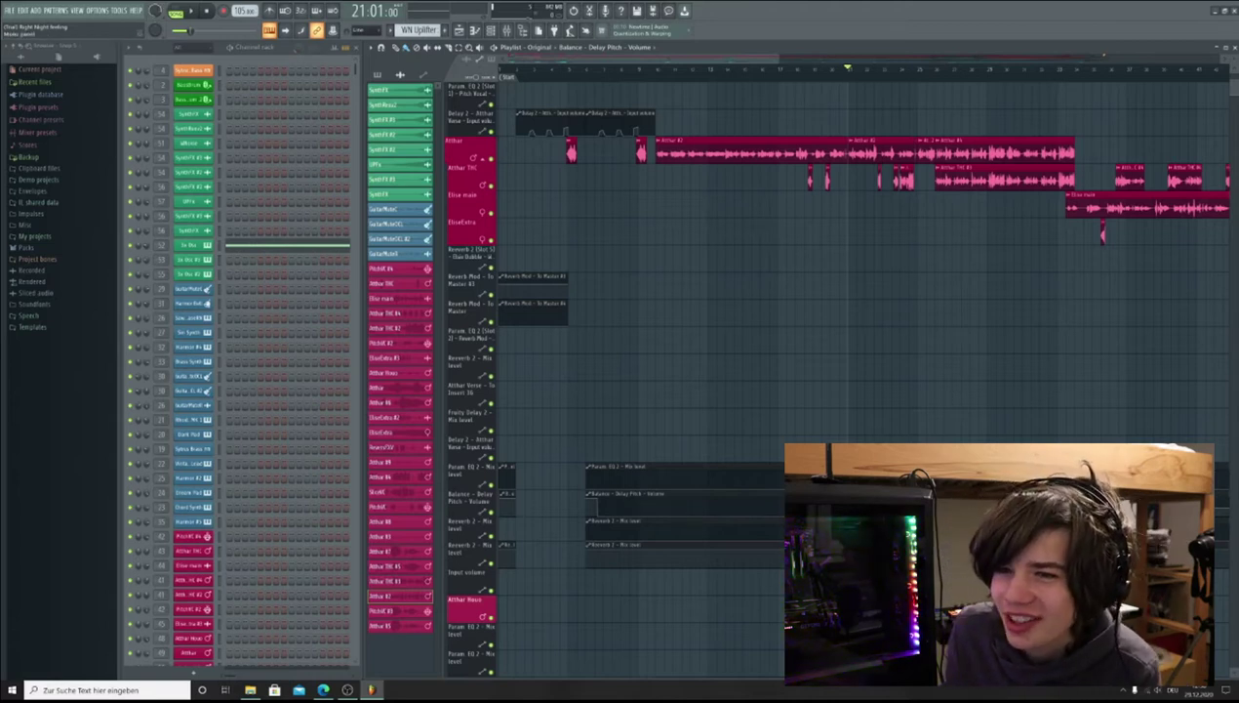
Step: Leave the demo project and launch FL Studio 20 again
click(10, 9)
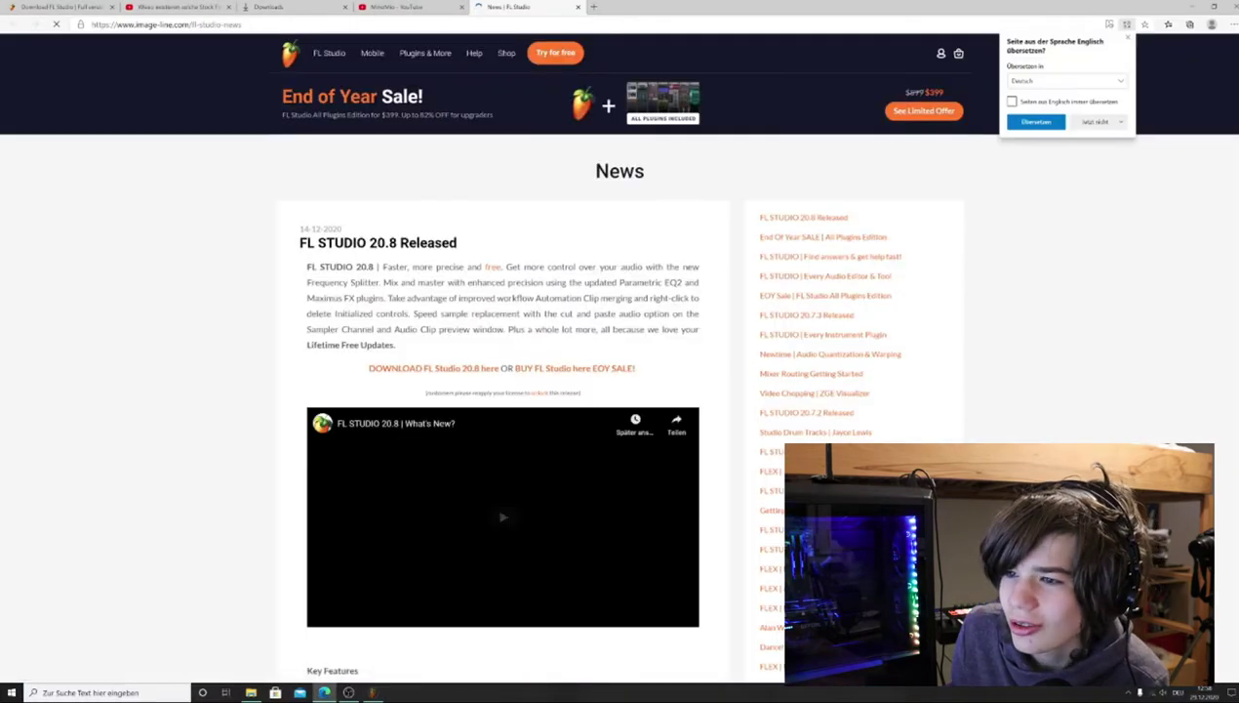
click(113, 692)
text(fl)
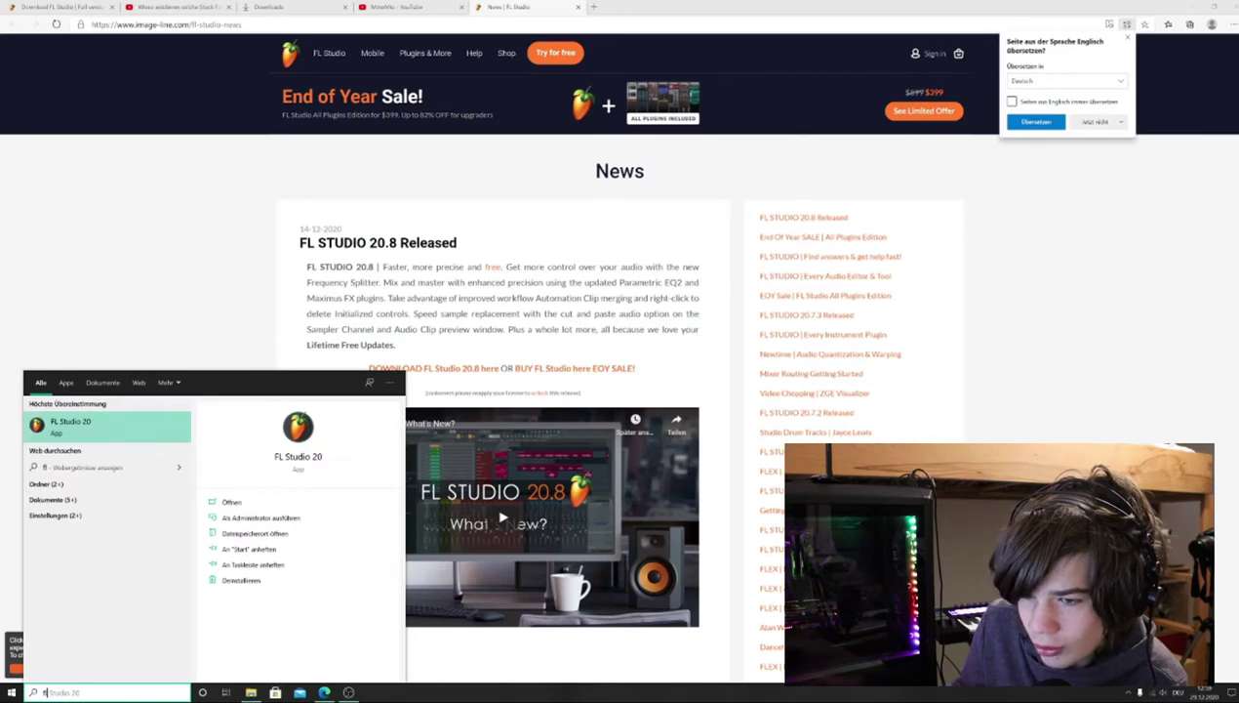
key(Return)
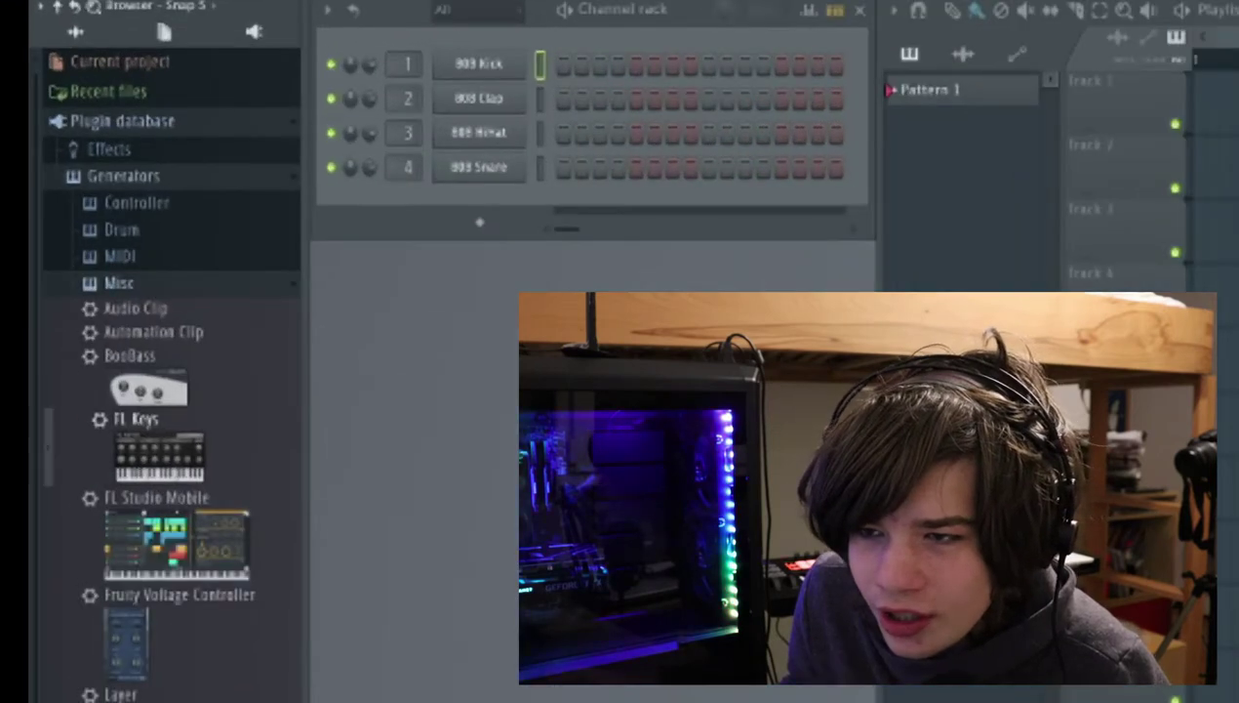
Step: Load the FL Keys generator from the plugin database's Misc group onto the first channel, replacing 808 Kick
drag(88, 310, 267, 294)
drag(412, 451, 564, 58)
drag(351, 146, 354, 142)
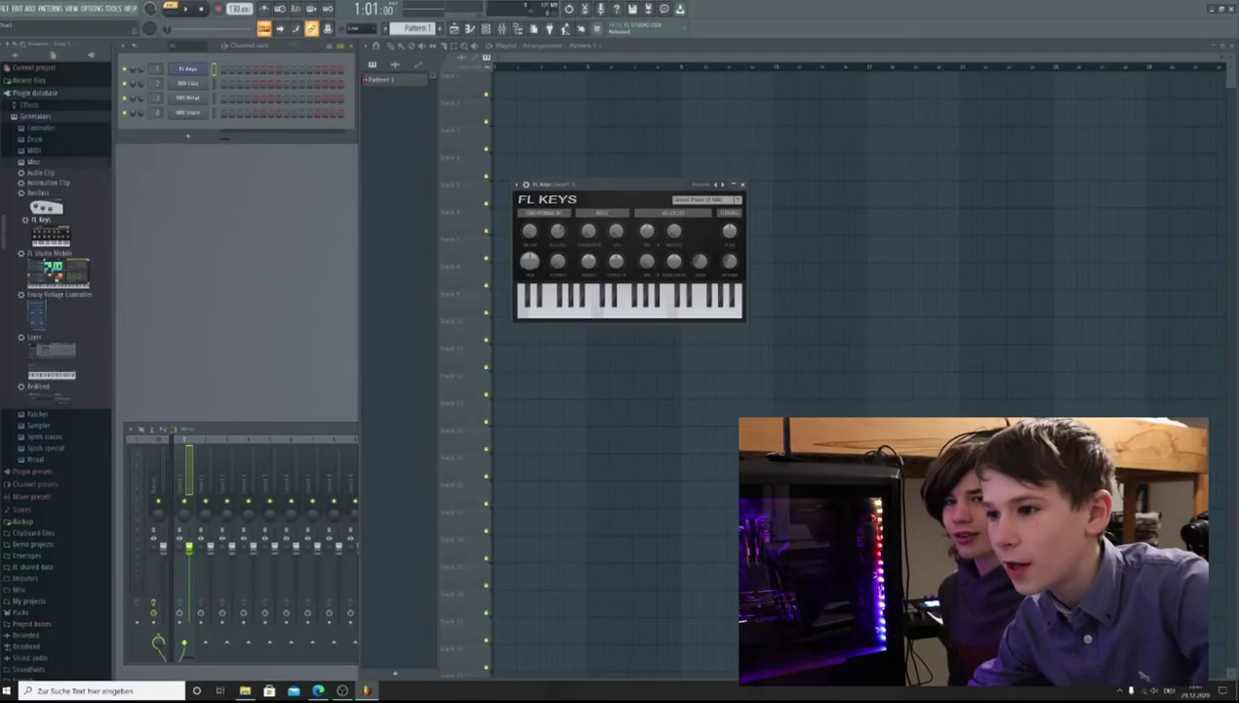
Step: In the MIDI settings, select the second input device, choose its controller type and enable it
click(92, 9)
click(105, 28)
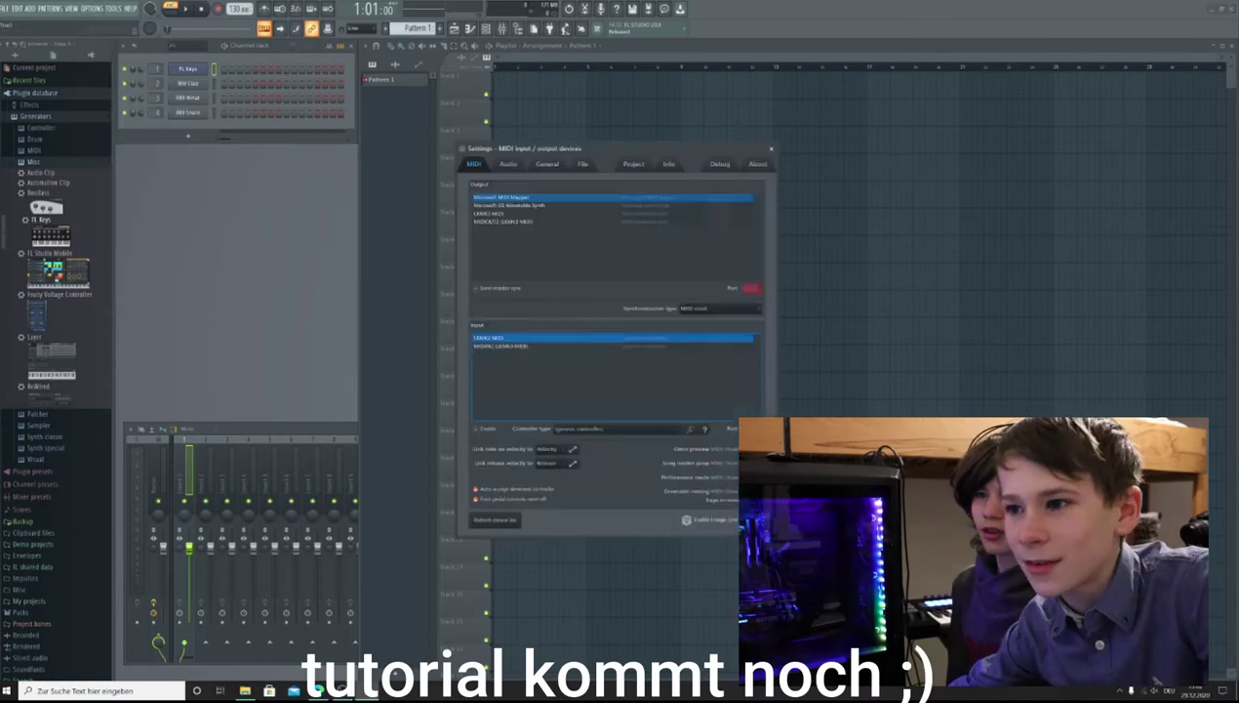
click(501, 345)
click(598, 428)
click(597, 572)
click(476, 429)
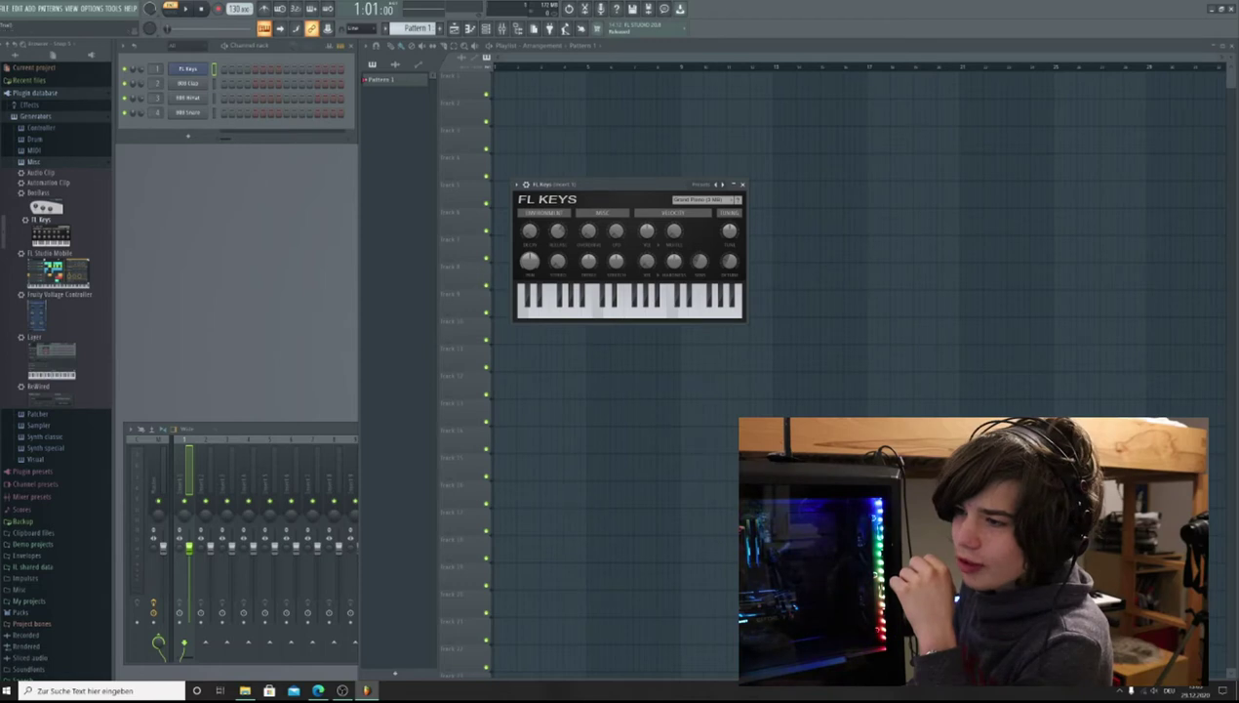
Step: Move the FL Keys window beneath the channel rack and try placing a Pattern 1 clip on the playlist's second track
drag(625, 183, 224, 211)
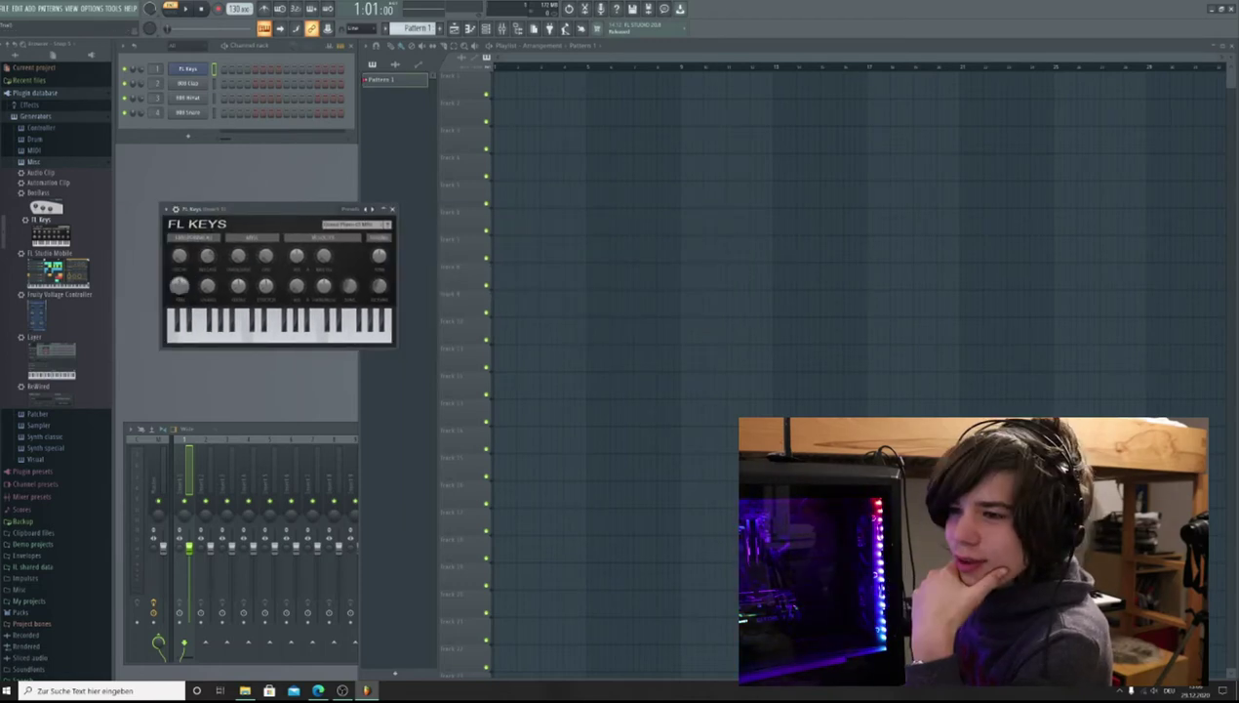
click(539, 47)
click(658, 114)
right_click(657, 113)
click(639, 112)
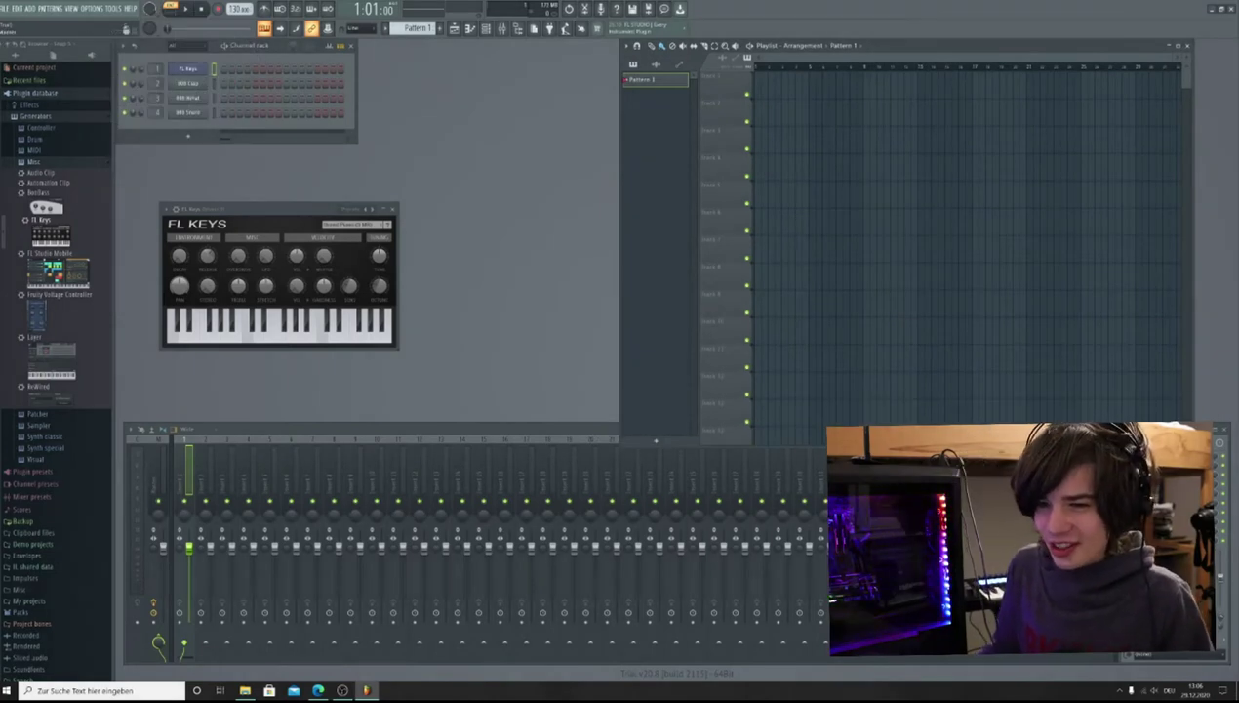
Step: Hide the playlist, open the piano roll for FL Keys and position its window above the mixer
click(453, 29)
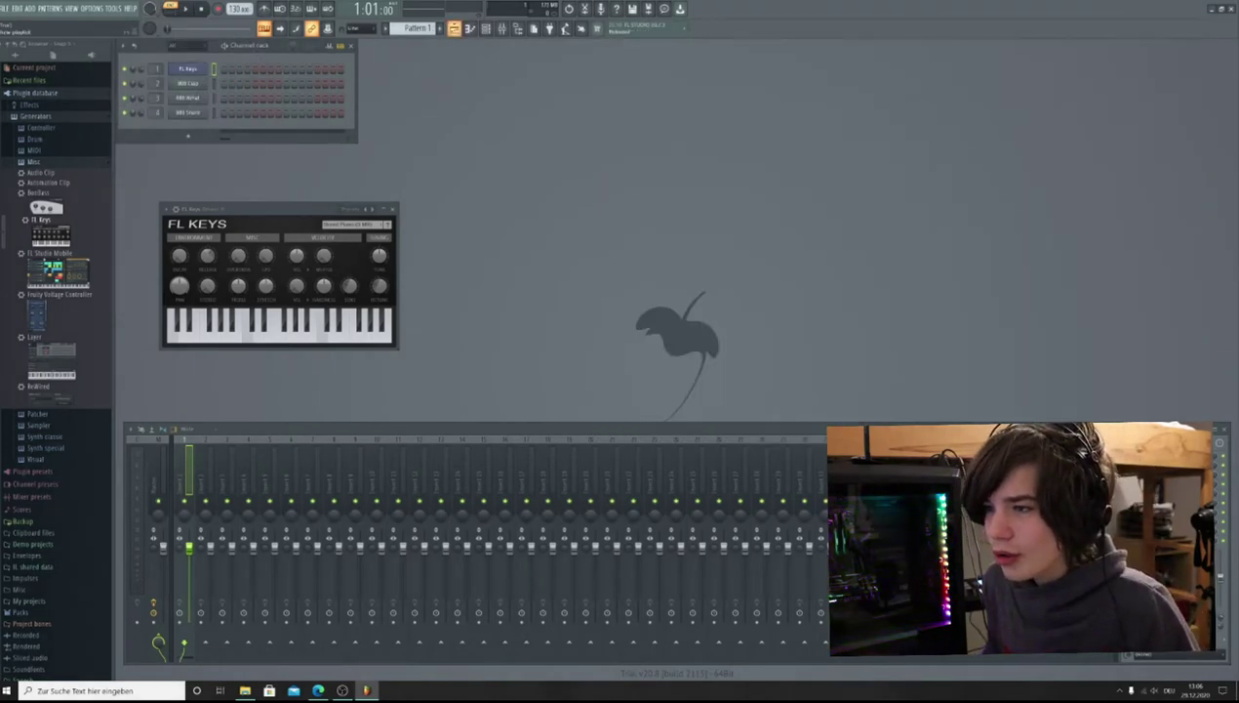
click(469, 28)
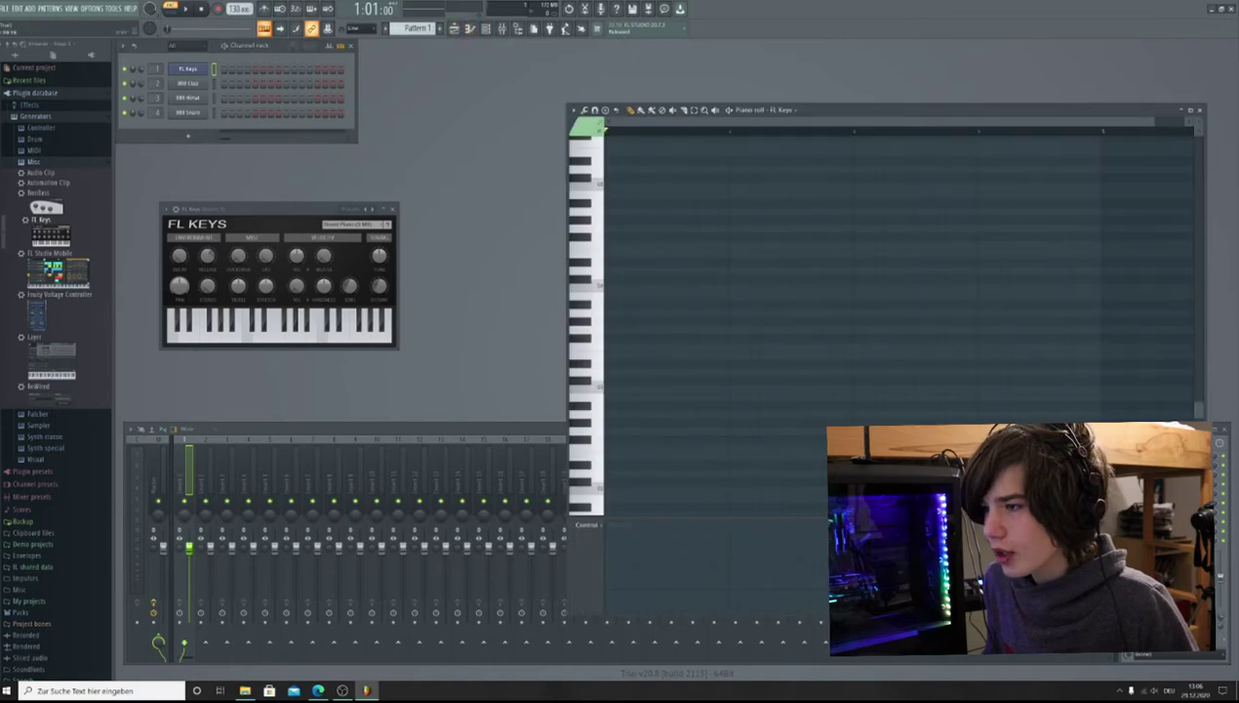
drag(859, 110, 682, 58)
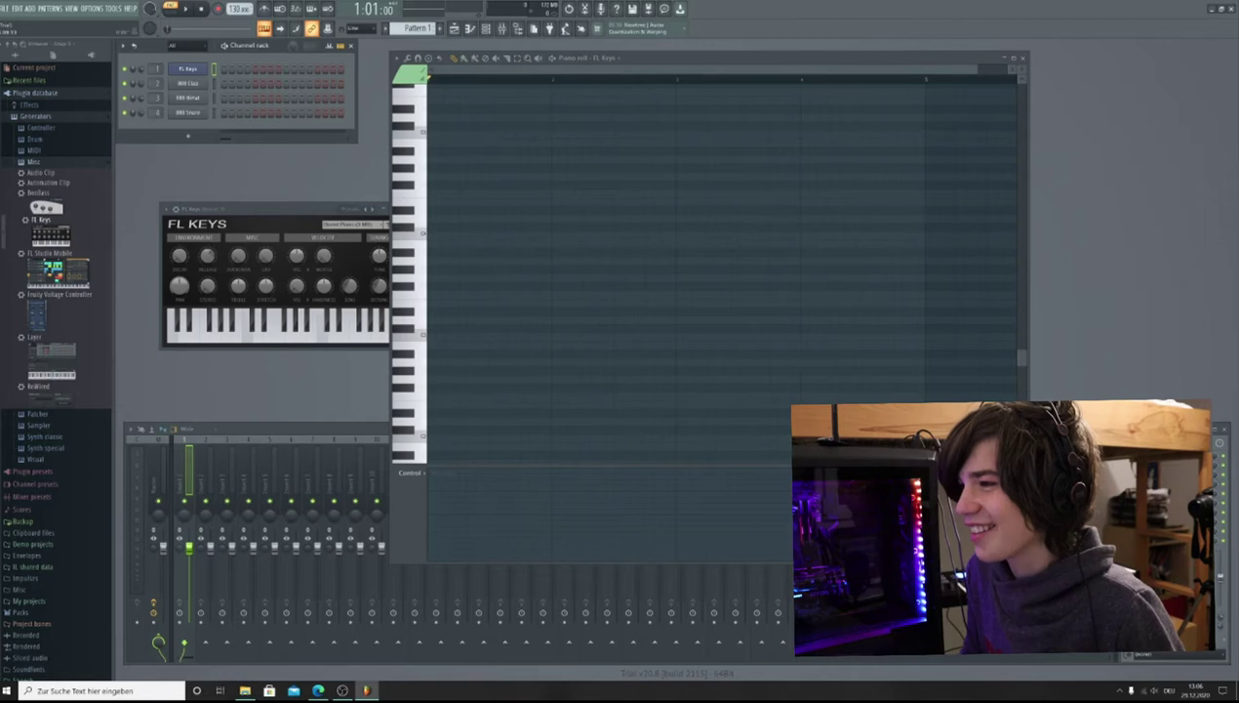
drag(741, 59, 803, 61)
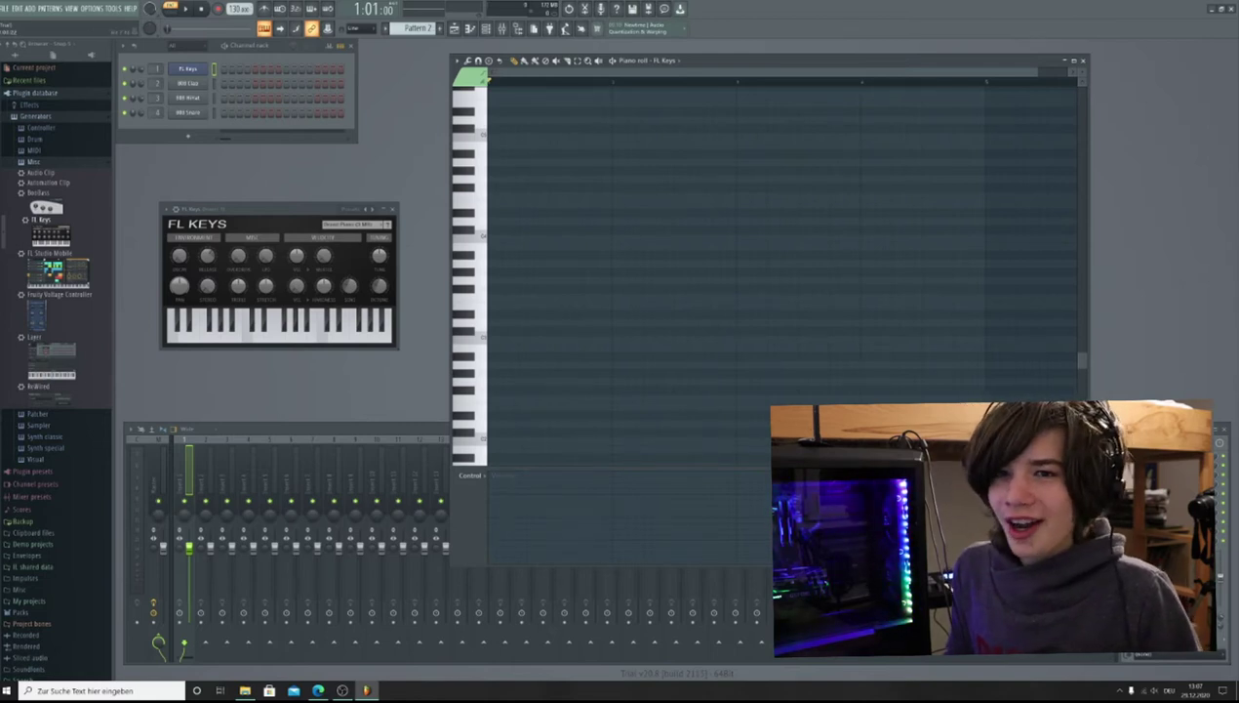
Step: Reposition the FL Keys piano roll and arm recording for everything
drag(667, 153, 859, 420)
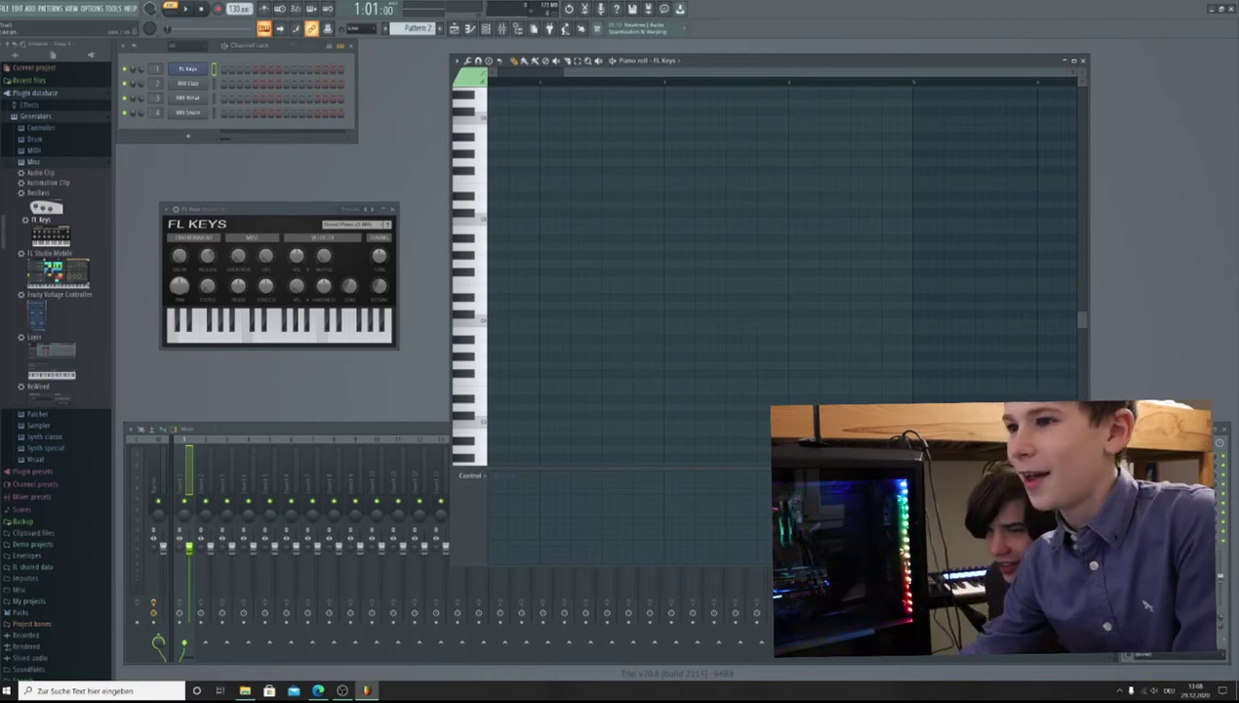
scroll(763, 275, up, 5)
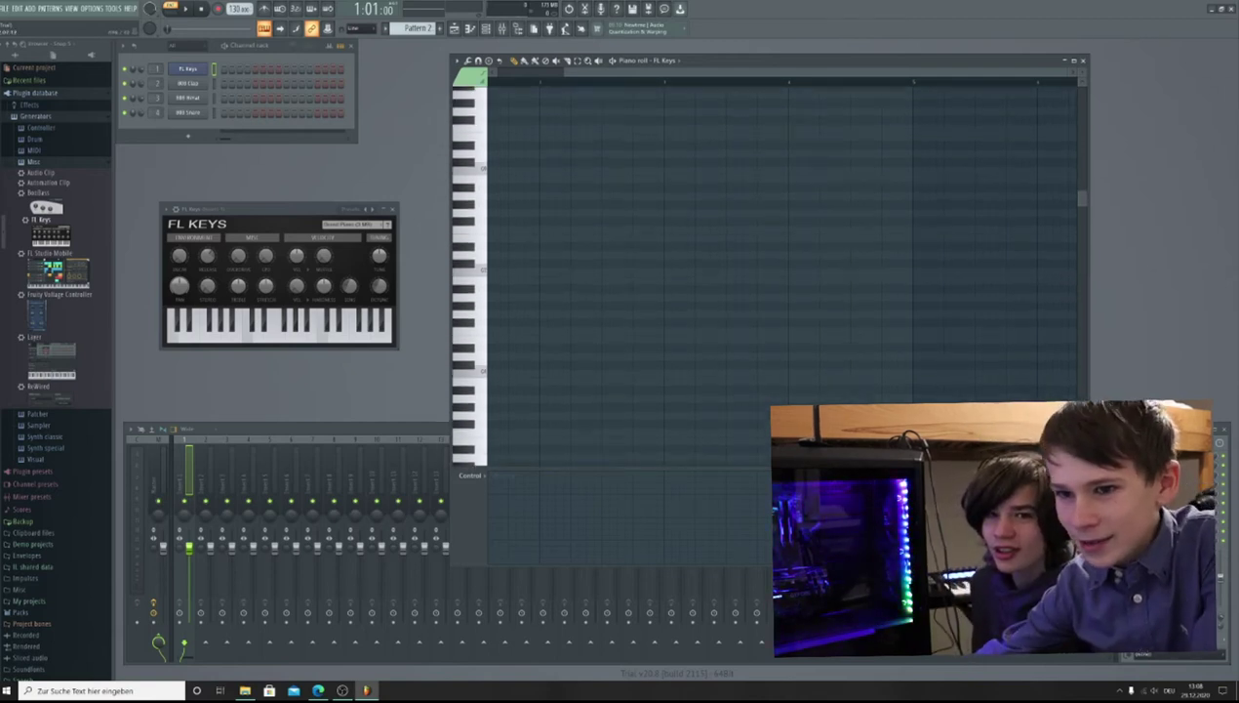
scroll(763, 275, down, 5)
scroll(595, 275, down, 2)
drag(763, 61, 661, 73)
click(217, 8)
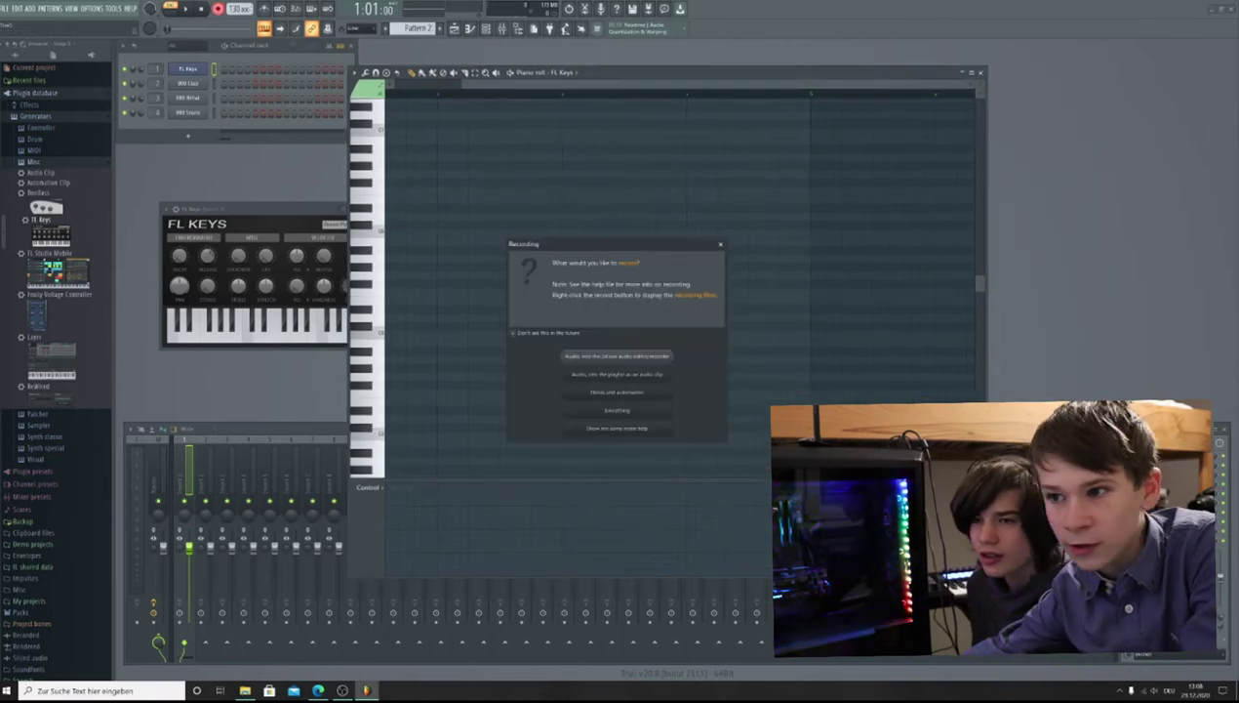
click(617, 410)
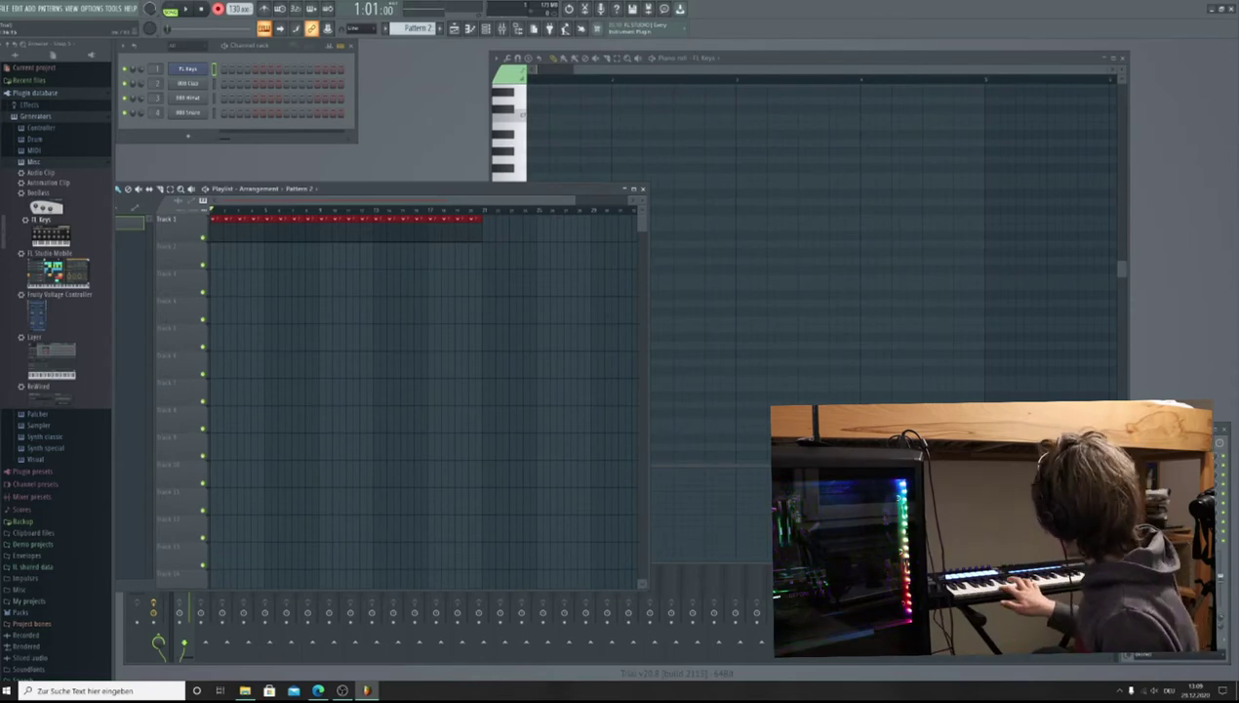
Step: Arm recording for notes and automation, and reopen the playlist and the FL Keys piano roll beside each other
drag(410, 189, 264, 227)
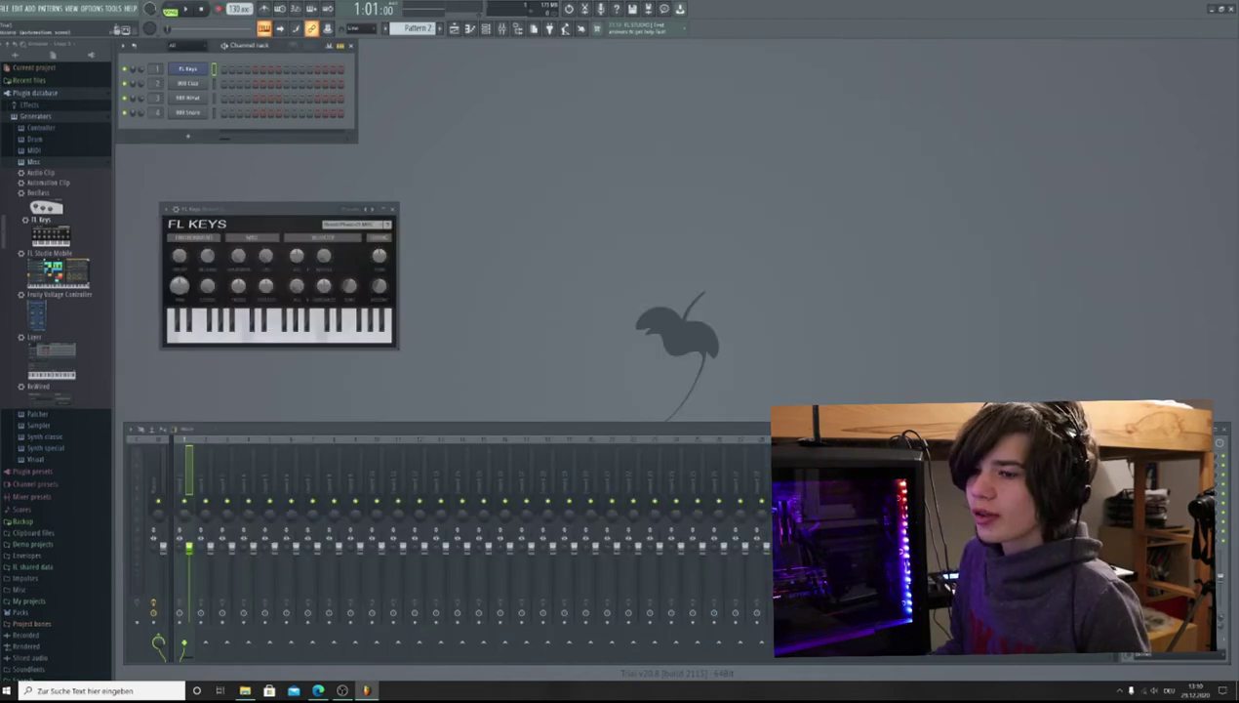
click(217, 9)
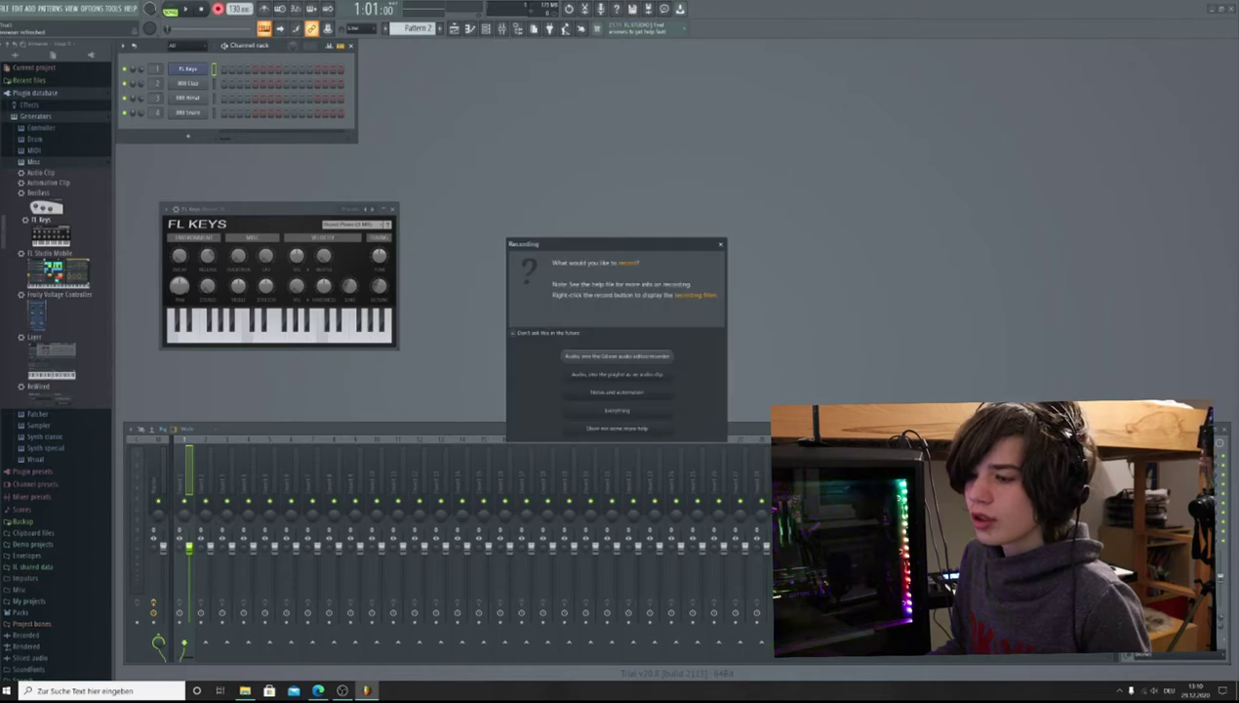
click(617, 393)
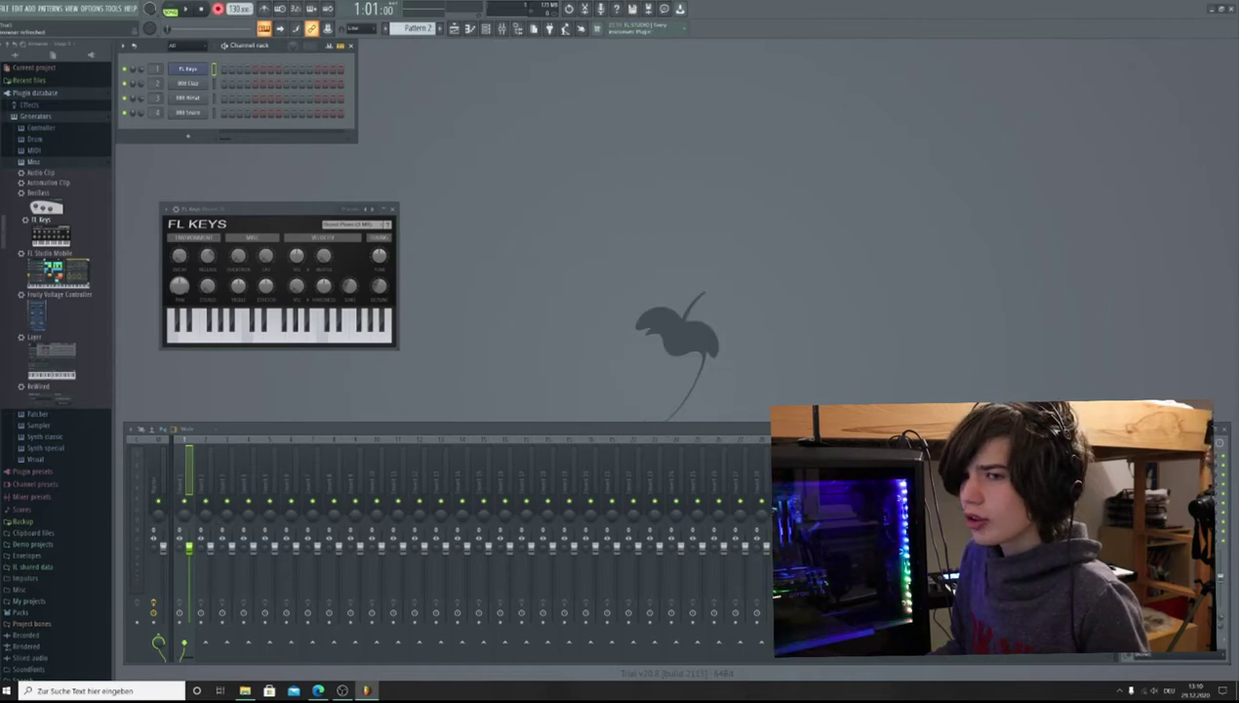
click(453, 29)
click(469, 30)
drag(859, 64, 818, 70)
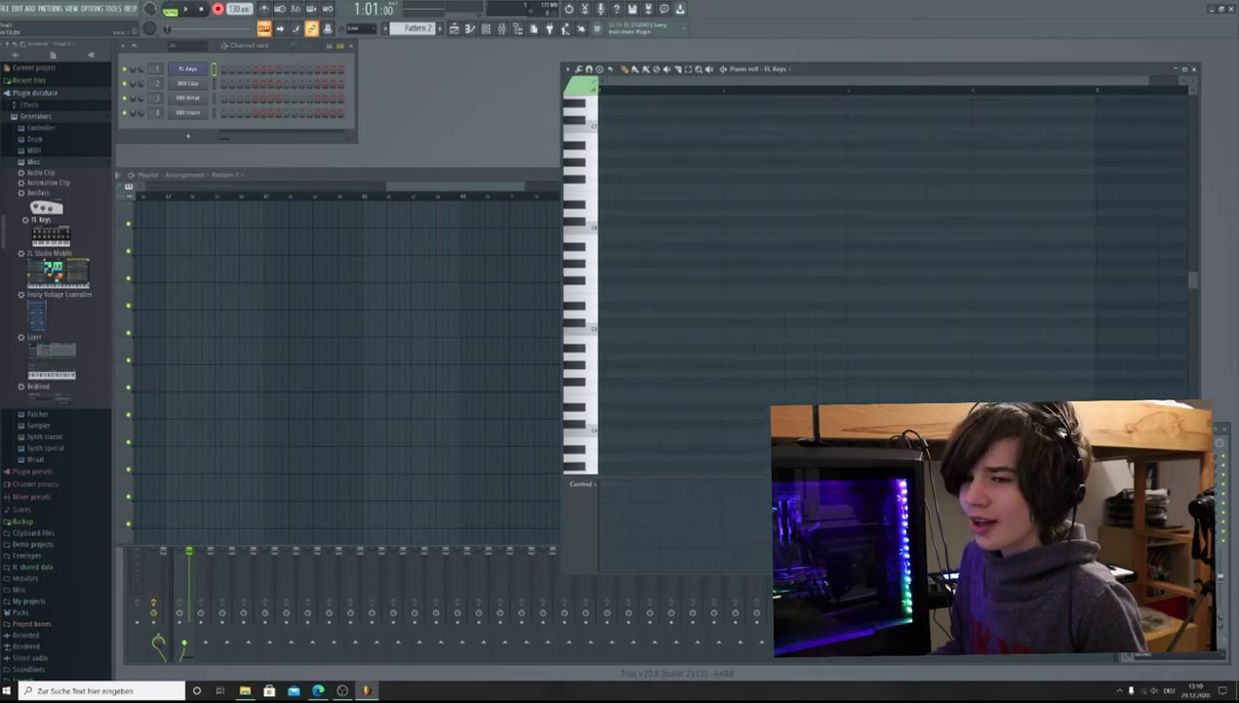
Step: Paint a row of Pattern 2 clips along the playlist's first track and run the recording over it
drag(141, 214, 342, 213)
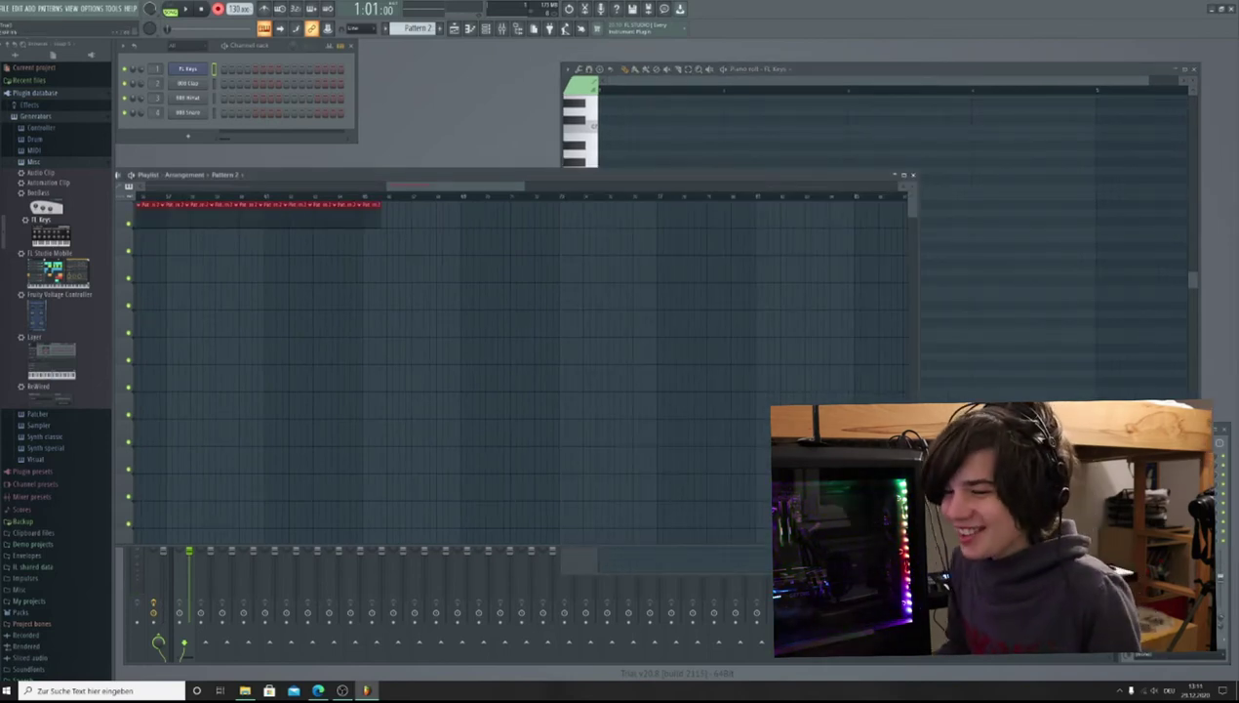
drag(566, 176, 555, 186)
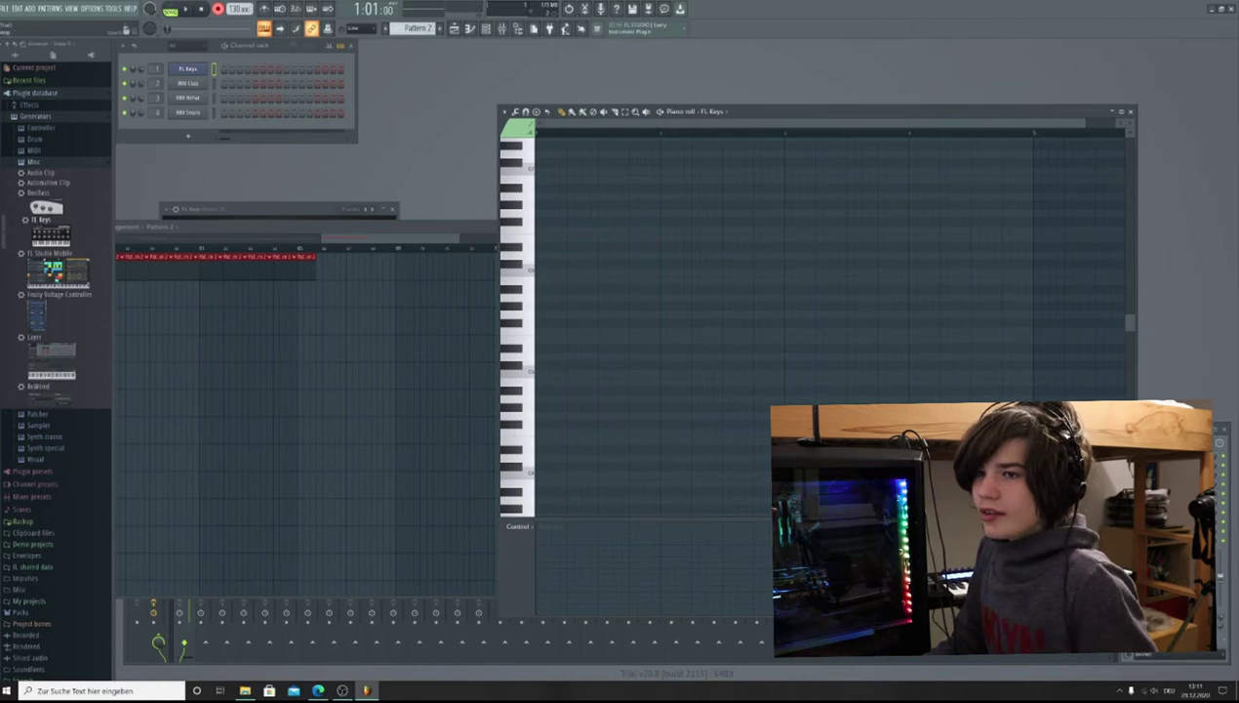
key(space)
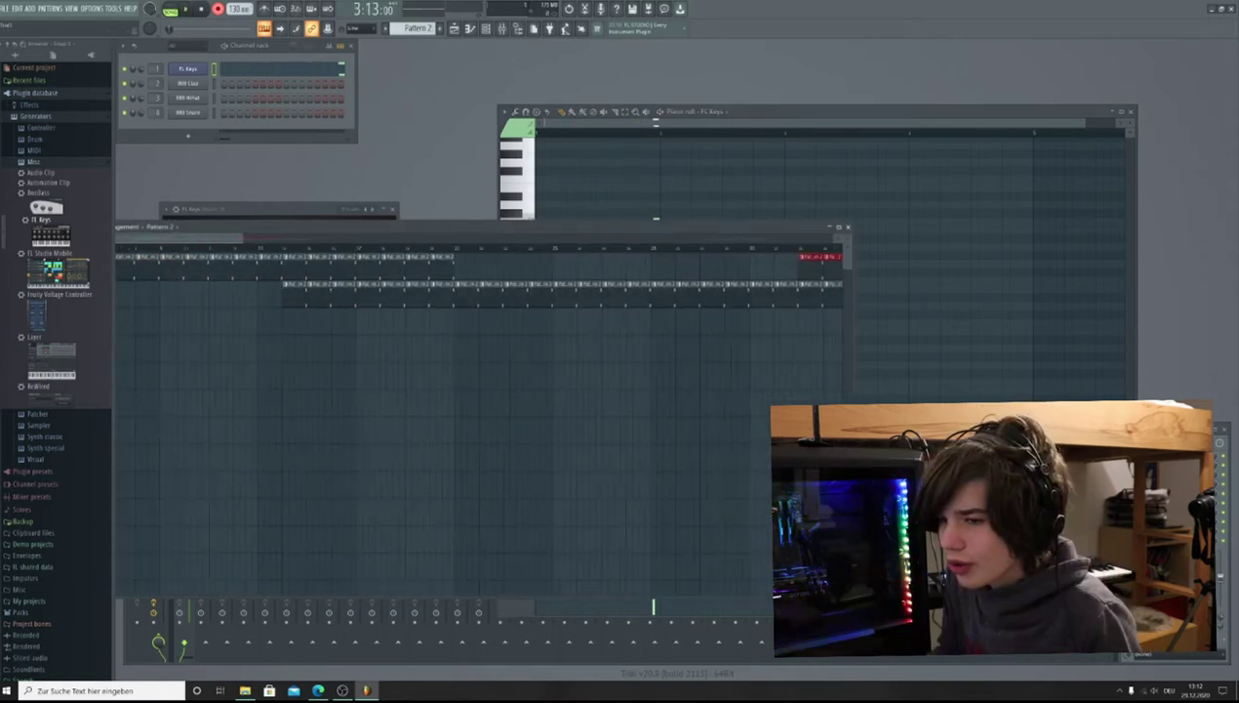
scroll(478, 409, right, 4)
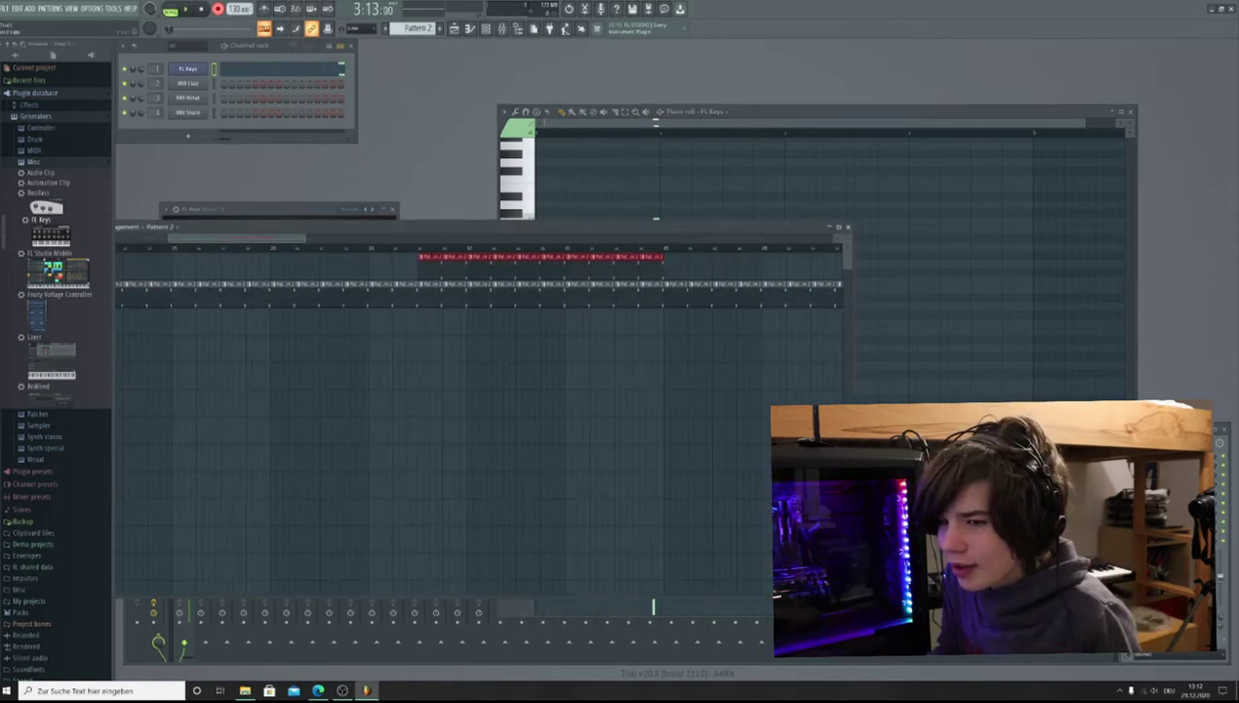
scroll(478, 410, left, 1)
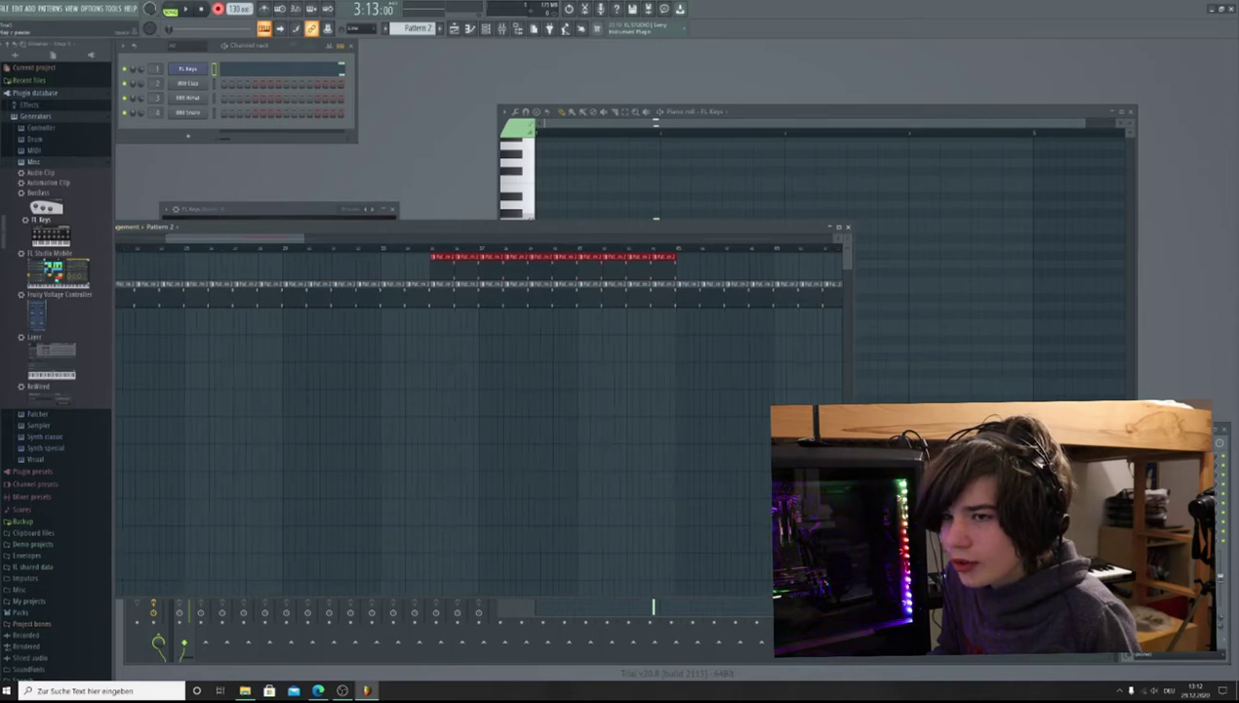
key(space)
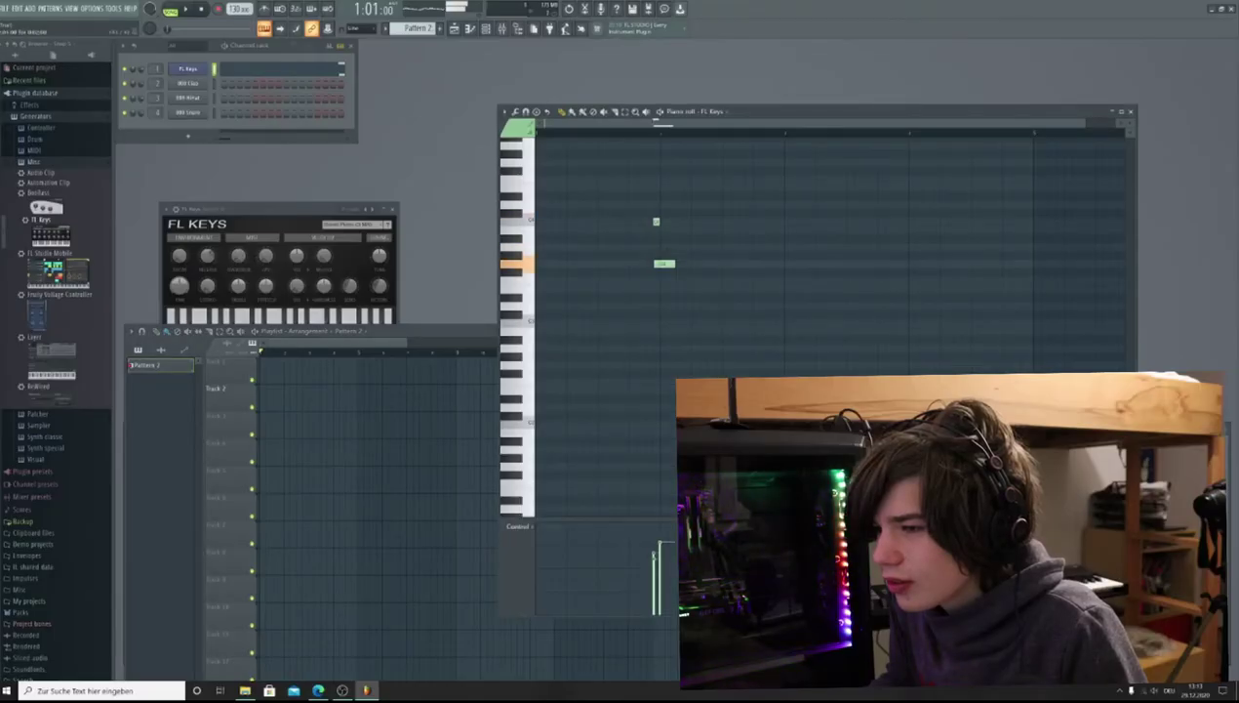
Step: Delete both recorded notes from the FL Keys piano roll and lay Pattern 2 clips along the start of playlist track 1
right_click(669, 263)
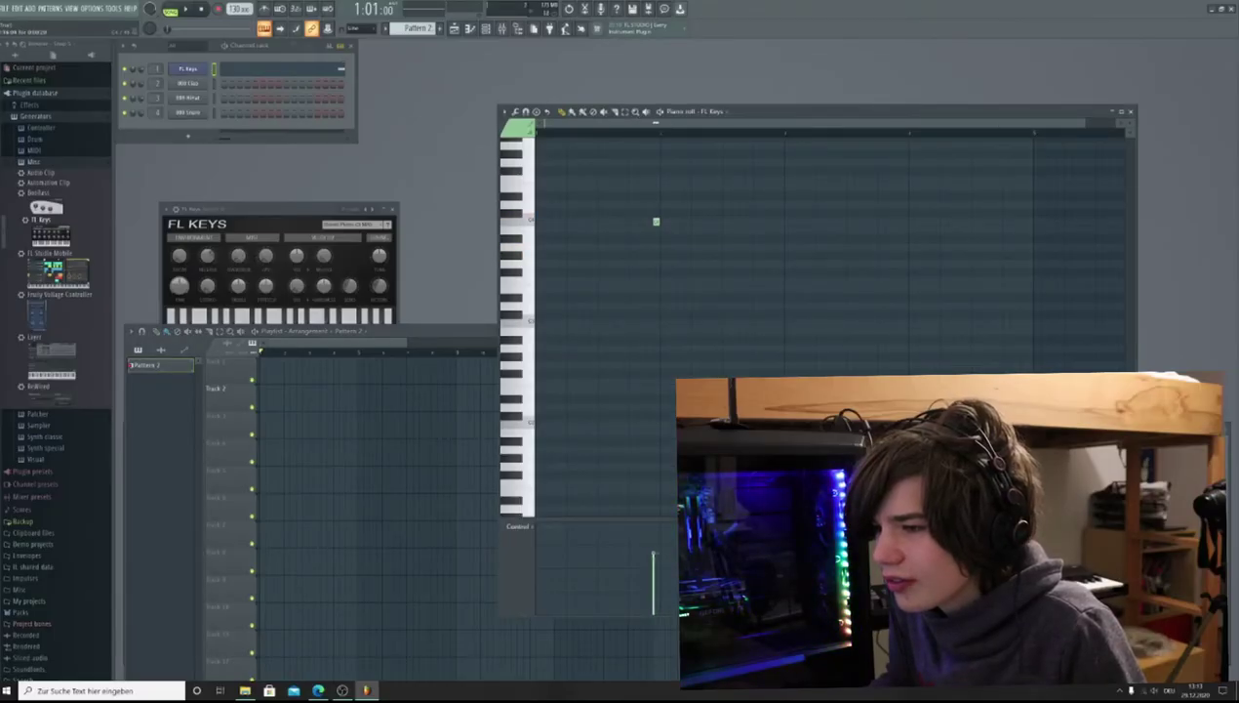
right_click(656, 222)
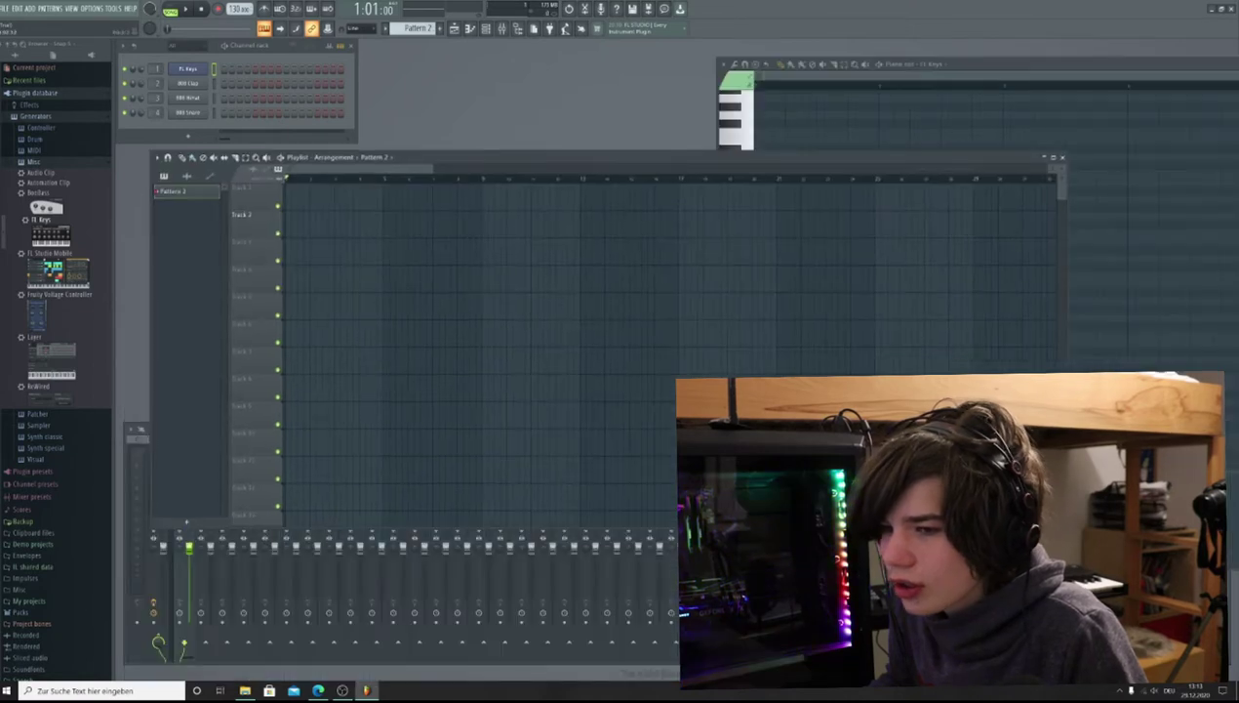
drag(291, 196, 412, 195)
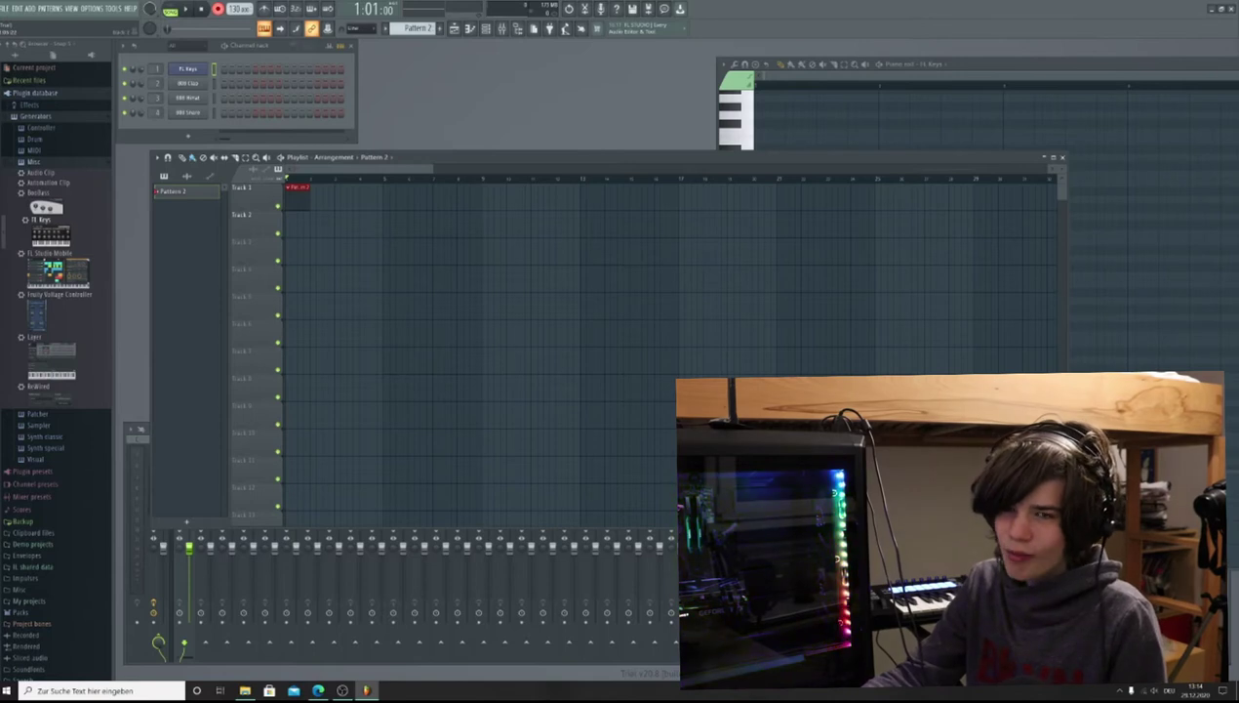
drag(309, 198, 385, 198)
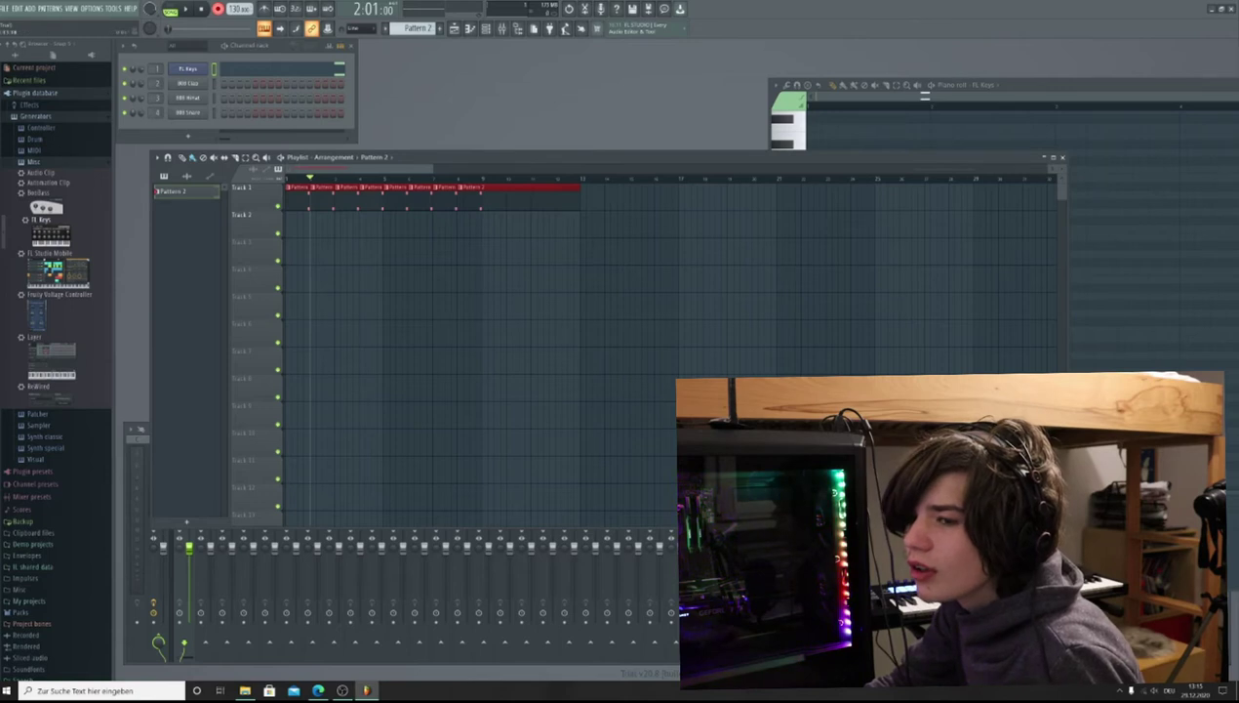
Step: Run and stop the playback over the Pattern 2 clips, and clear all the clips from playlist track 1
key(space)
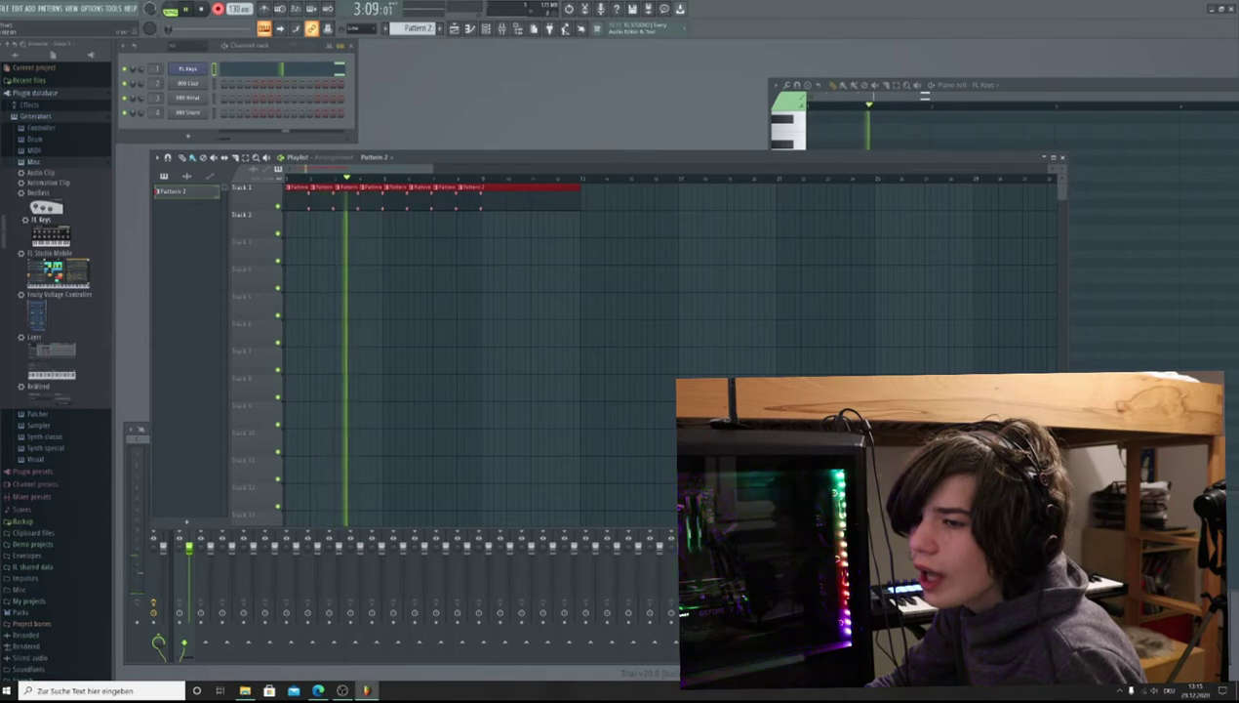
key(space)
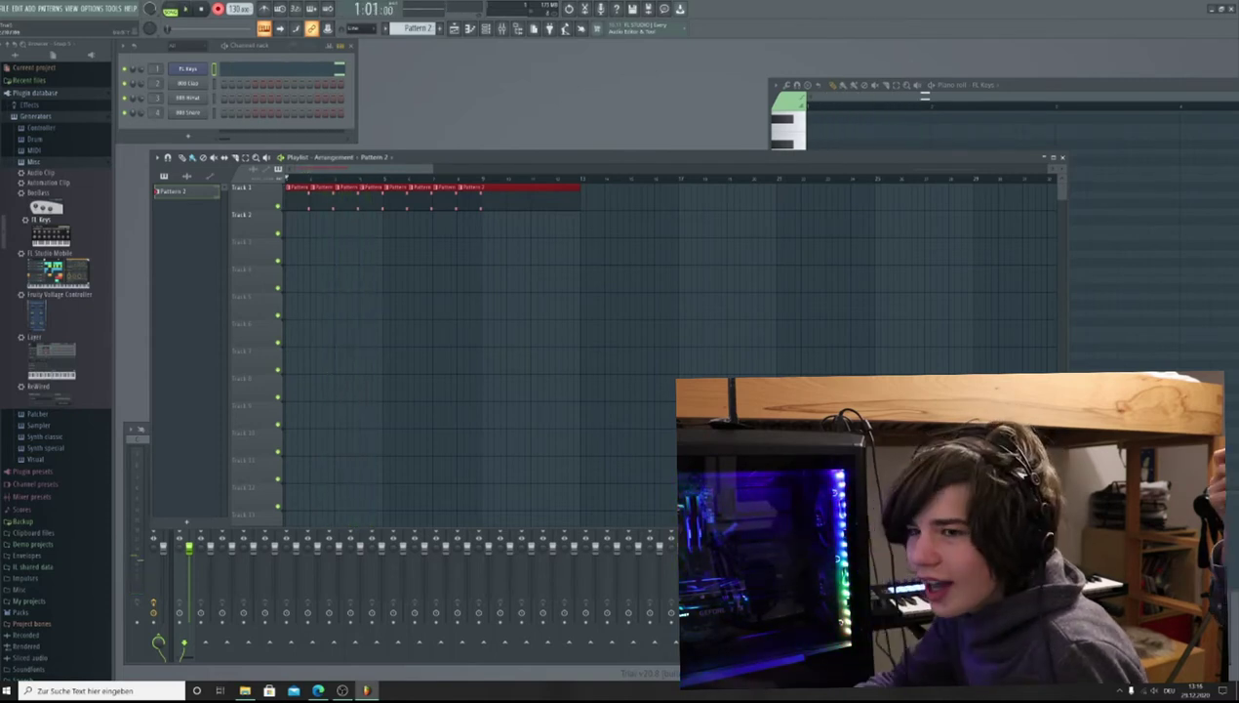
drag(527, 198, 295, 199)
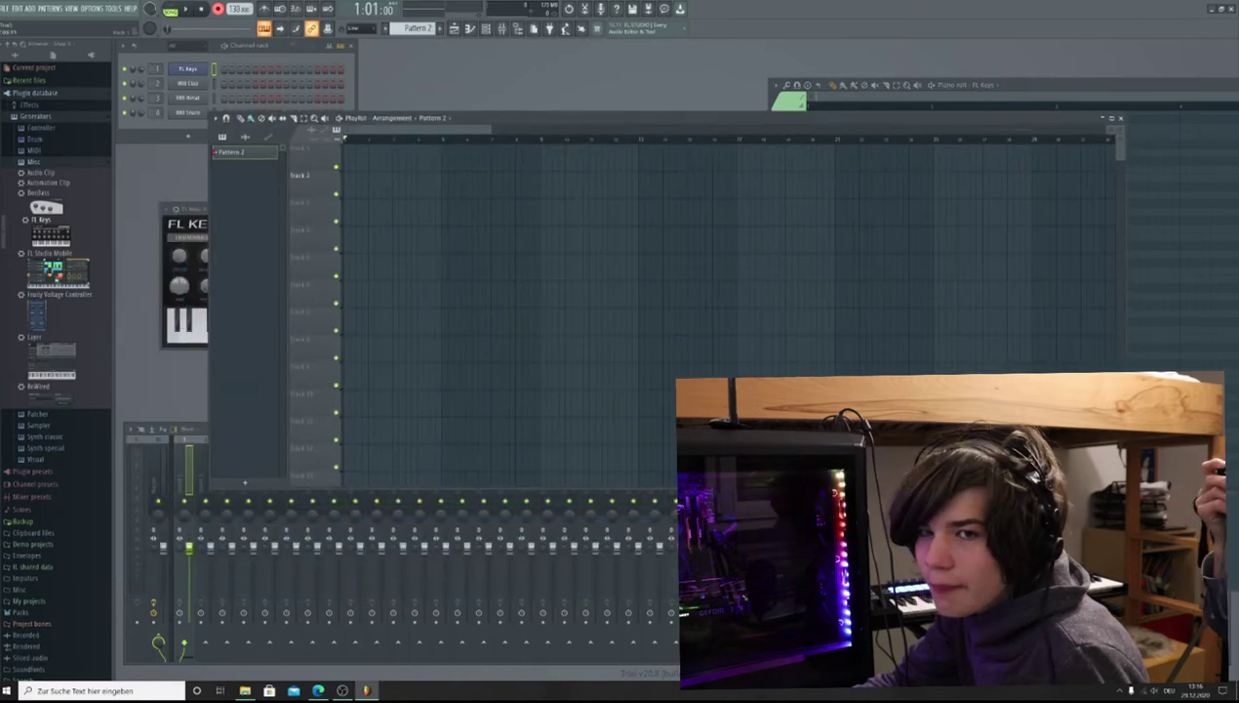
Step: Bring a single Pattern 2 clip back at the start of playlist track 1 and lengthen it to eight bars
key(ctrl+z)
key(ctrl+z)
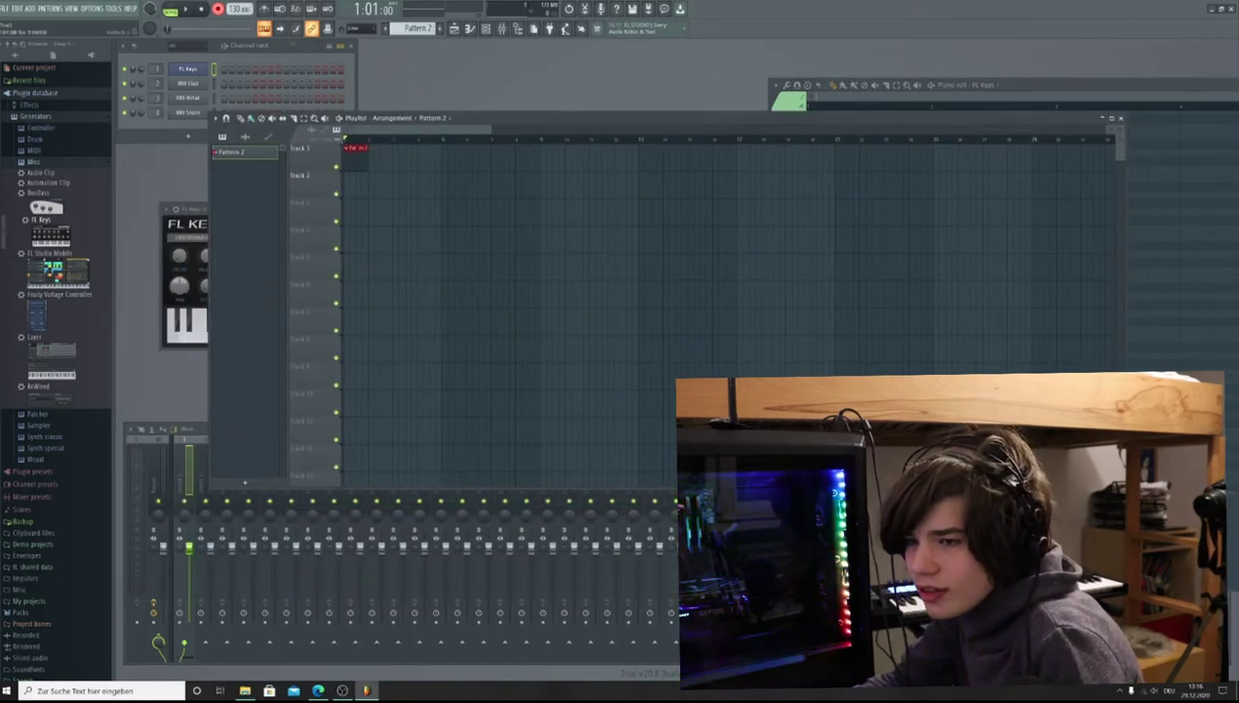
drag(368, 160, 453, 160)
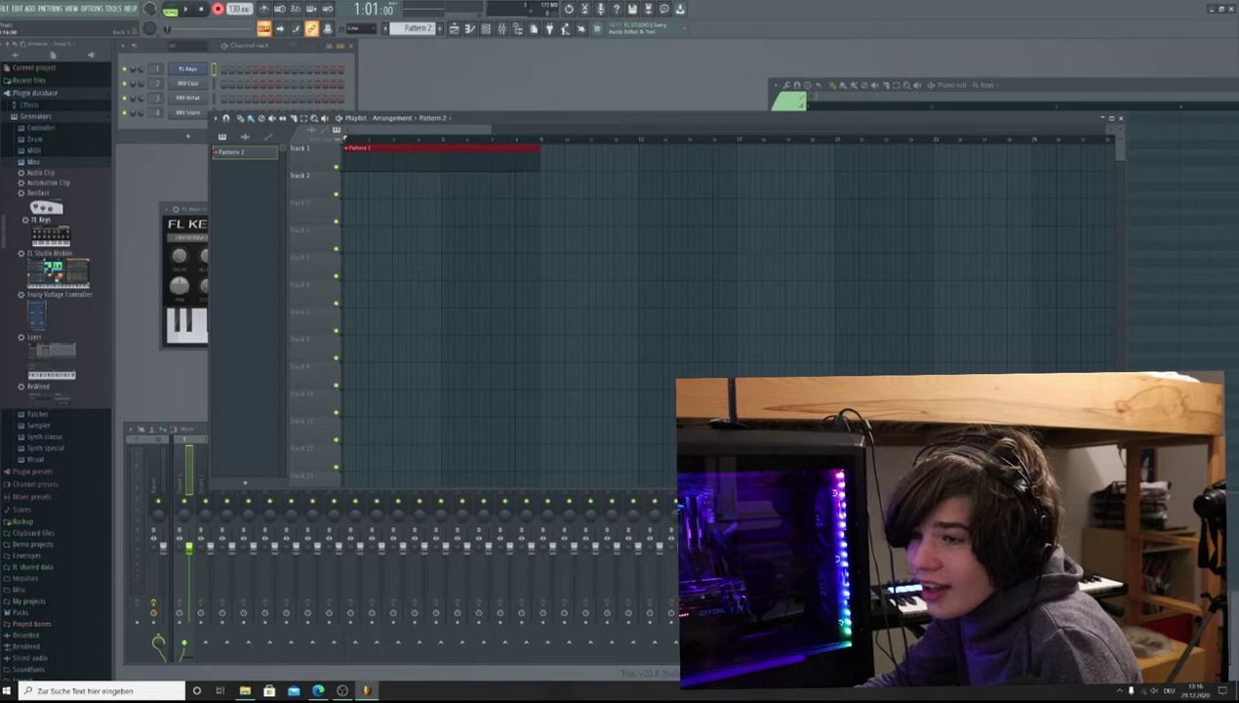
drag(571, 149, 626, 148)
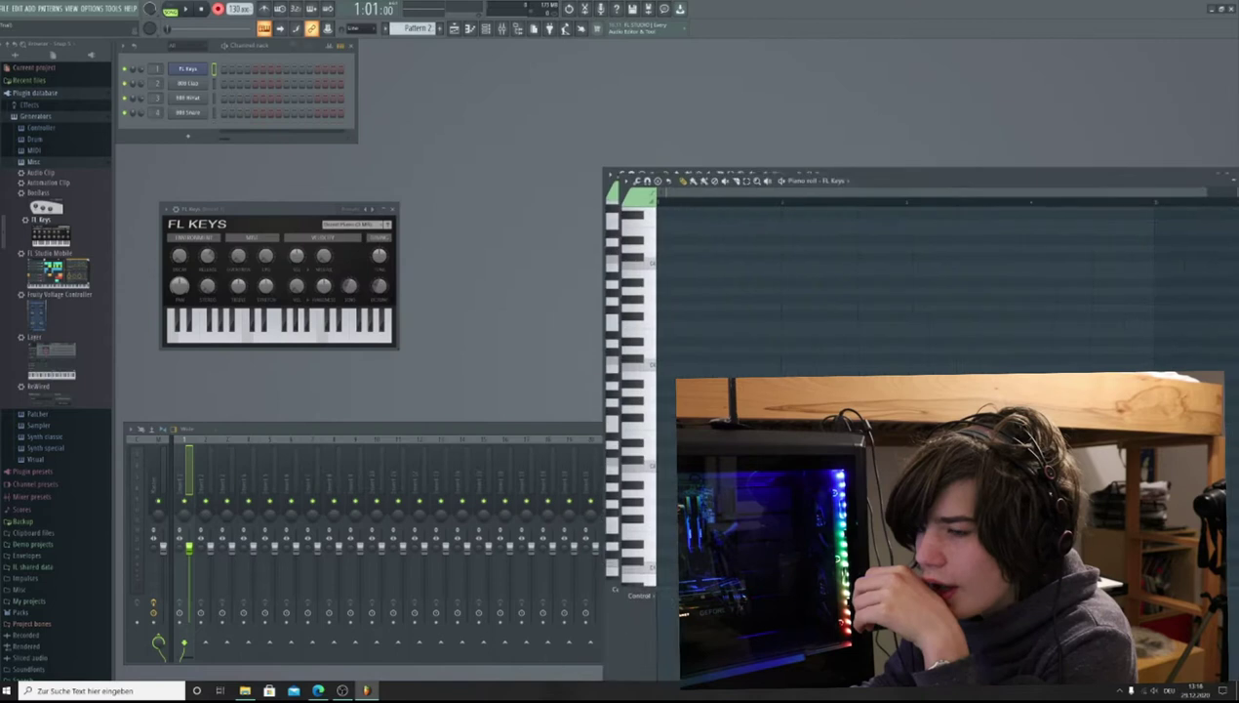
Step: Move the FL Keys piano roll up and close it, and restore the minimized playlist and reposition it above the mixer
drag(917, 180, 806, 100)
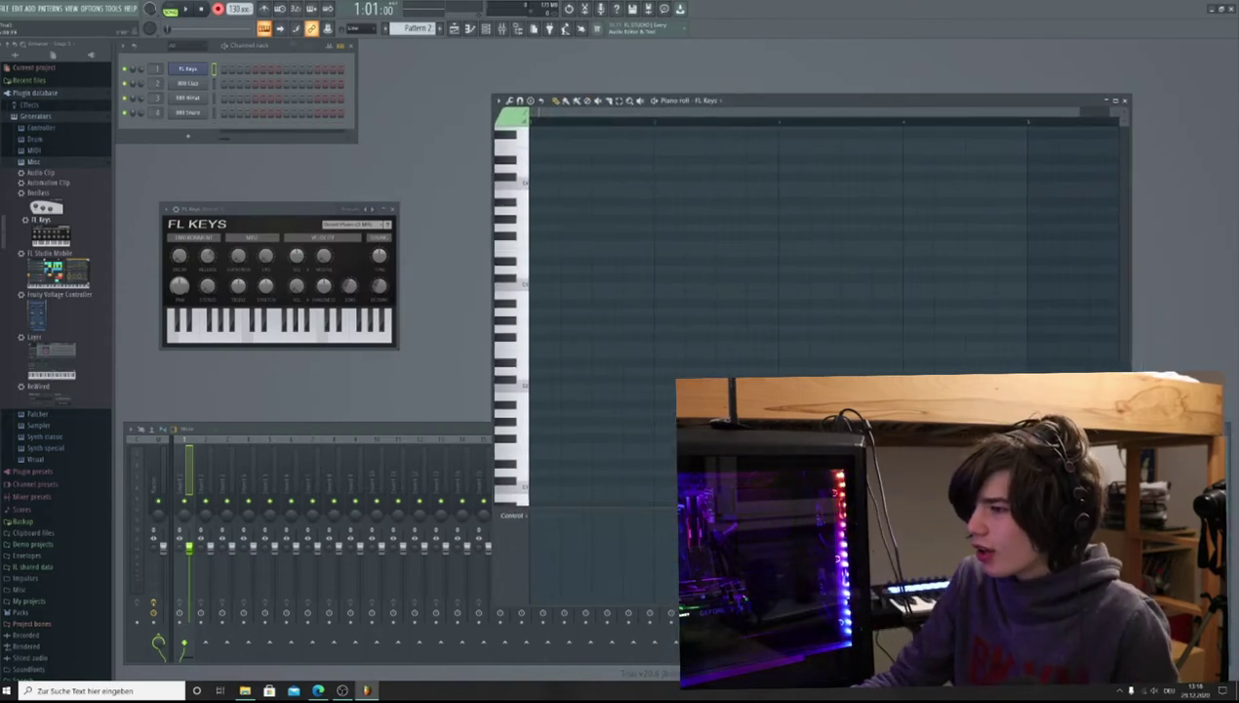
click(1125, 100)
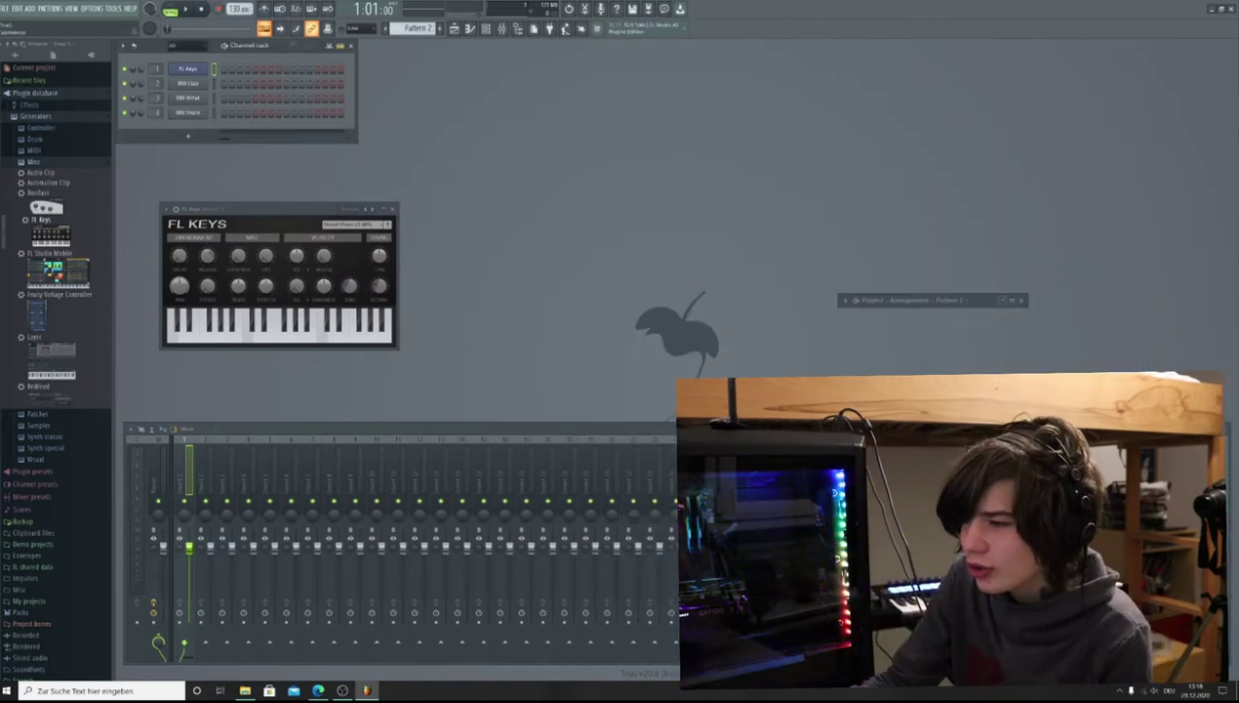
click(1002, 301)
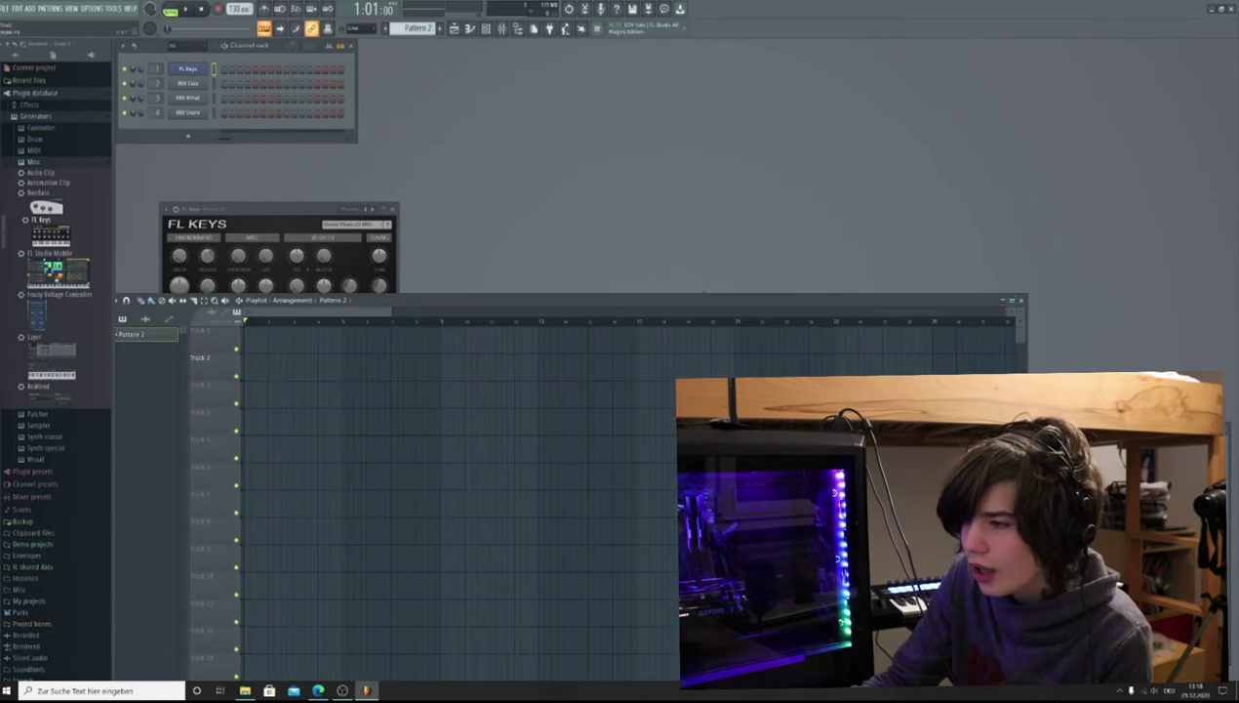
drag(704, 296, 781, 186)
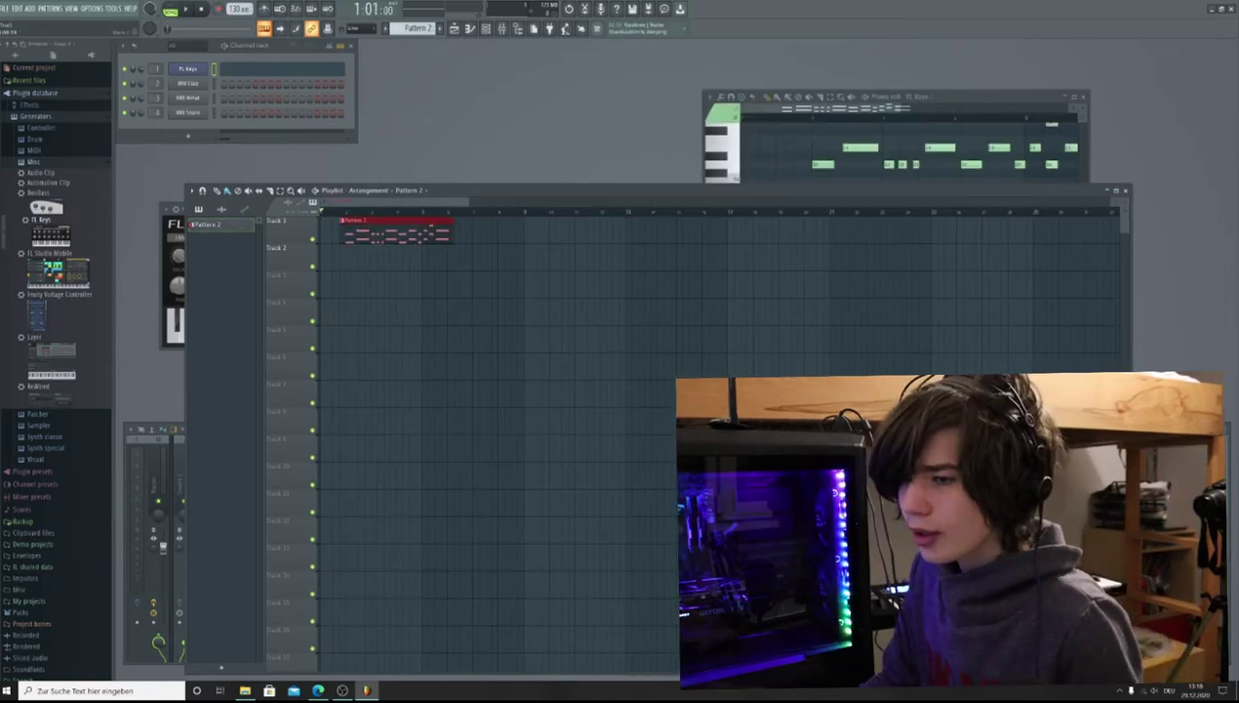
Step: Move the recorded Pattern 2 clip to the very start of playlist track 1 and play the melody back
drag(391, 232, 371, 232)
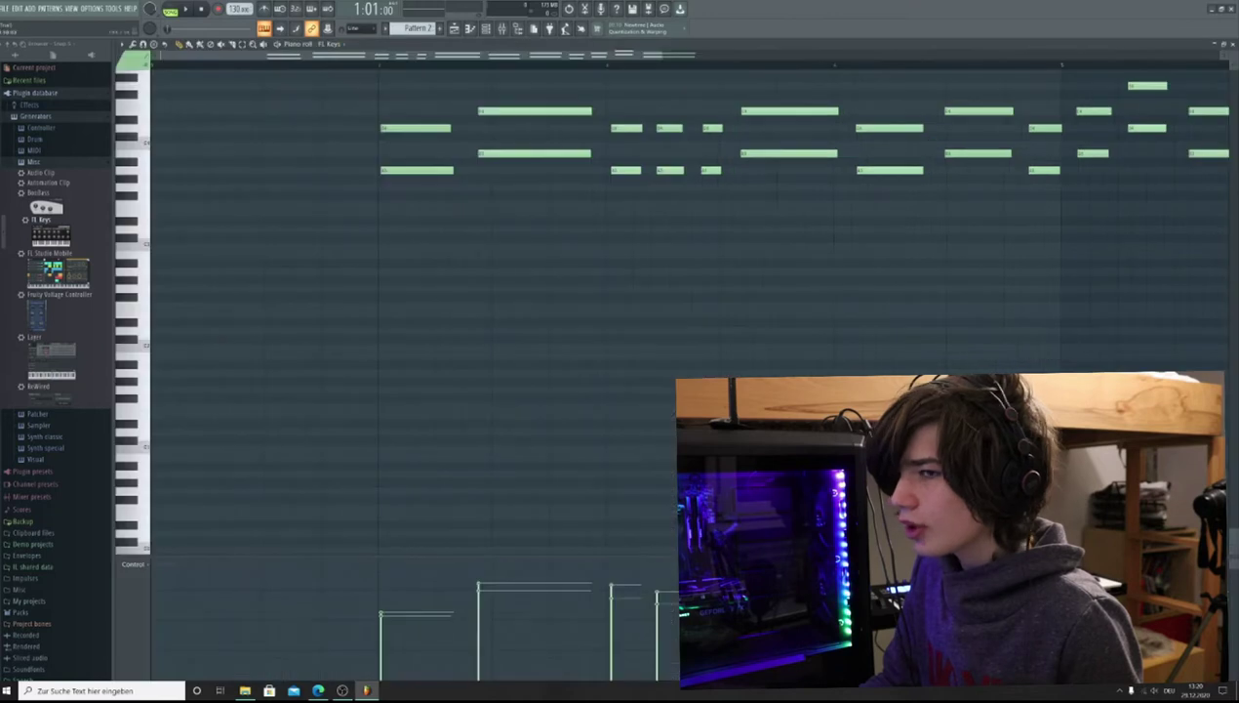
key(space)
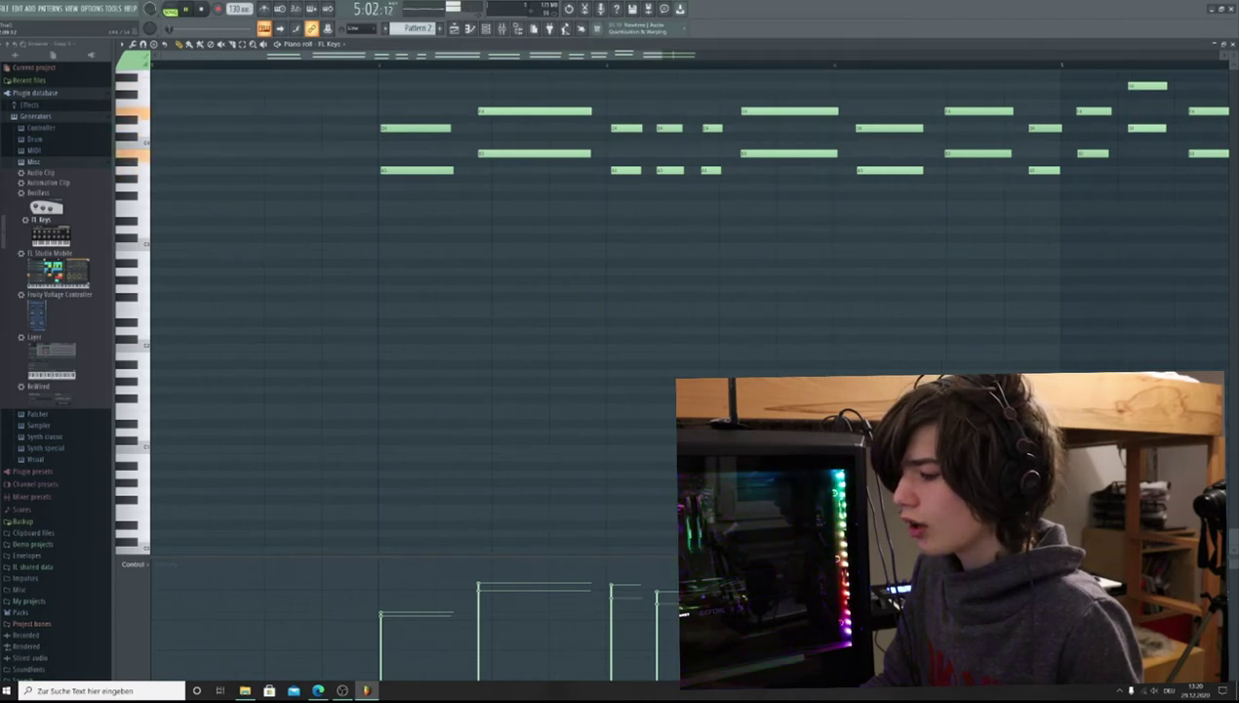
key(space)
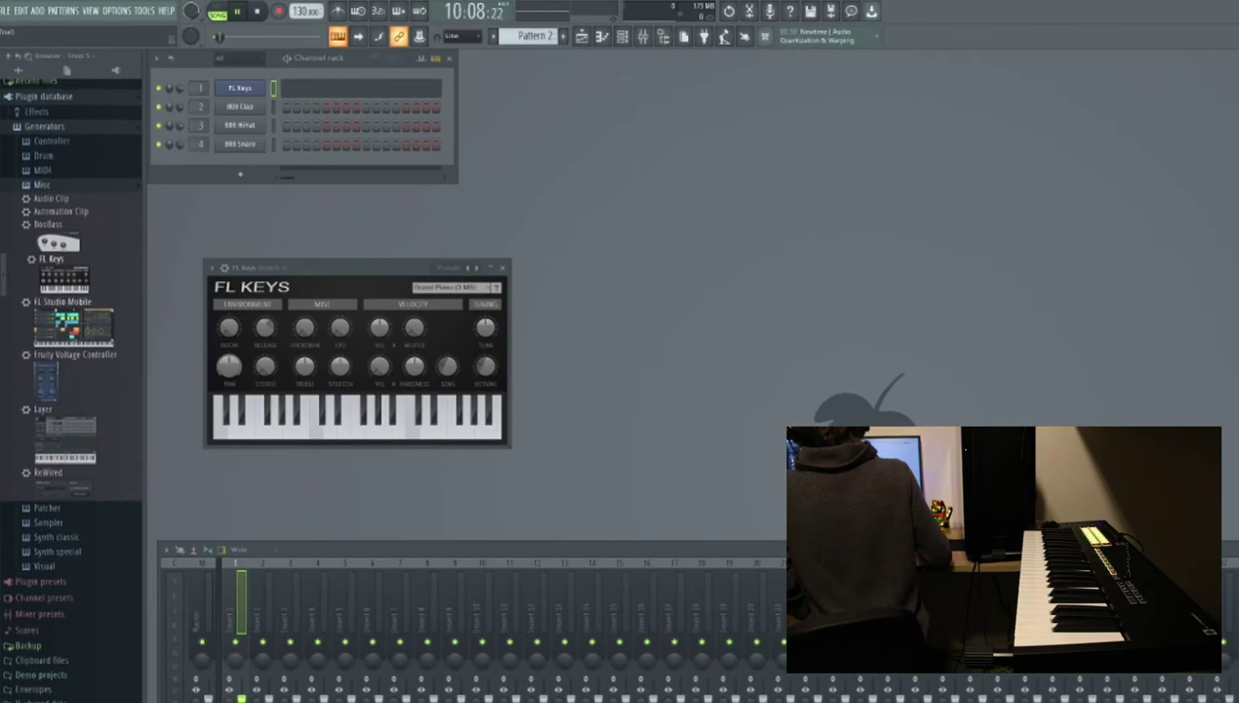
Step: Look through the generator categories of the plugin database, including MIDI and Drum, for another instrument
click(43, 170)
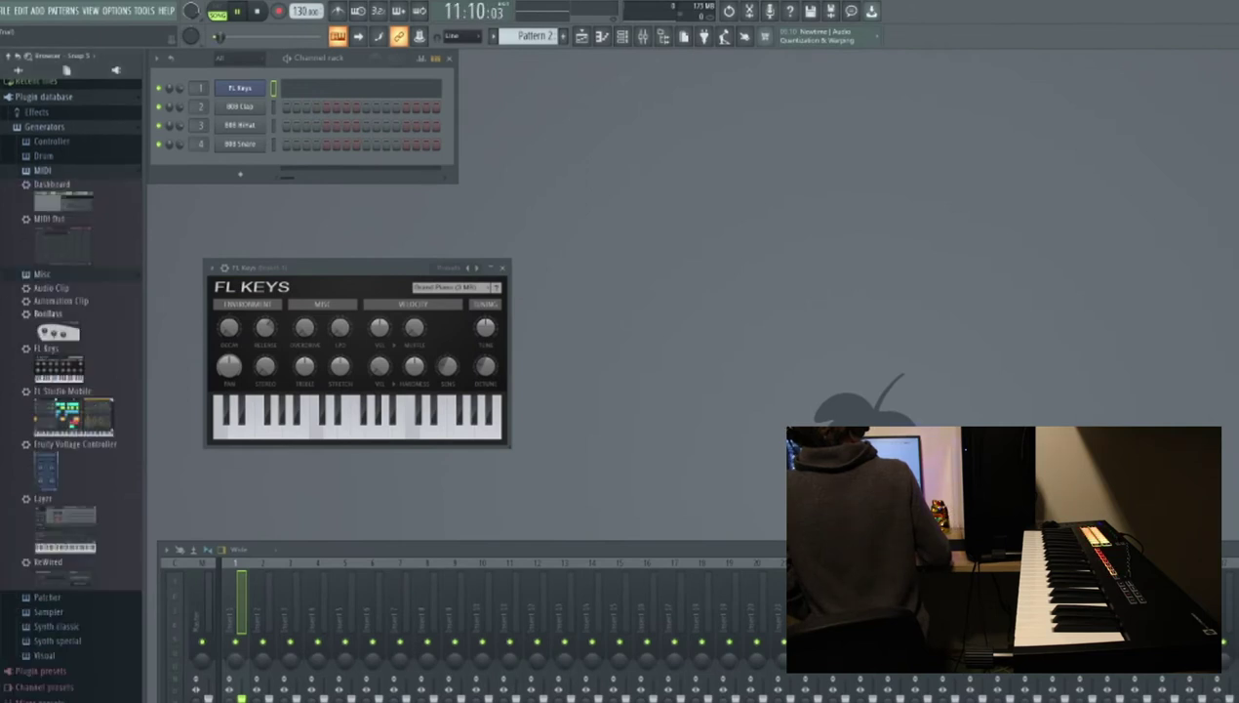
click(43, 156)
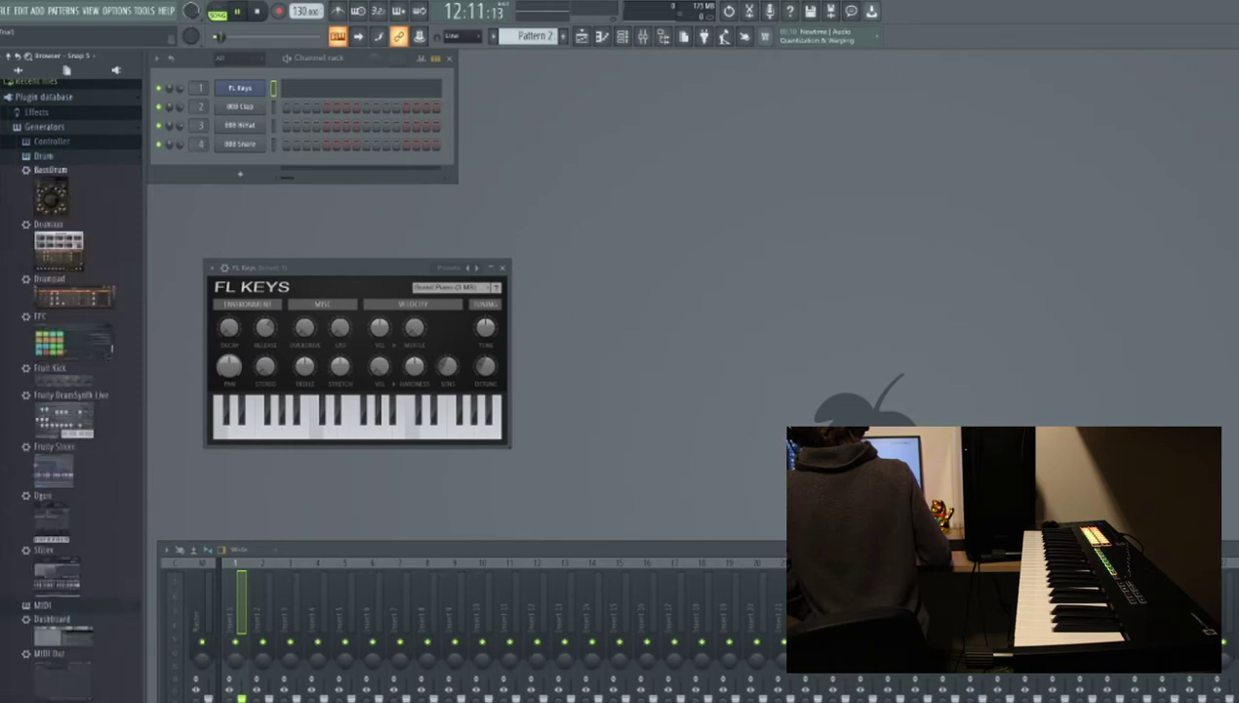
click(44, 127)
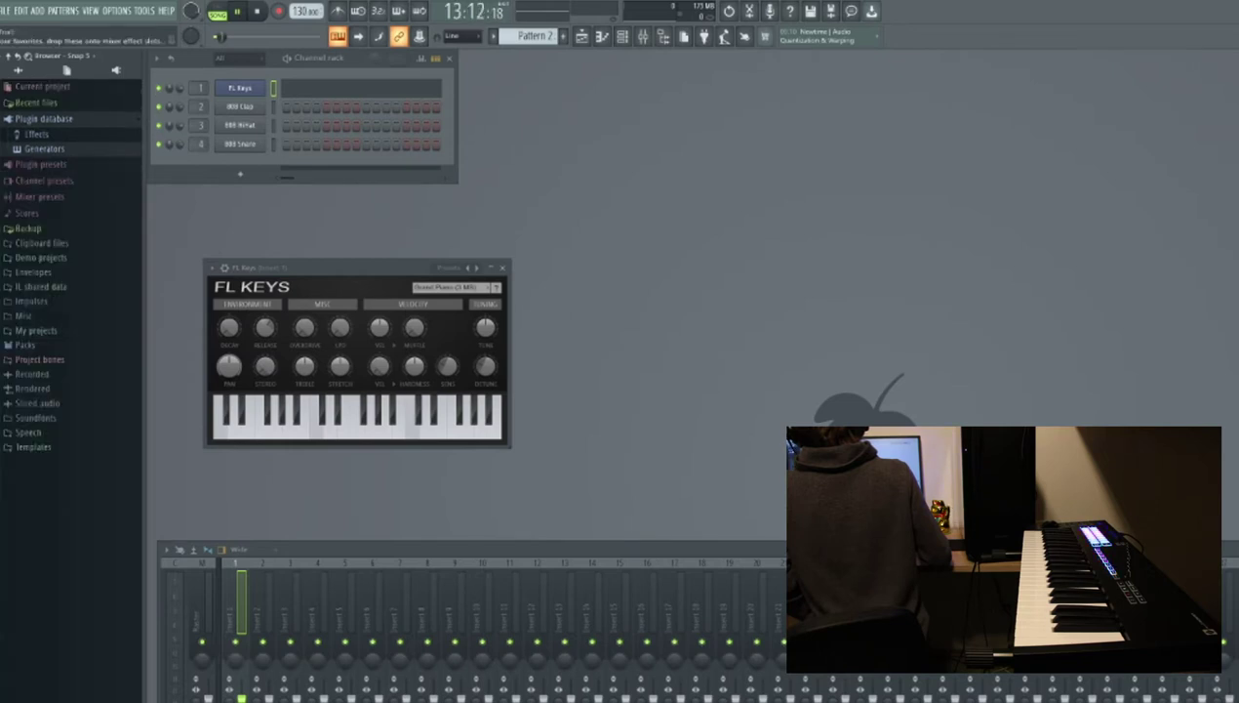
click(44, 150)
scroll(74, 391, down, 9)
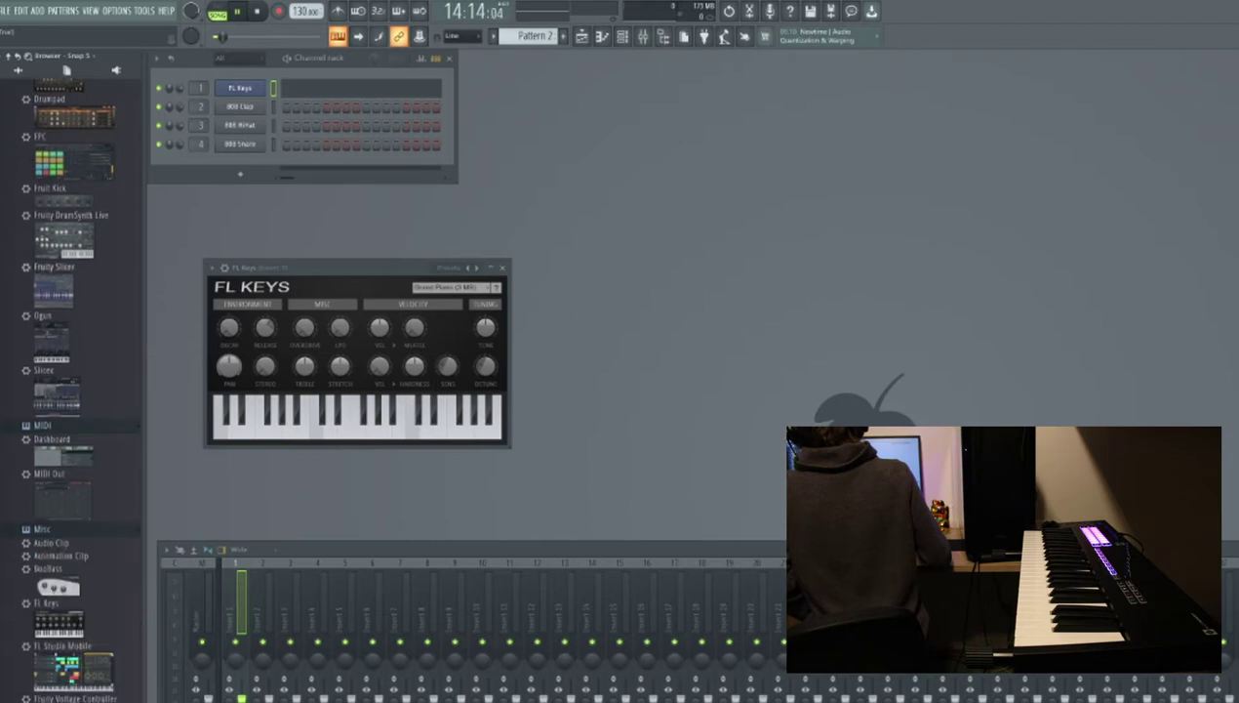
scroll(73, 390, up, 10)
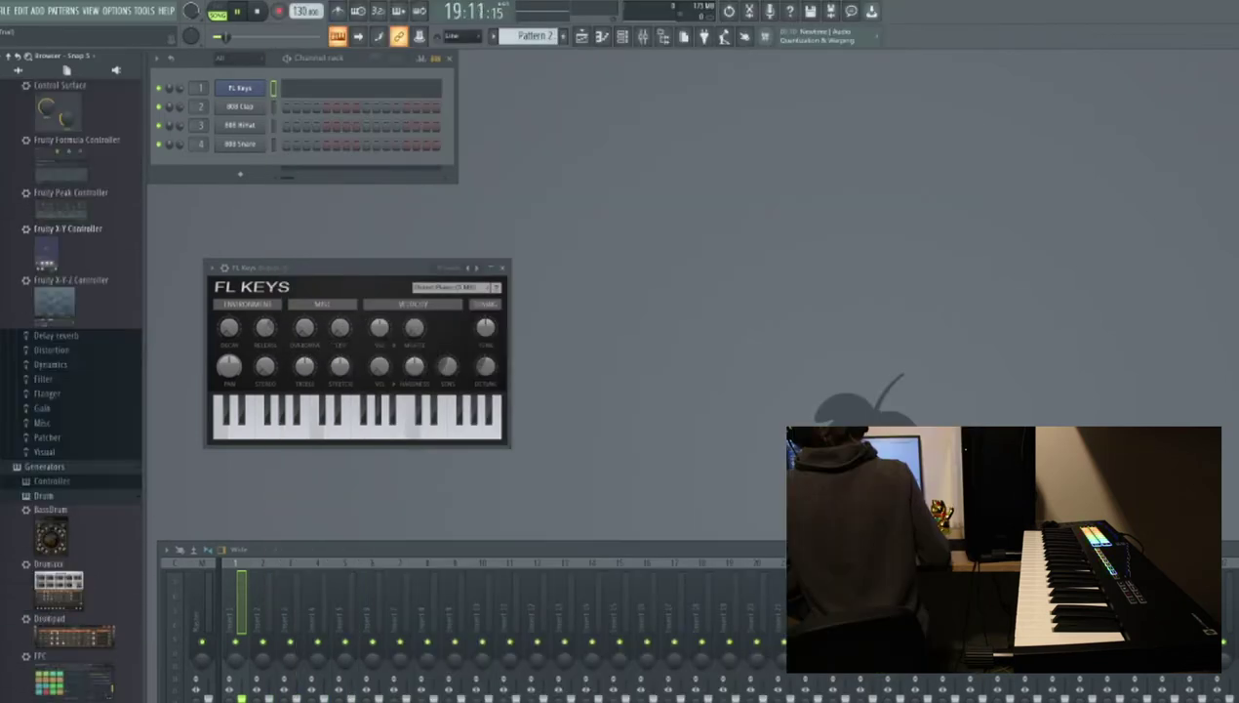
scroll(71, 390, up, 2)
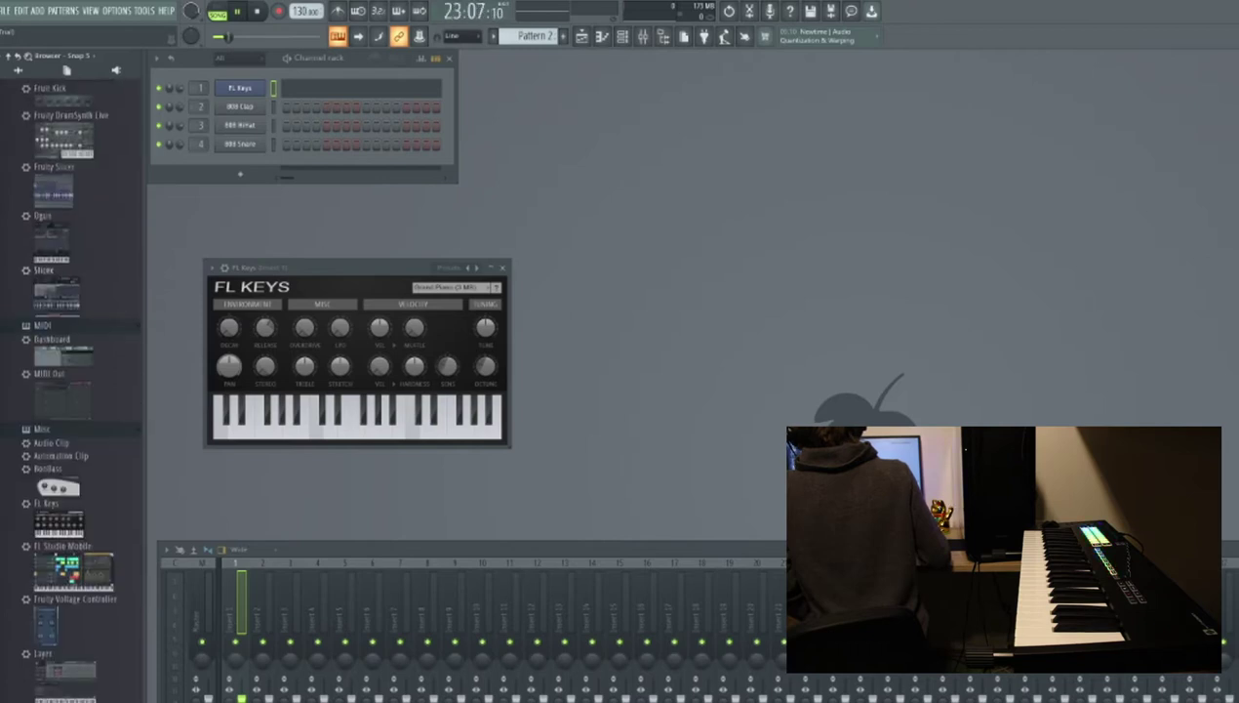
scroll(70, 391, down, 3)
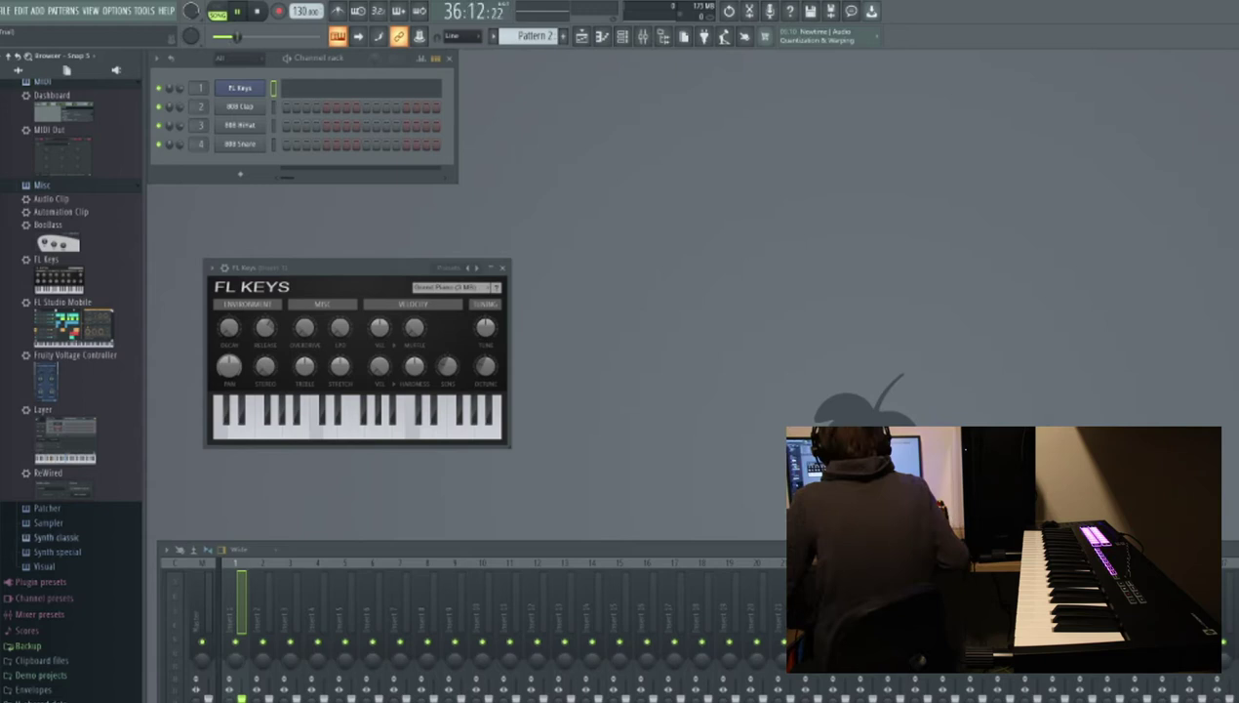
Step: Load FLEX from the Synth classic generators onto the first channel and audition presets from its Arksun Cityscape pack
click(56, 536)
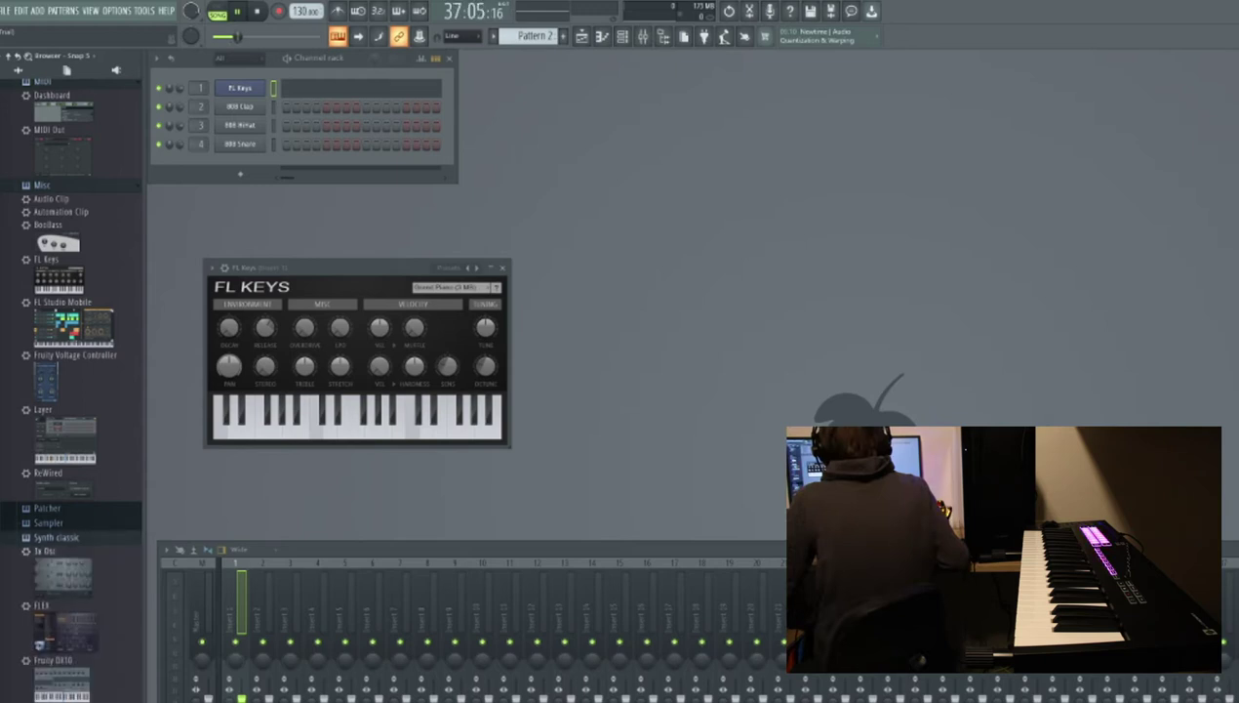
drag(59, 623, 213, 95)
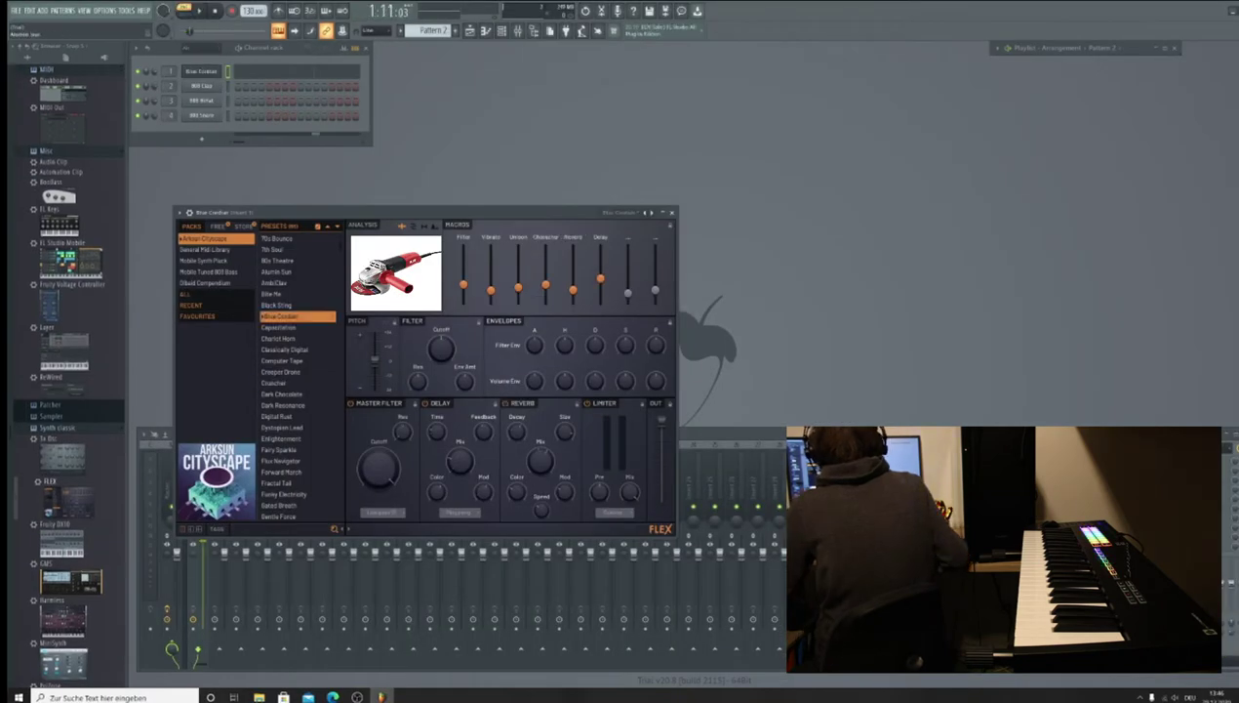
click(275, 294)
click(277, 273)
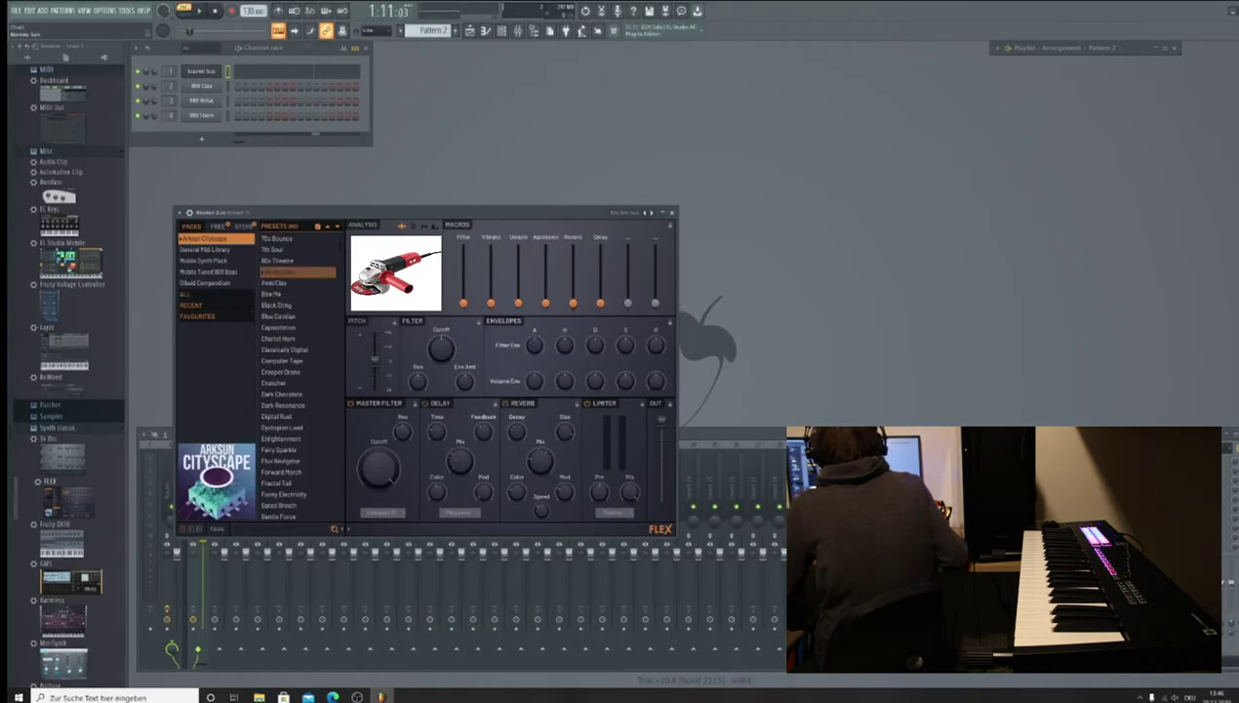
click(197, 316)
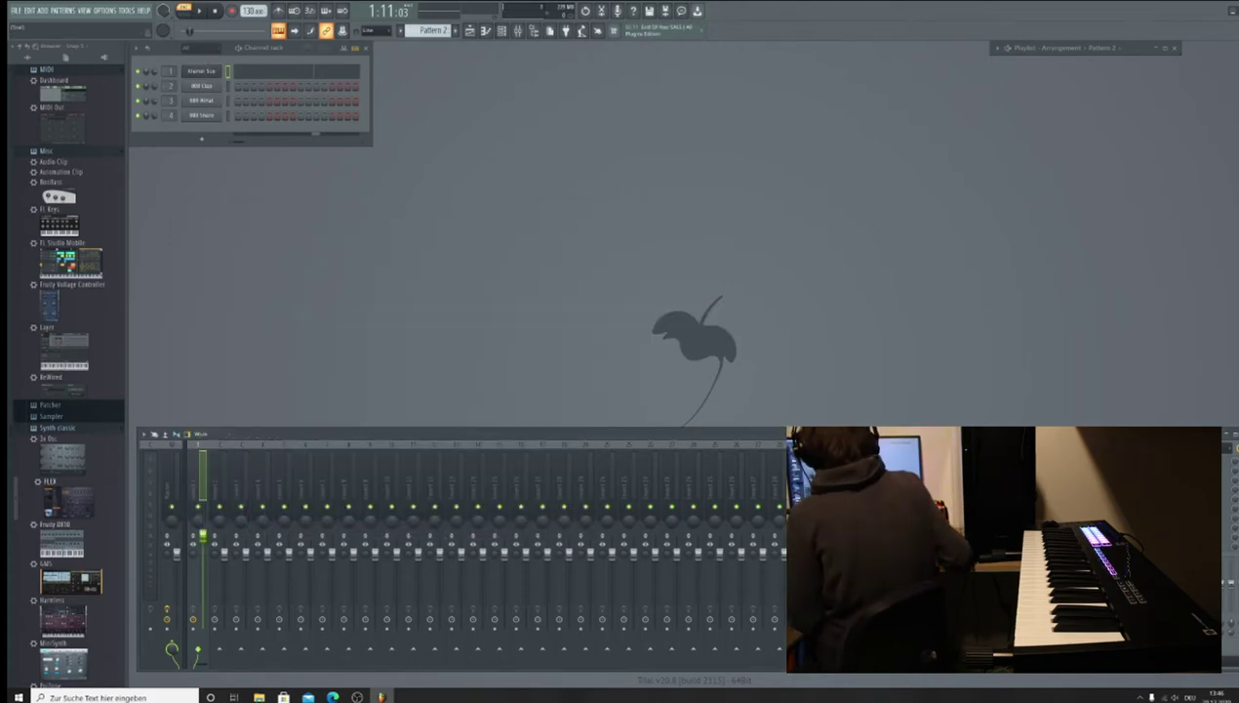
Step: Replace the first channel's instrument with Harmless and close its plugin window
scroll(69, 371, down, 6)
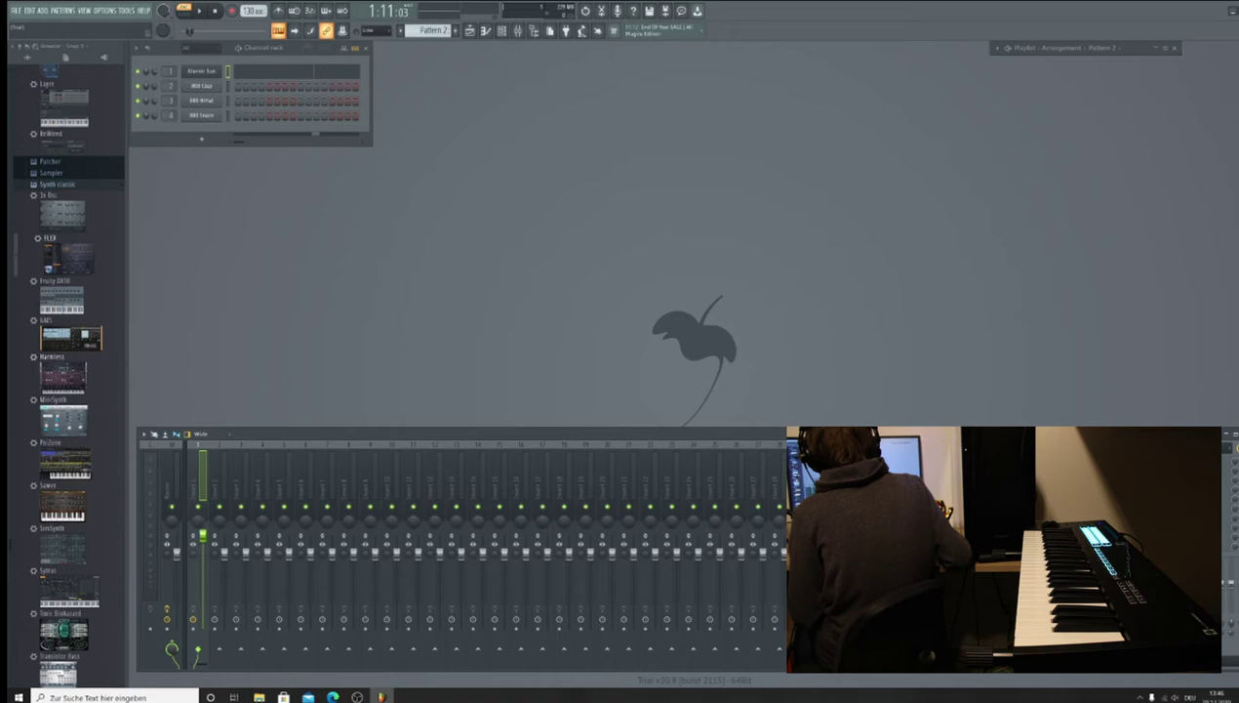
drag(62, 376, 185, 71)
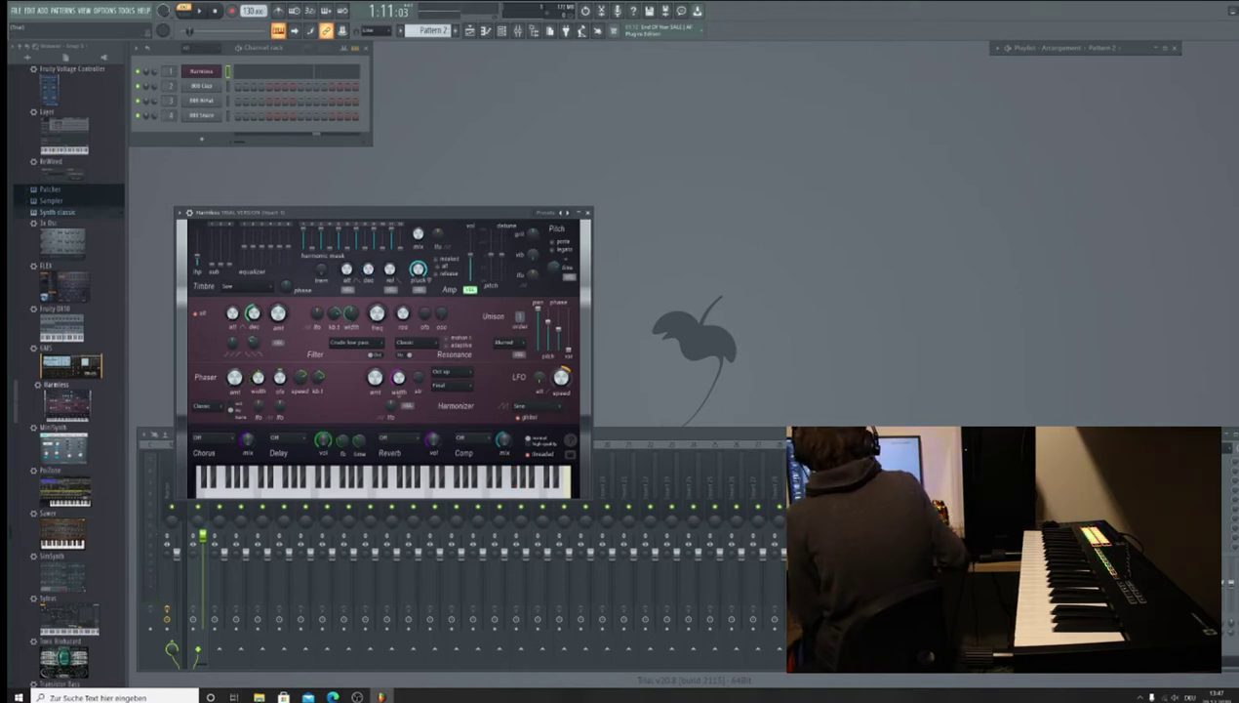
click(587, 212)
Step: Replace the first channel's instrument with Sytrus from the Synth classic generators
scroll(68, 391, down, 4)
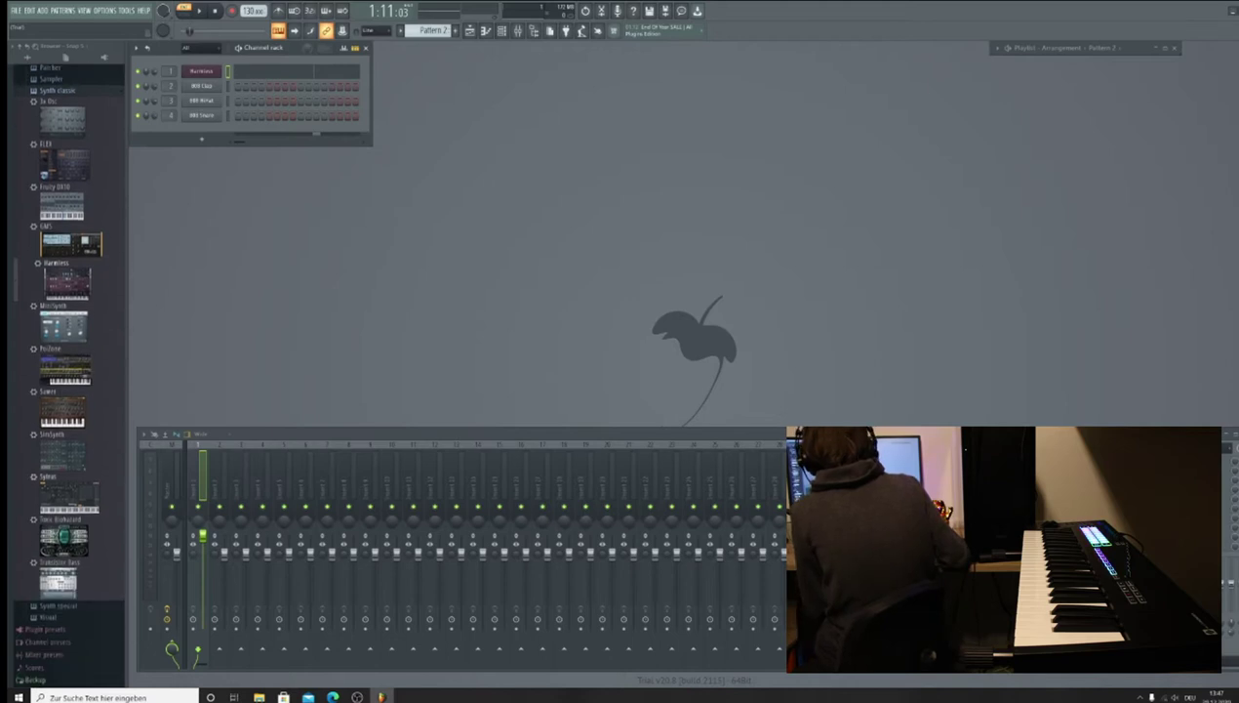
drag(58, 356, 190, 76)
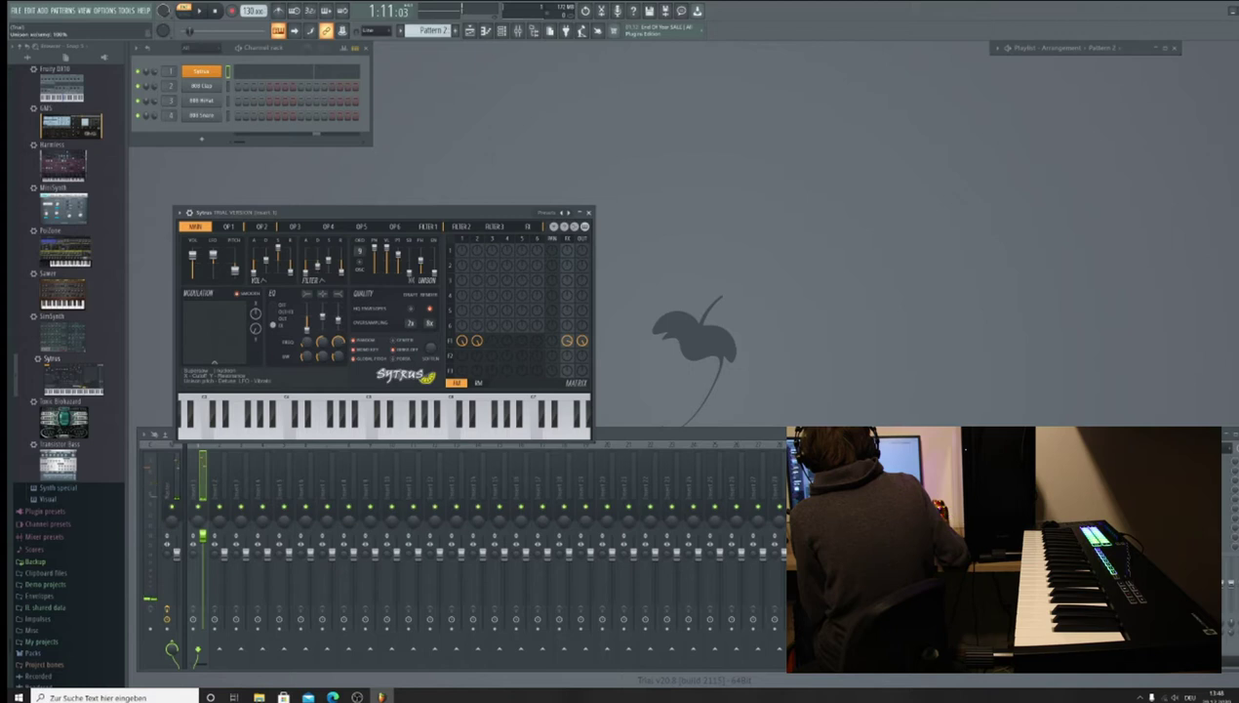
scroll(68, 371, up, 15)
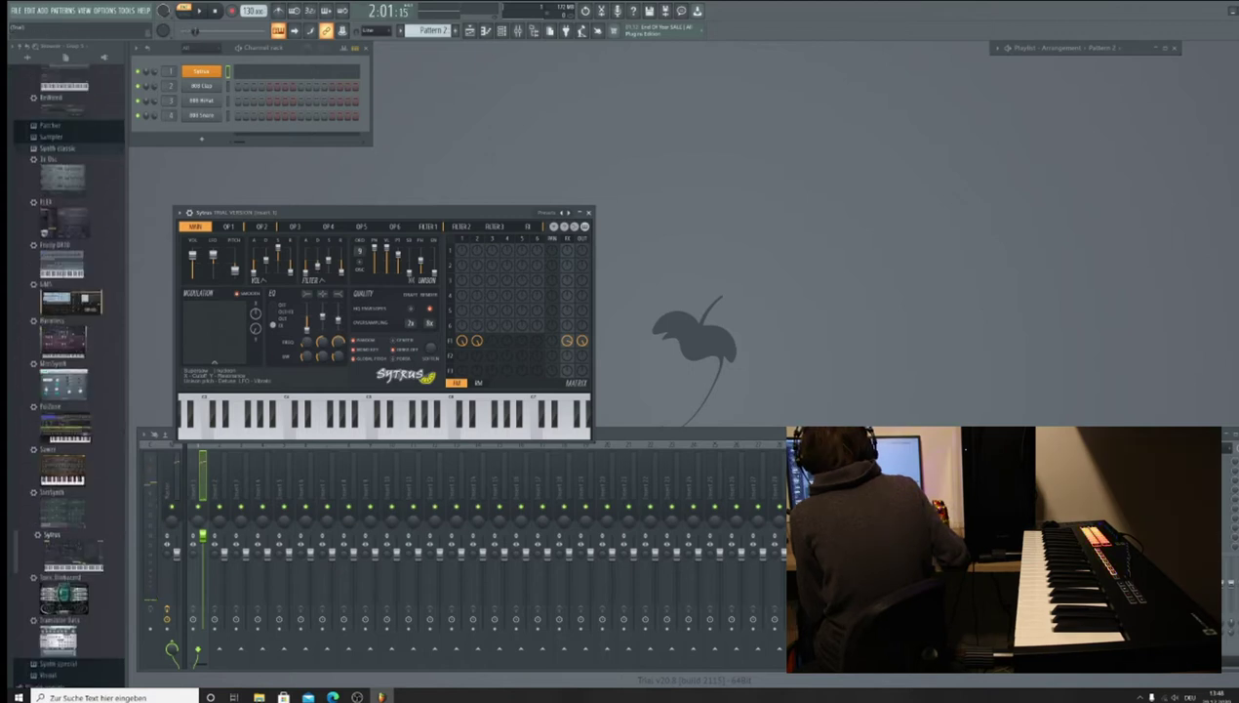
Step: Show the Sytrus piano roll during playback of the melody, stop the playback and hide the piano roll again
key(F7)
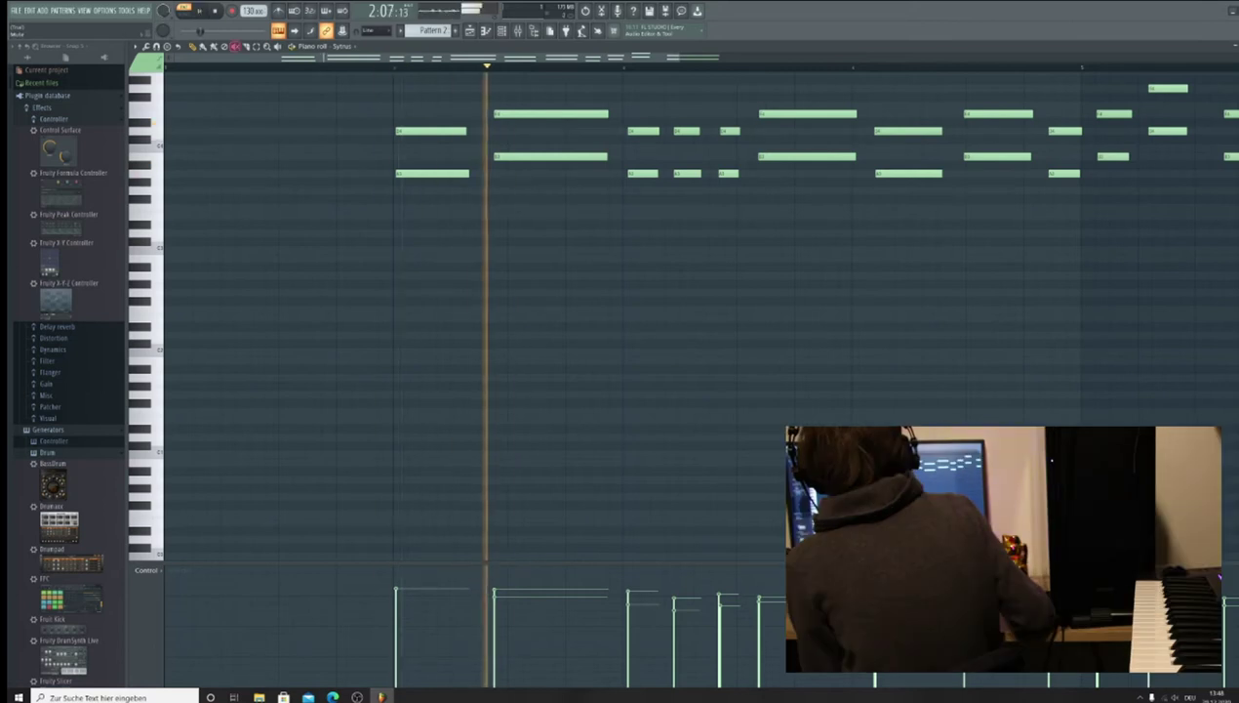
key(space)
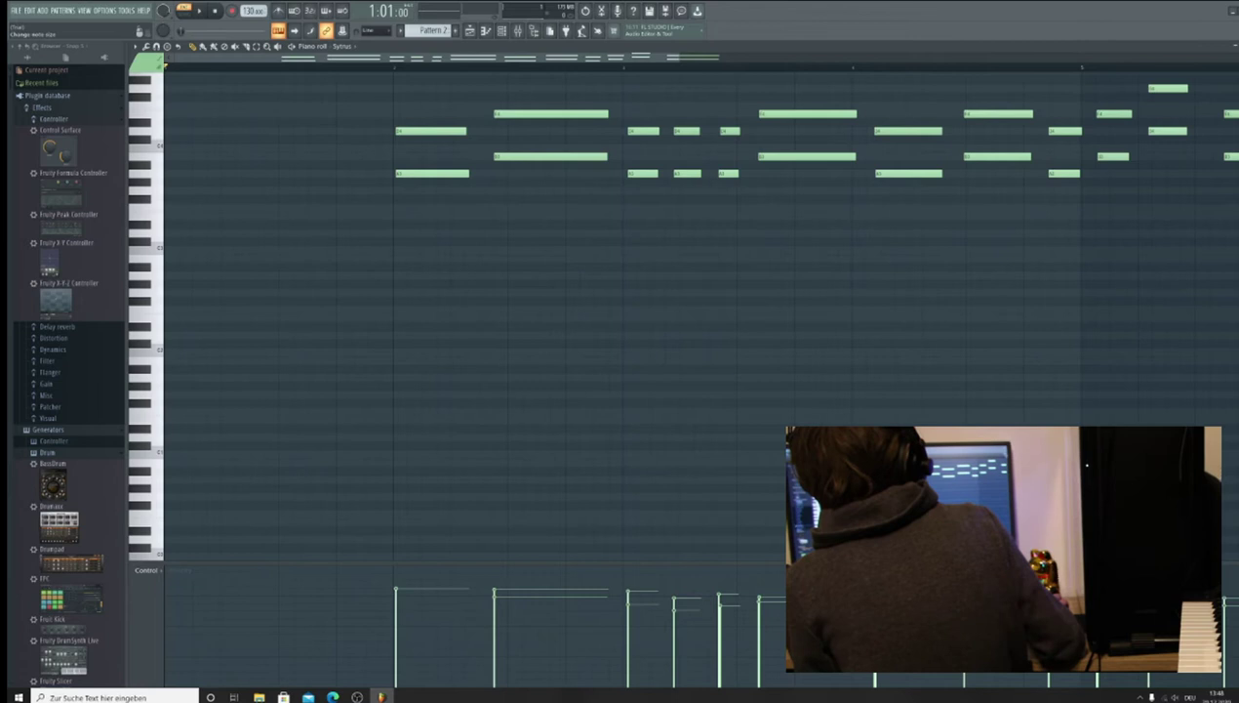
key(F7)
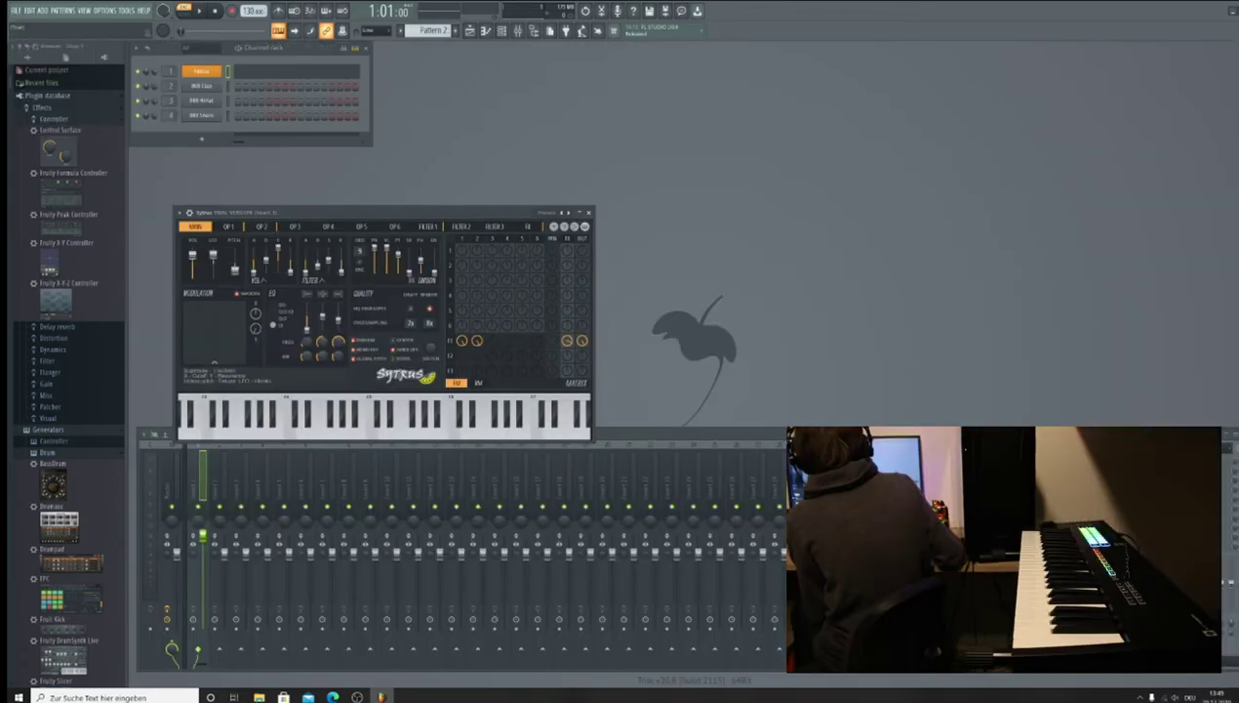
Step: Replace the second channel's instrument with Ogun from the generators in the plugin database
scroll(68, 371, down, 2)
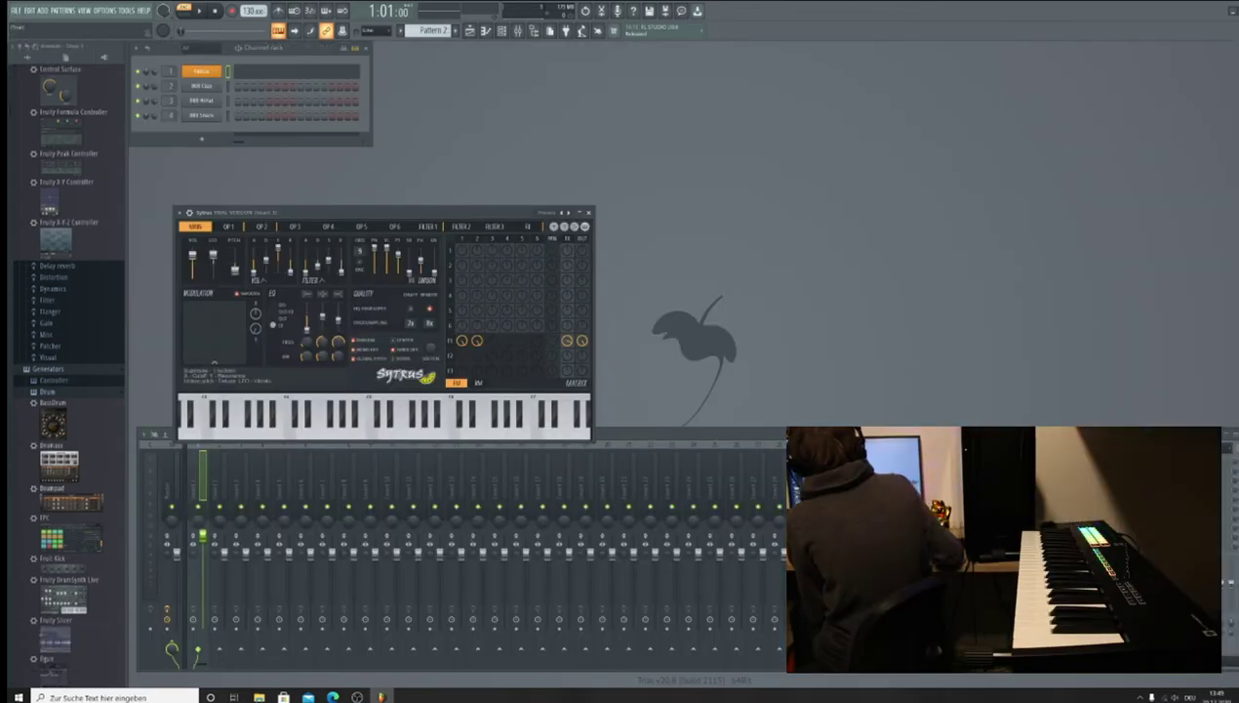
scroll(68, 371, down, 4)
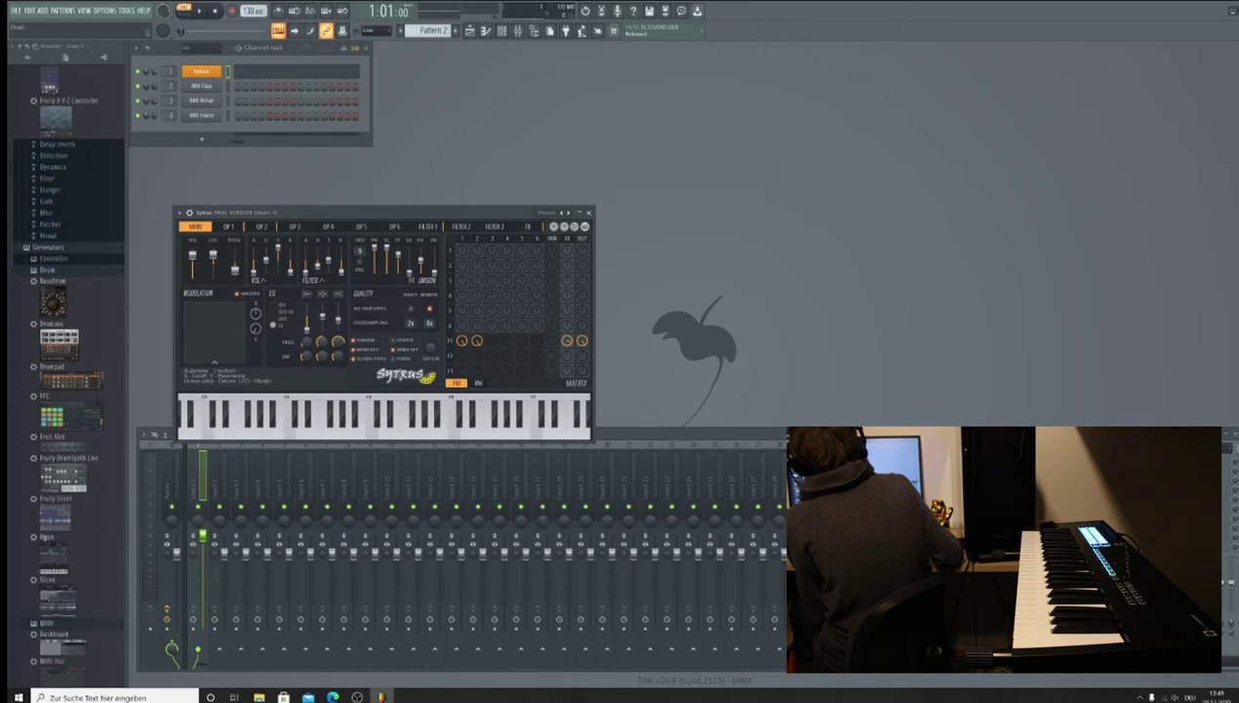
drag(55, 552, 201, 87)
Step: Load the Arp preset from the Plucked! channel presets onto the third channel
scroll(68, 371, up, 18)
scroll(69, 370, up, 10)
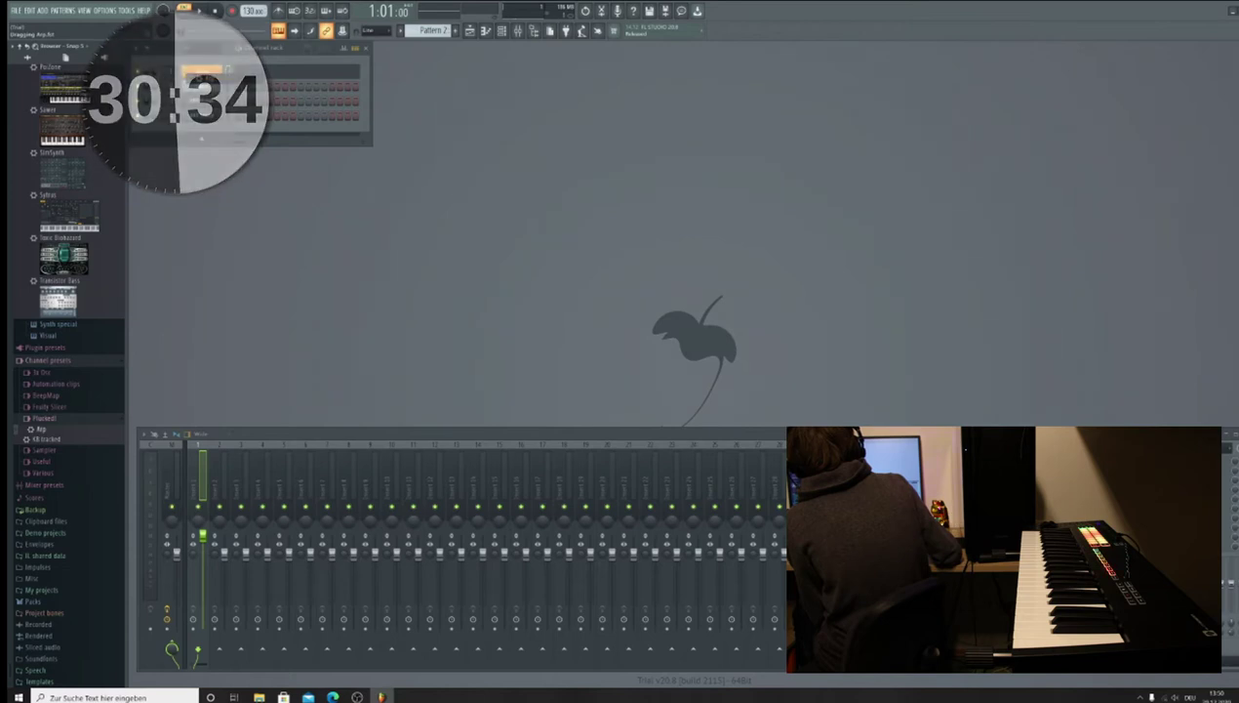
drag(202, 109, 202, 116)
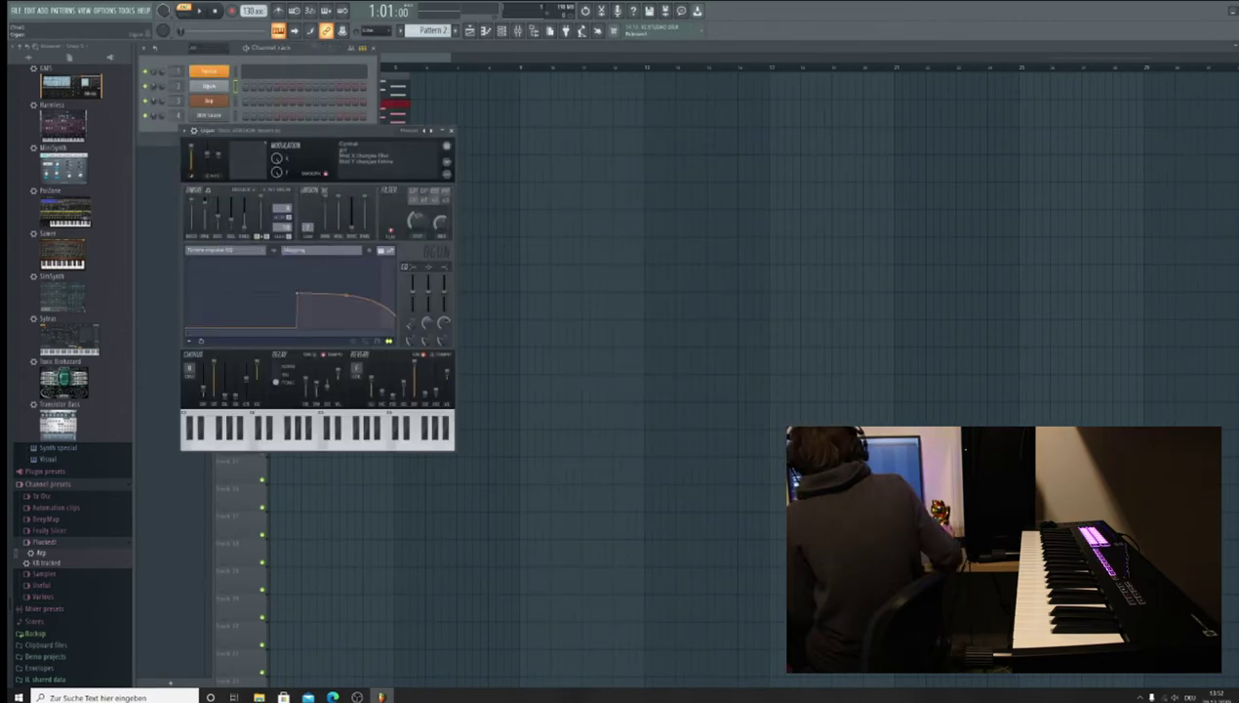
Step: View the Ogun channel's piano roll and close the Ogun plugin window
right_click(227, 85)
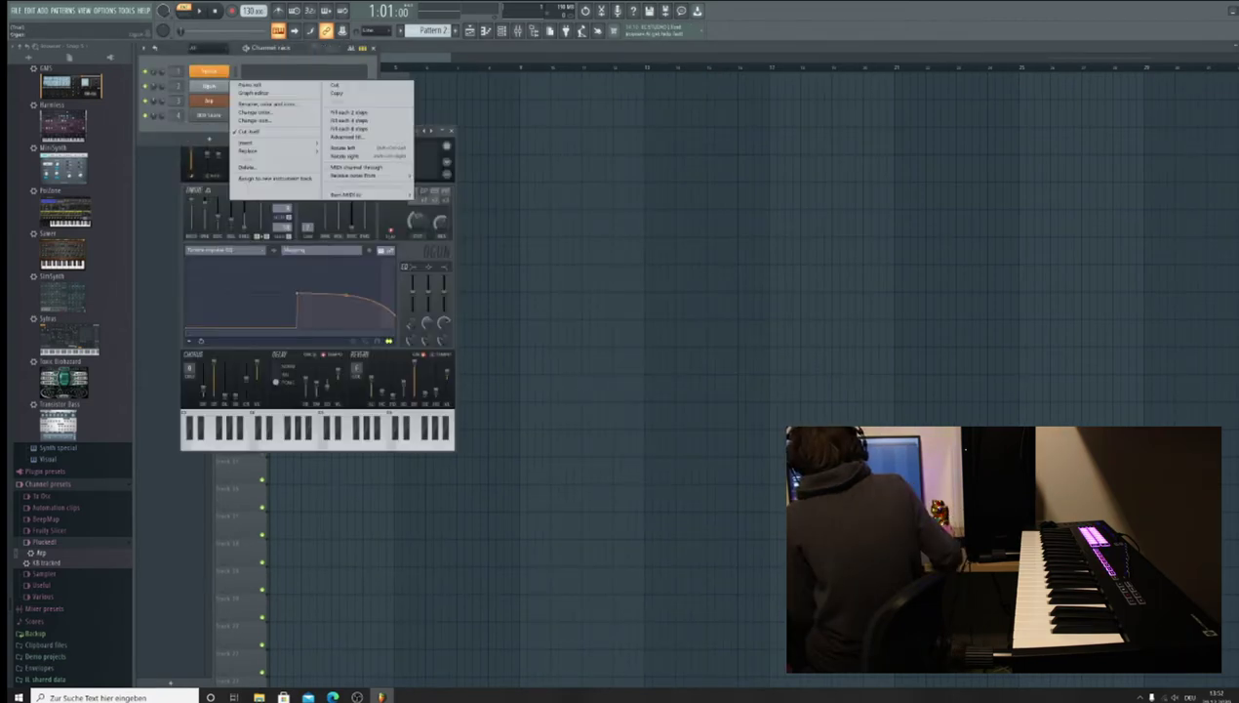
click(250, 85)
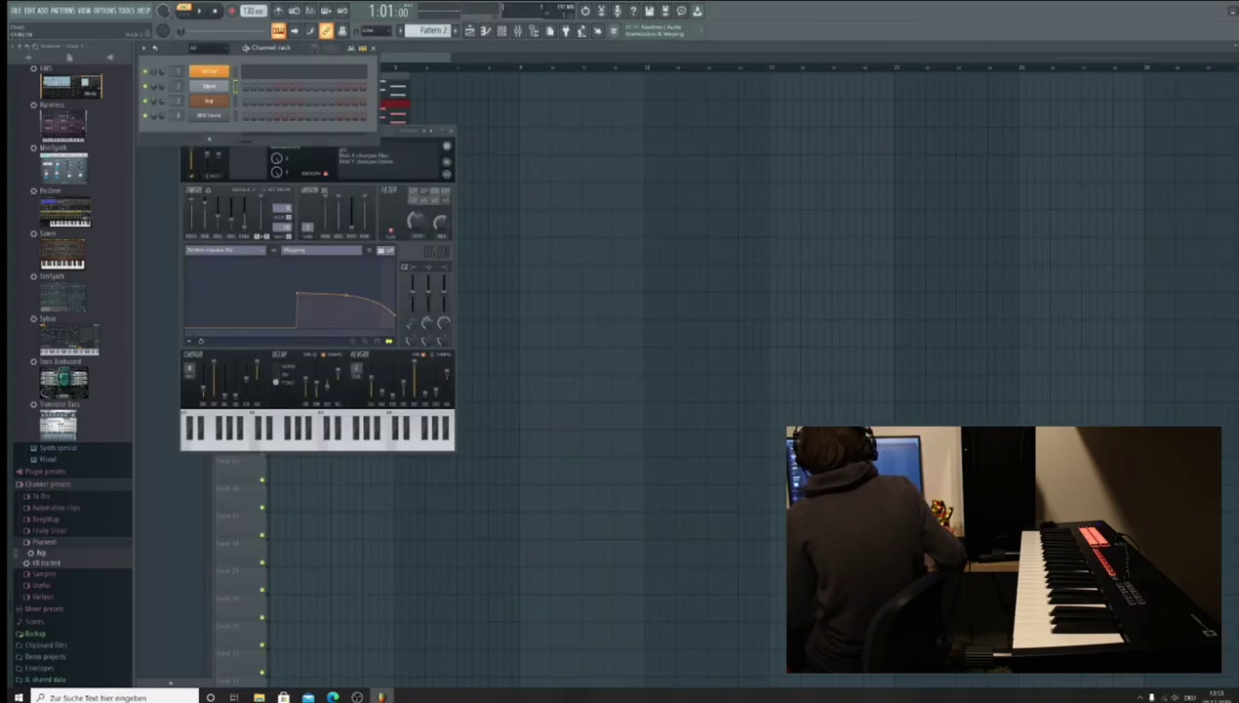
click(451, 131)
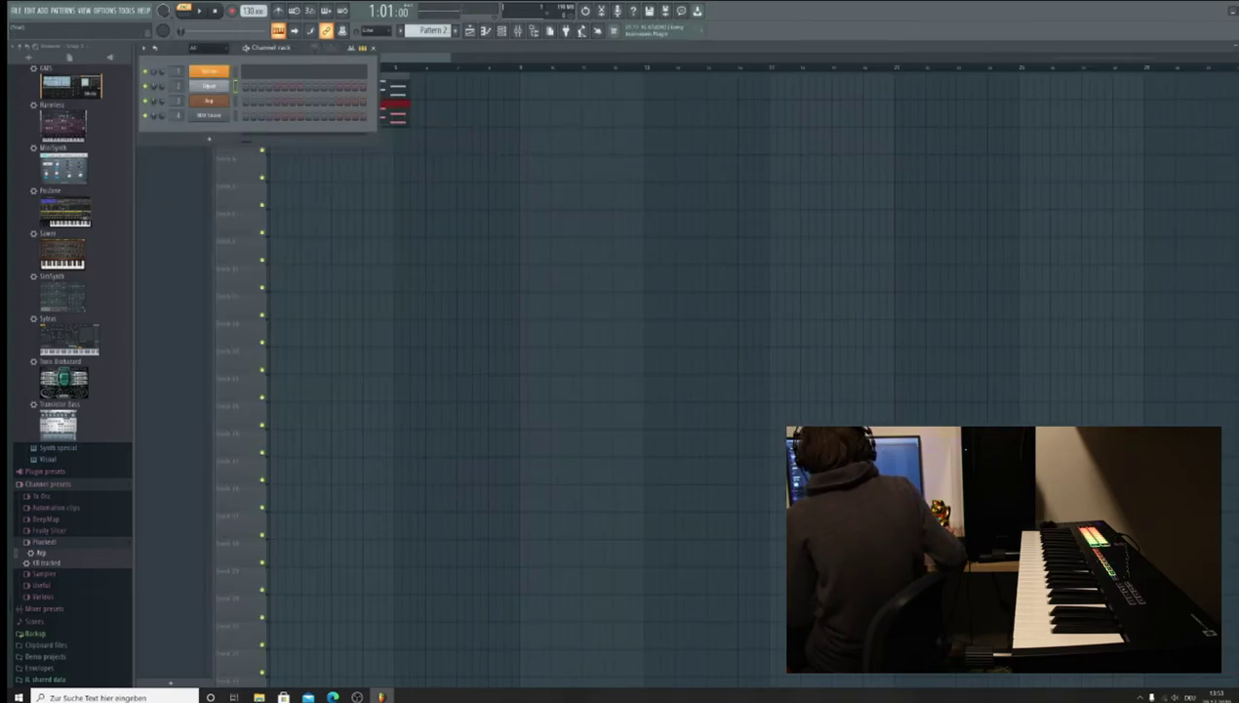
Step: Open the Arp channel's piano roll and start playback
click(209, 100)
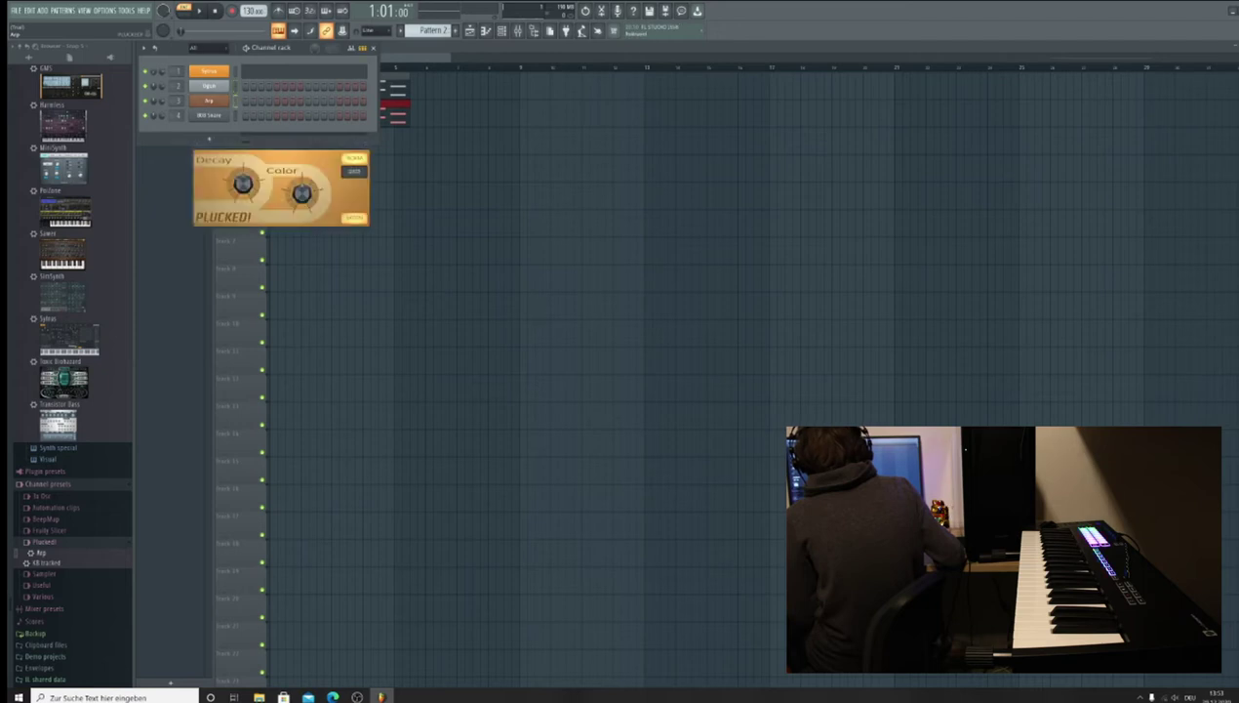
right_click(226, 99)
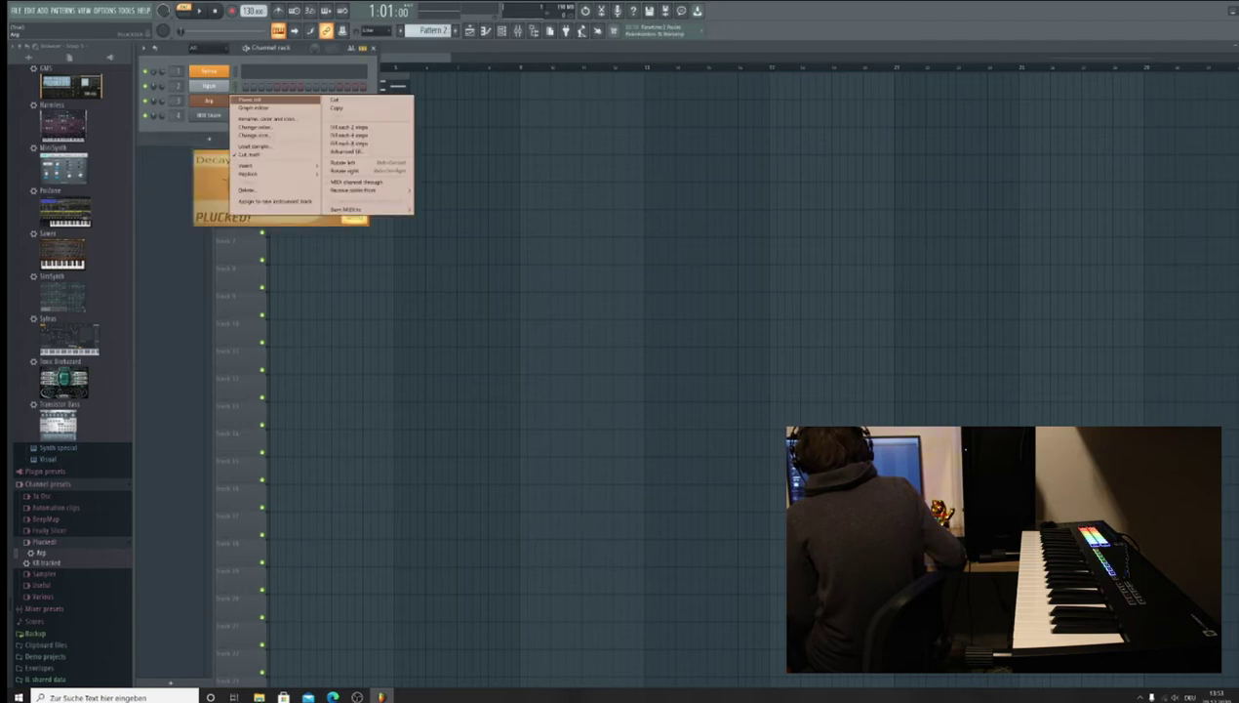
click(246, 100)
key(space)
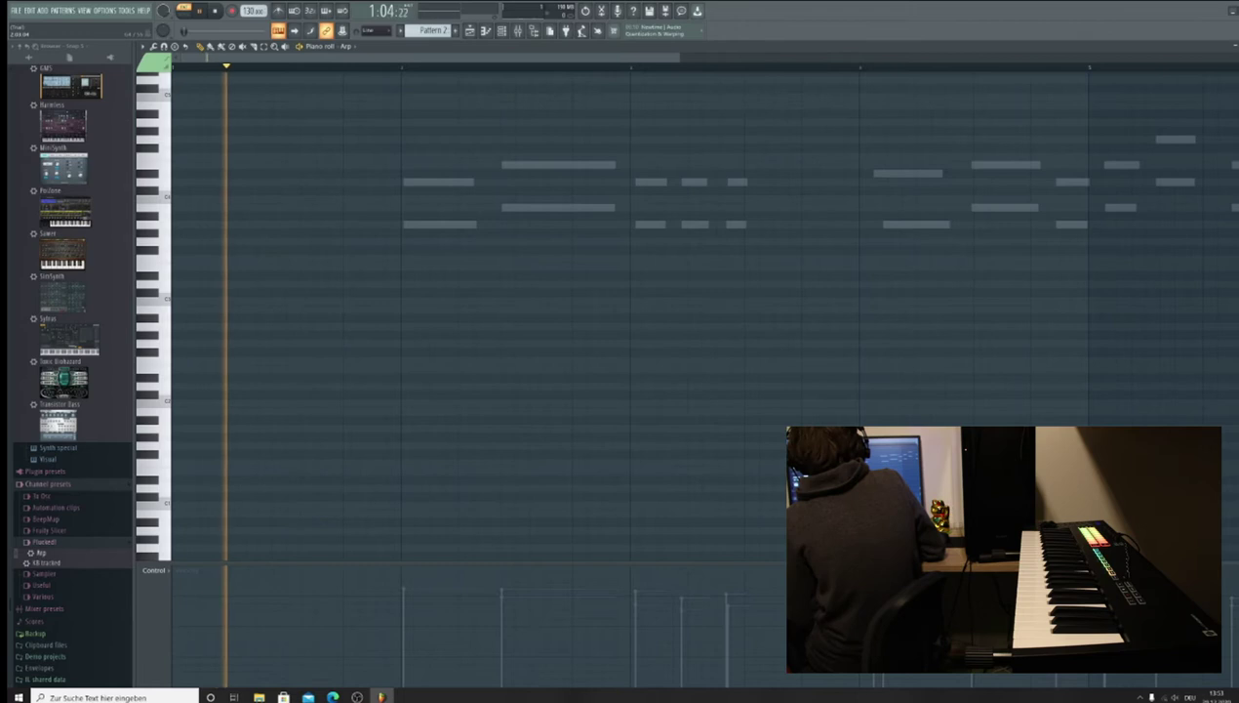
Step: Draw four long notes against the ghost melody in the Arp piano roll and play them back
click(920, 174)
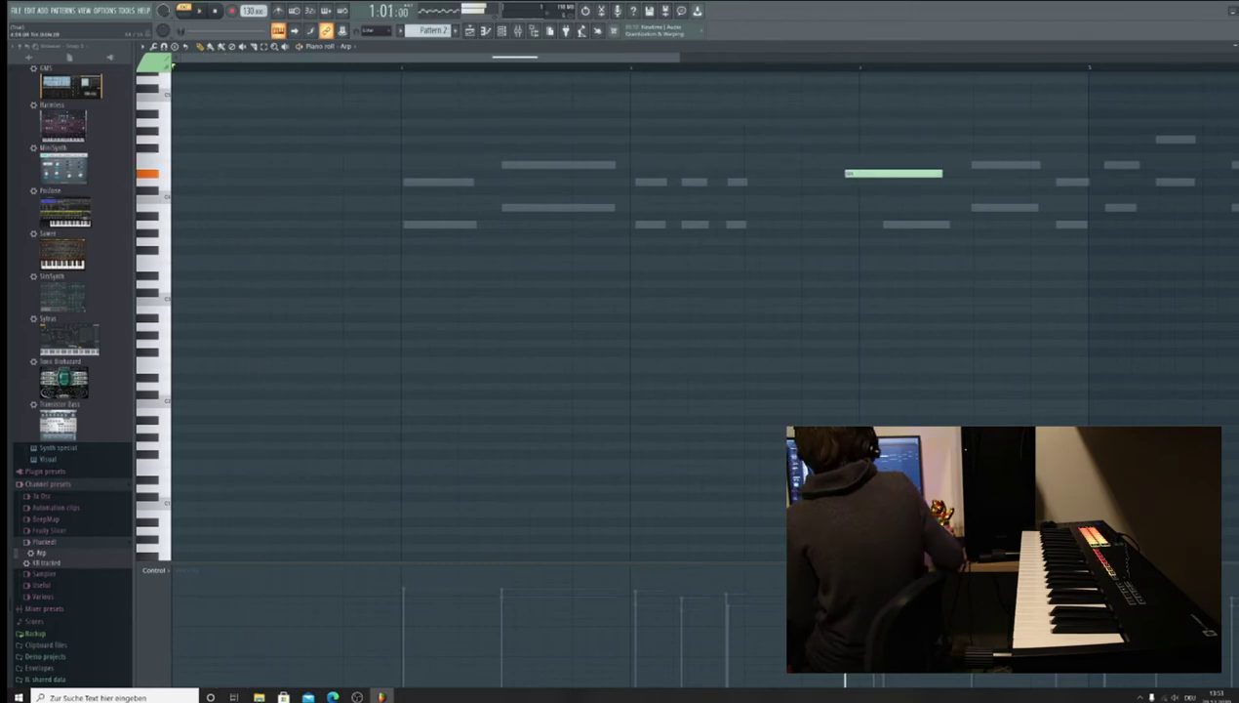
drag(893, 174, 552, 164)
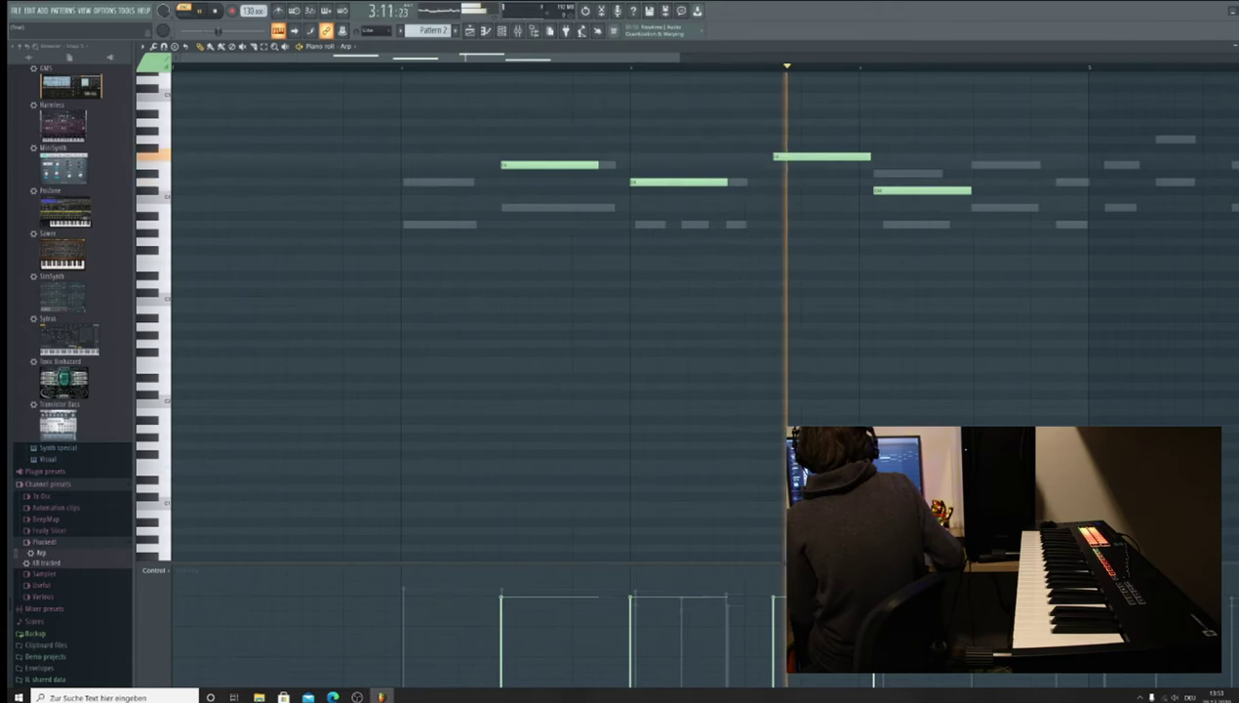
key(space)
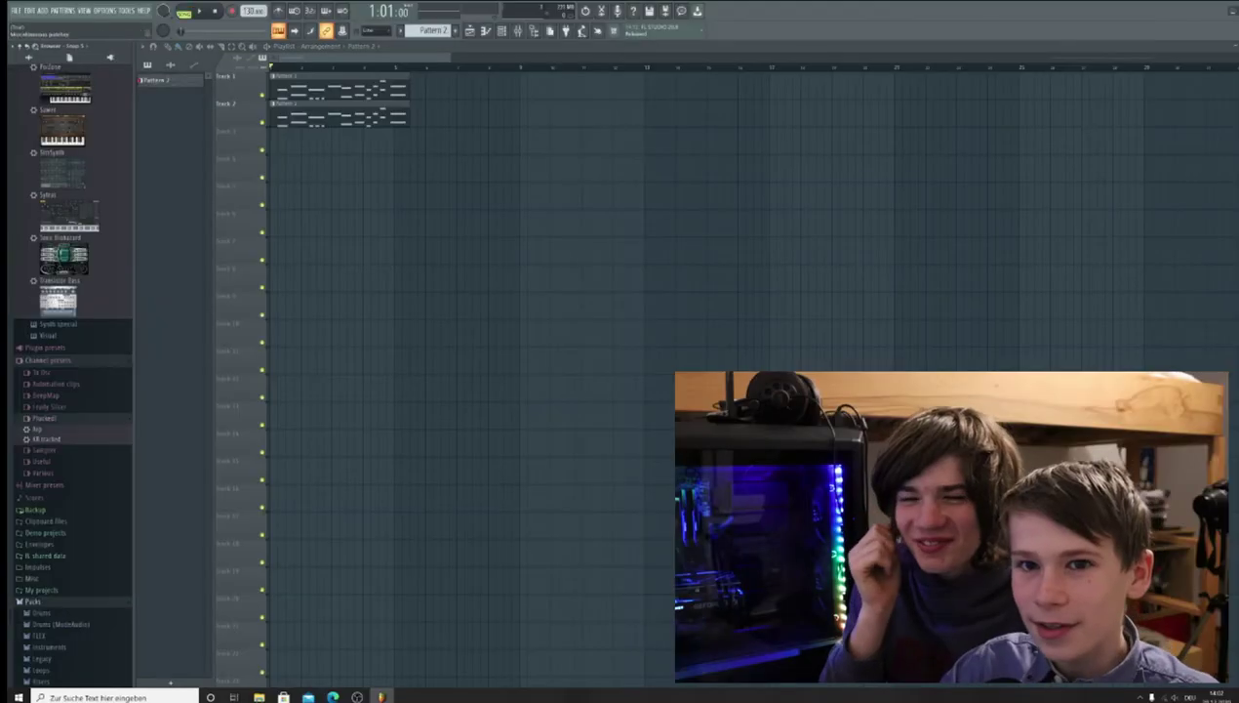
Step: Browse the Hats folder in the Drums pack and the ModeAudio claps, stopping the song playback
scroll(73, 371, down, 3)
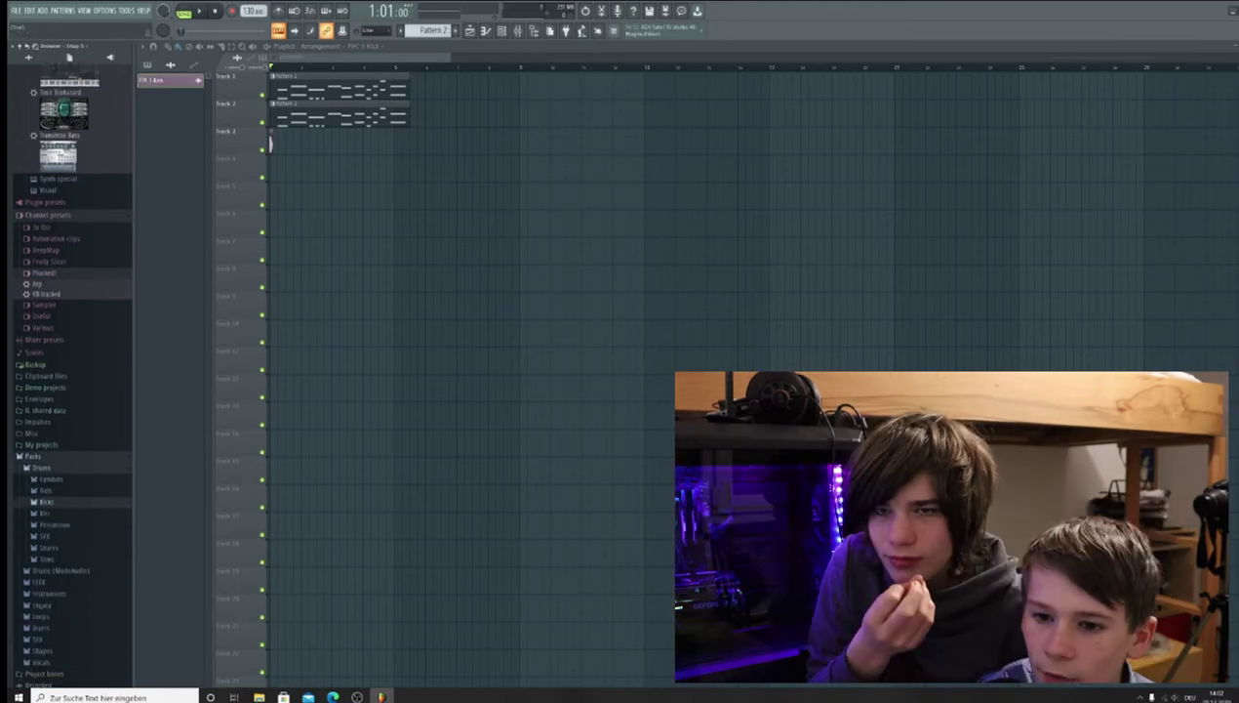
scroll(73, 361, down, 2)
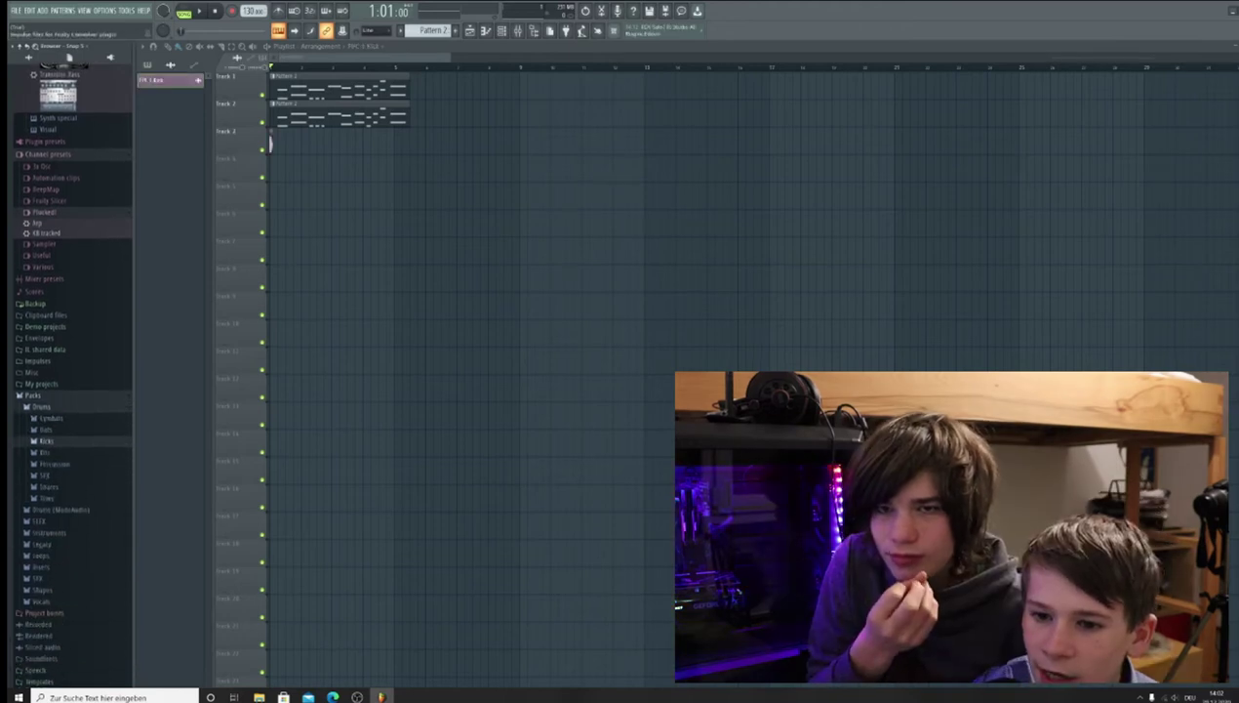
click(46, 429)
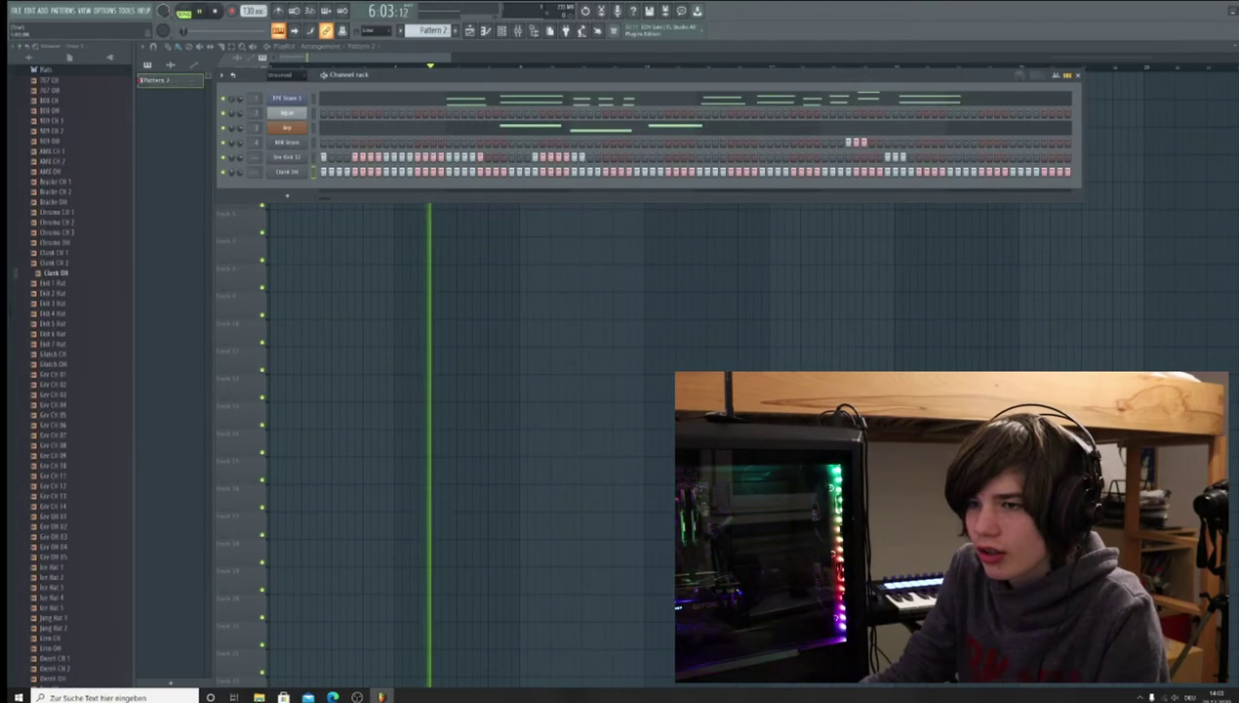
key(space)
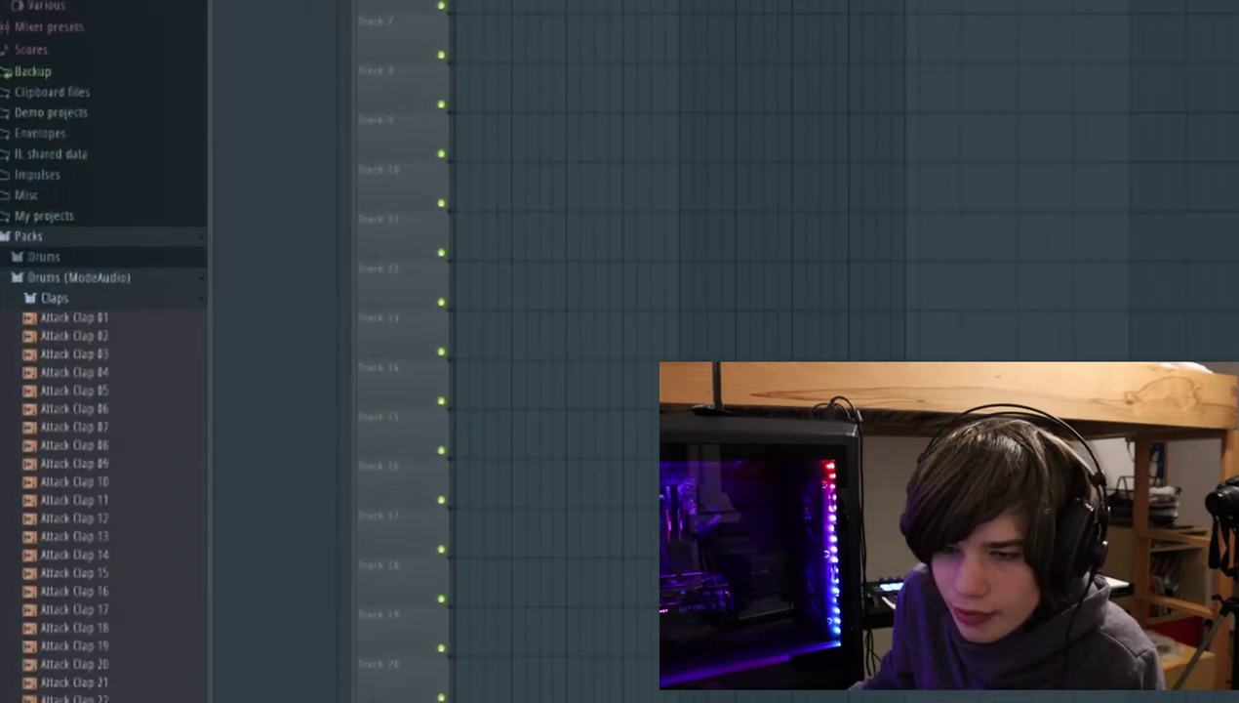
scroll(73, 303, down, 6)
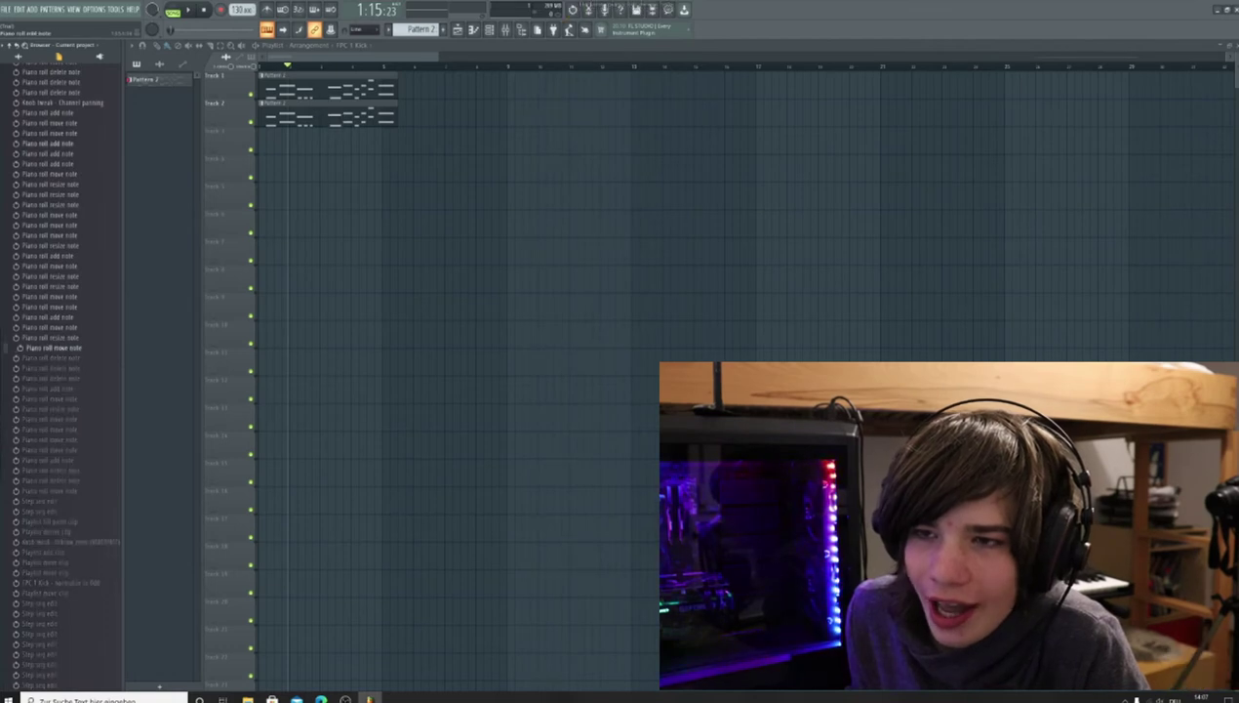
Step: Step back through the last three edits and review the current project's history list
scroll(54, 98, up, 8)
click(33, 82)
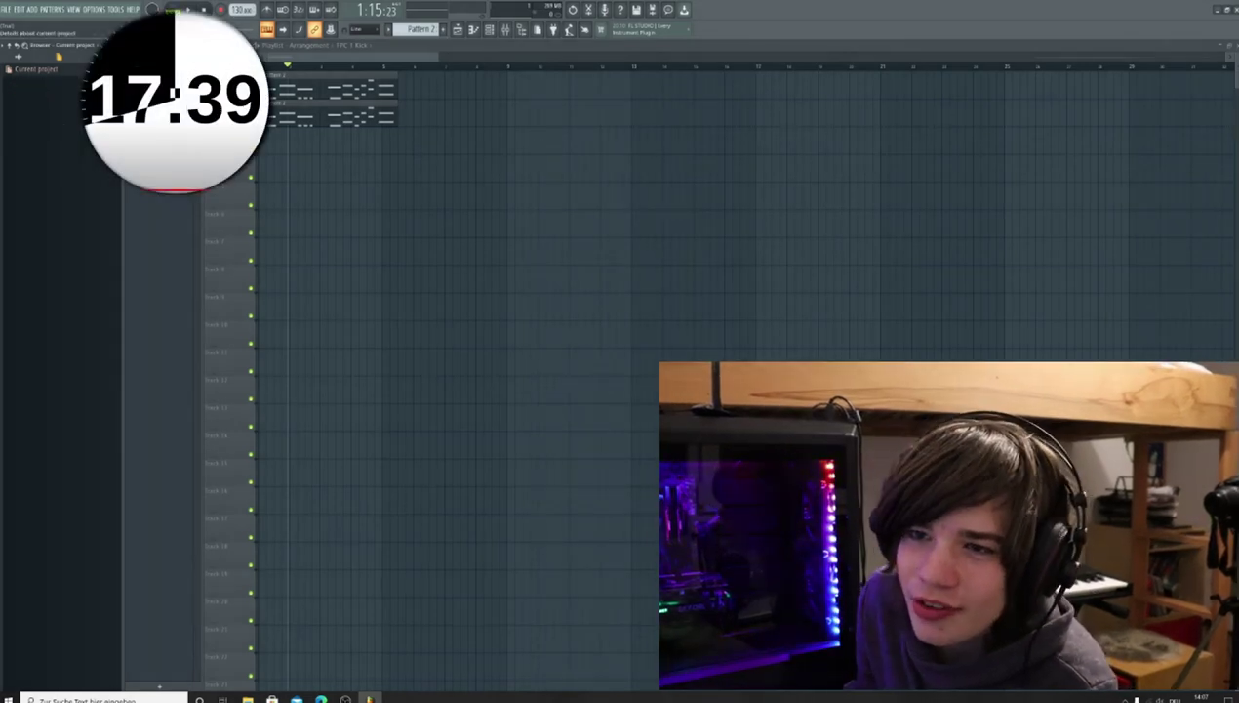
click(32, 82)
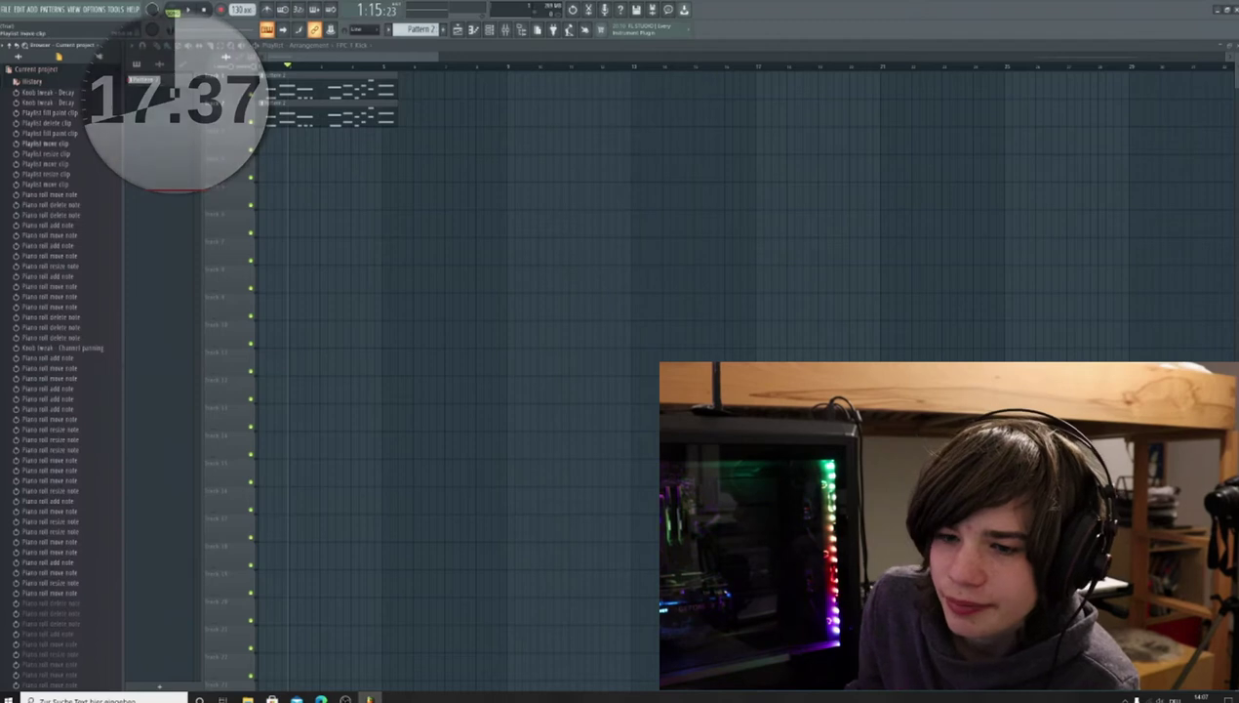
scroll(39, 147, down, 5)
key(ctrl+alt+z)
key(ctrl+alt+z)
key(ctrl+alt+z)
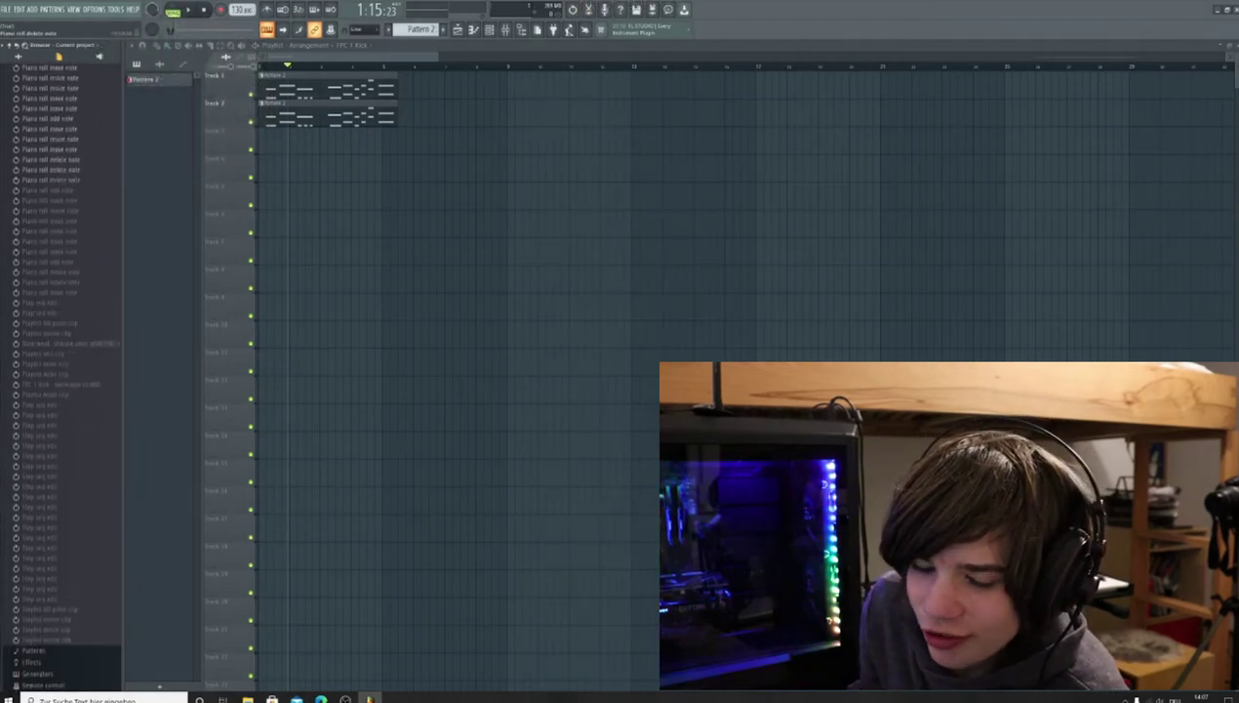
scroll(43, 419, down, 2)
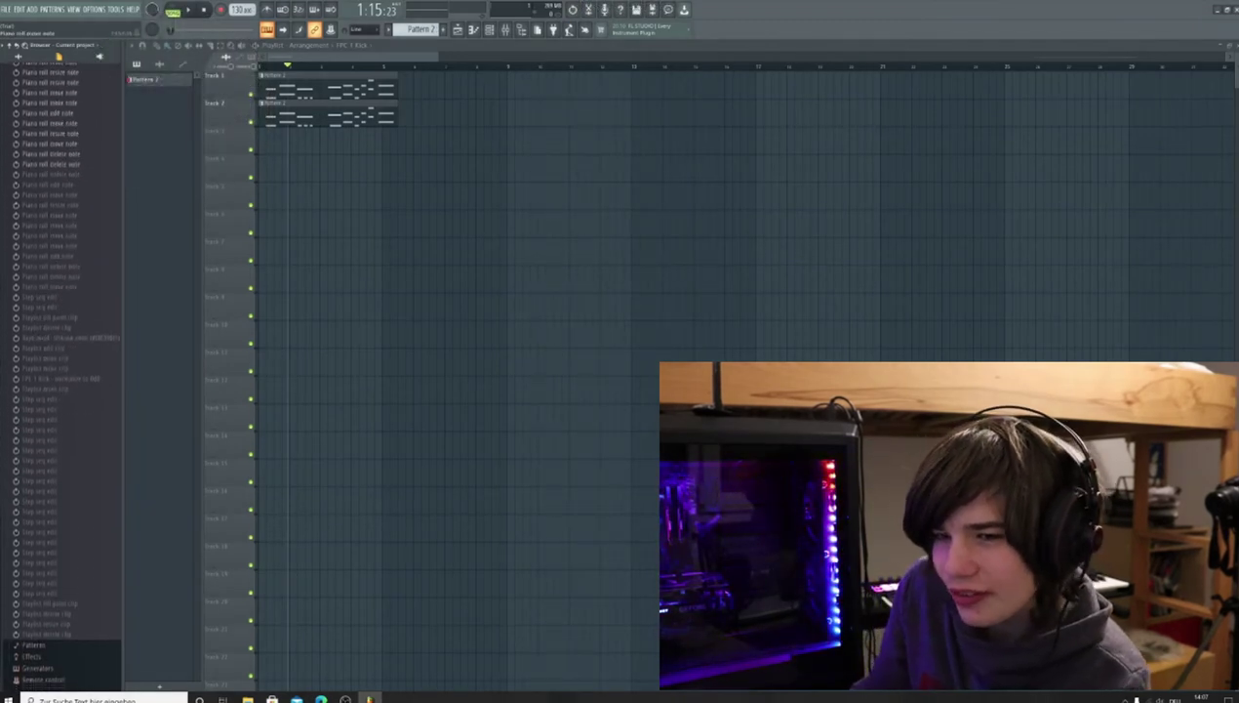
scroll(43, 419, up, 5)
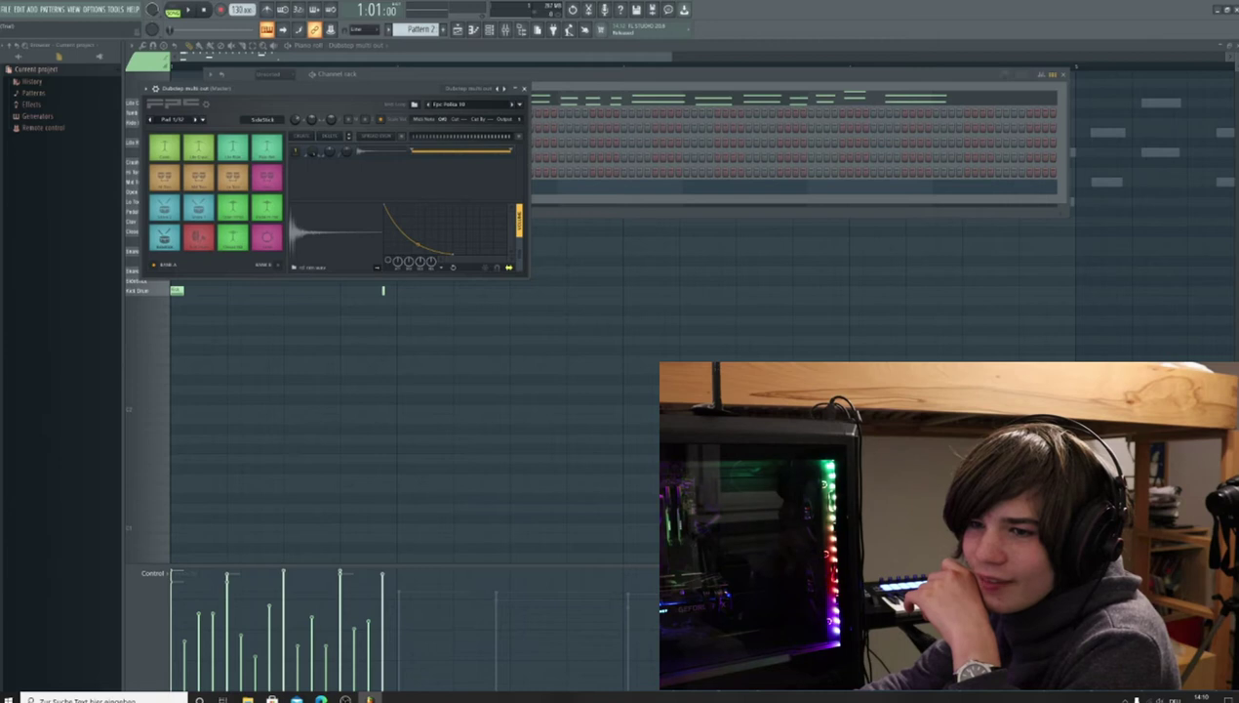
Step: Audition an FPC pad, delete the Pattern 2 clip from Track 2 and create a new pattern named Pattern 3
click(198, 237)
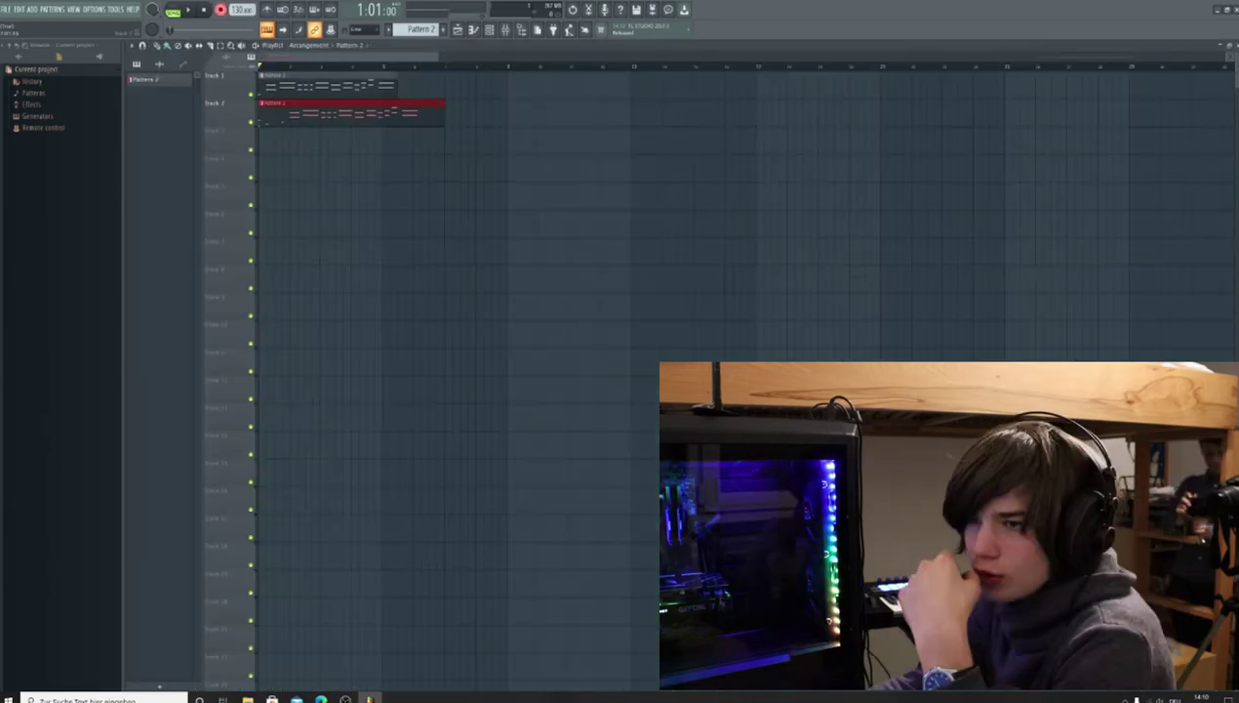
key(Delete)
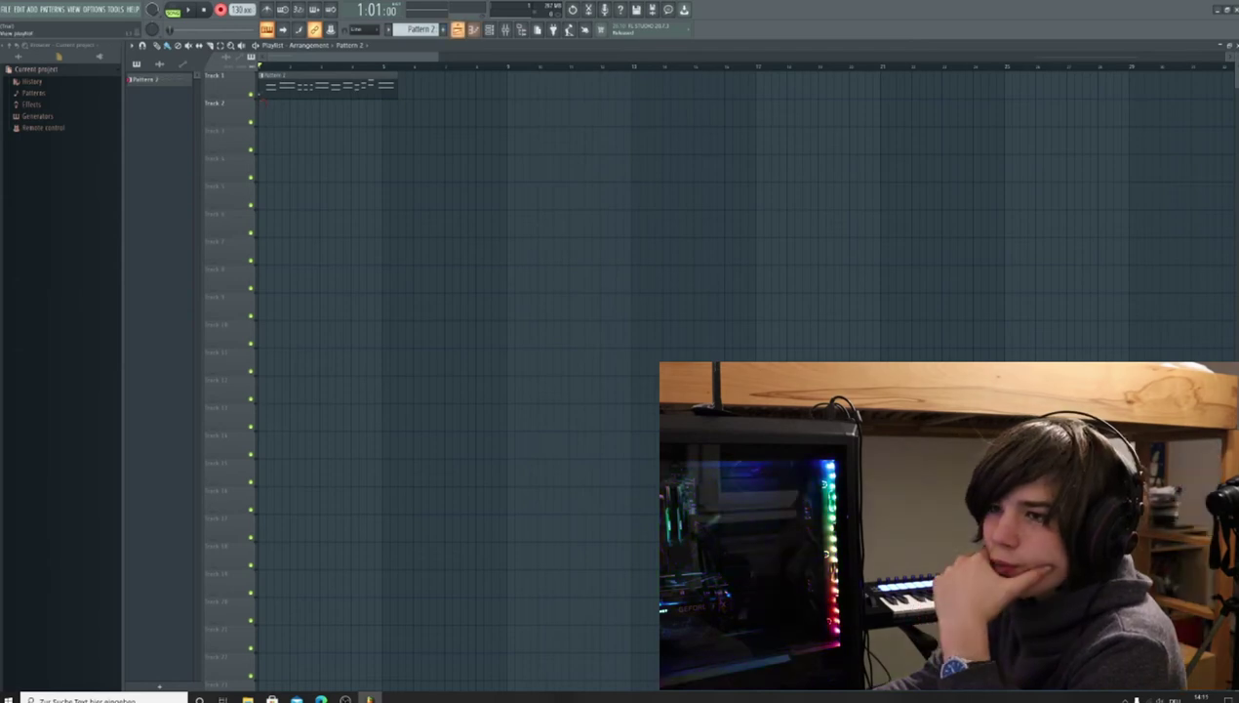
click(443, 29)
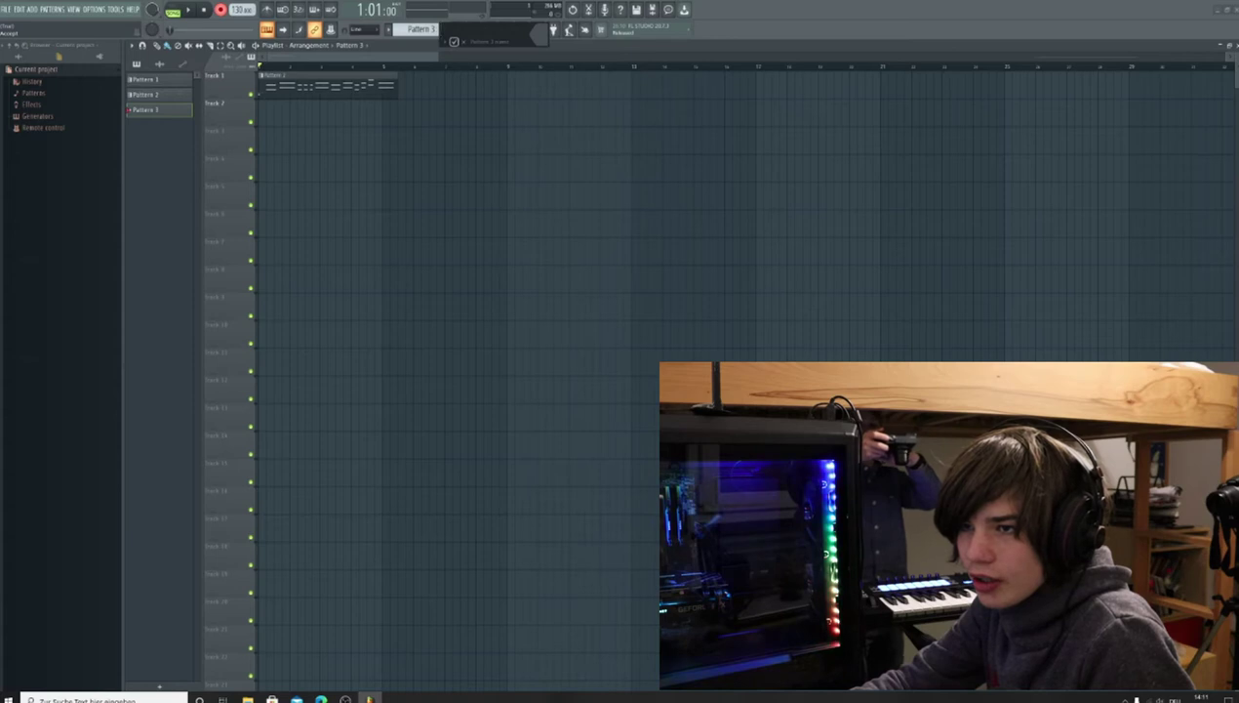
click(454, 41)
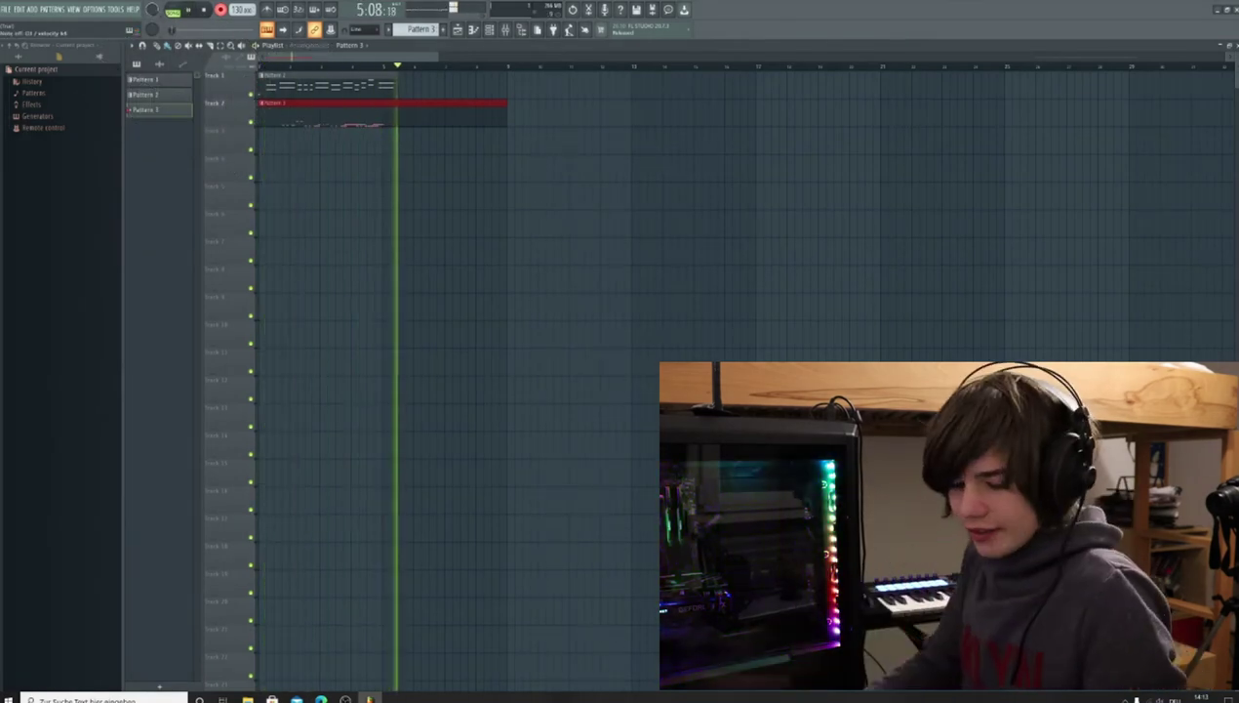
Step: Stop the recording and clear the clips from Track 2 and Track 1 of the playlist
key(space)
right_click(372, 114)
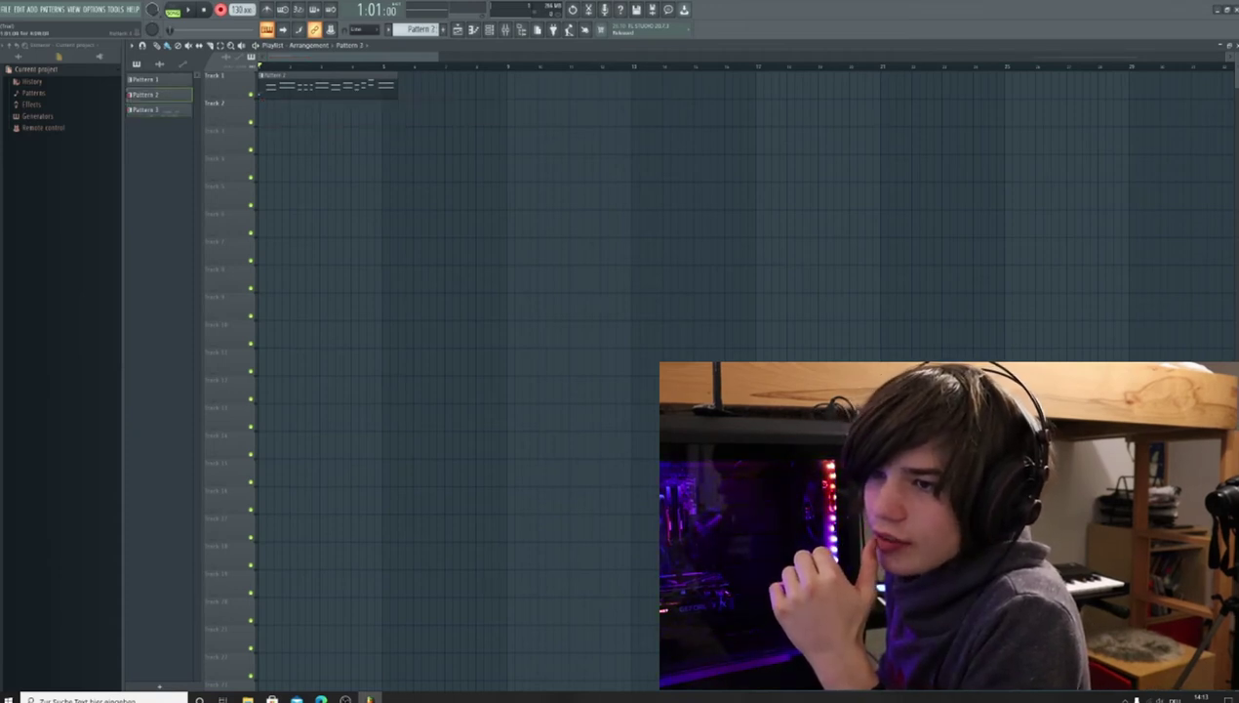
right_click(367, 90)
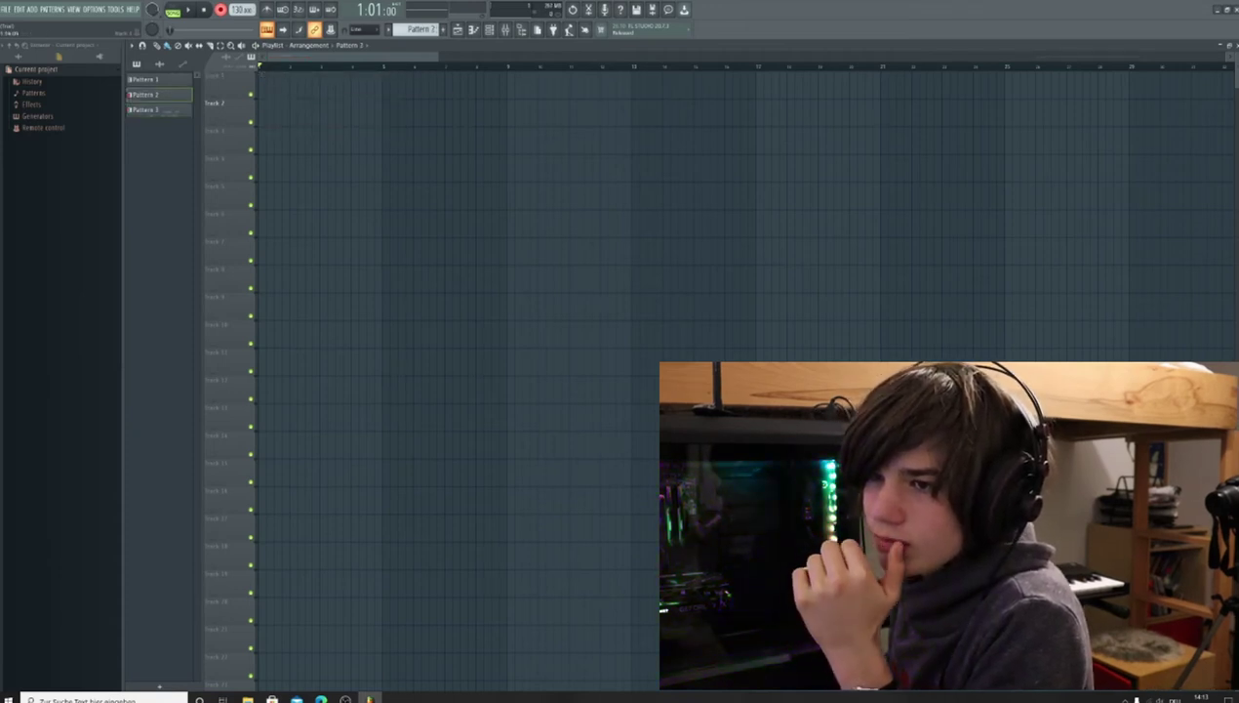
Step: Place Pattern 2 at the start of Track 1 and remove the extra long note before the melody in its piano roll
click(262, 88)
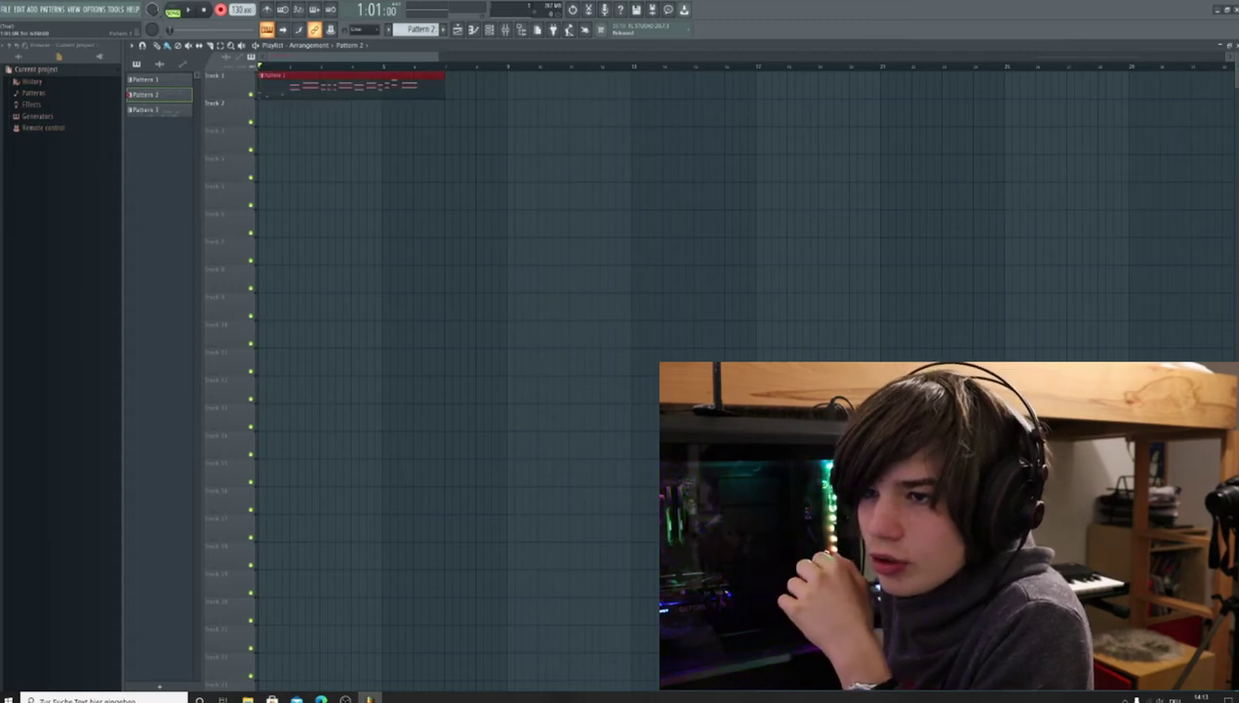
double_click(271, 88)
click(294, 232)
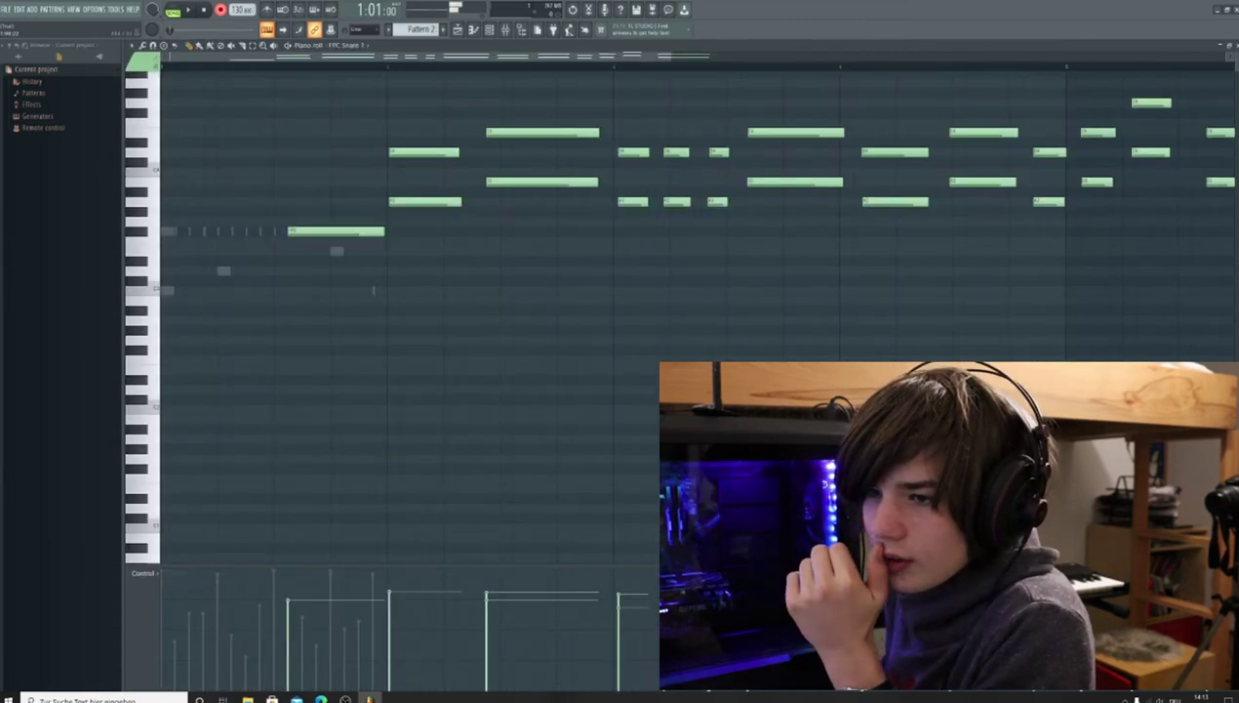
right_click(294, 231)
Step: Record takes of Pattern 3 and Pattern 4 below the melody clip and remove the Pattern 4 clip from Track 6
scroll(319, 231, down, 3)
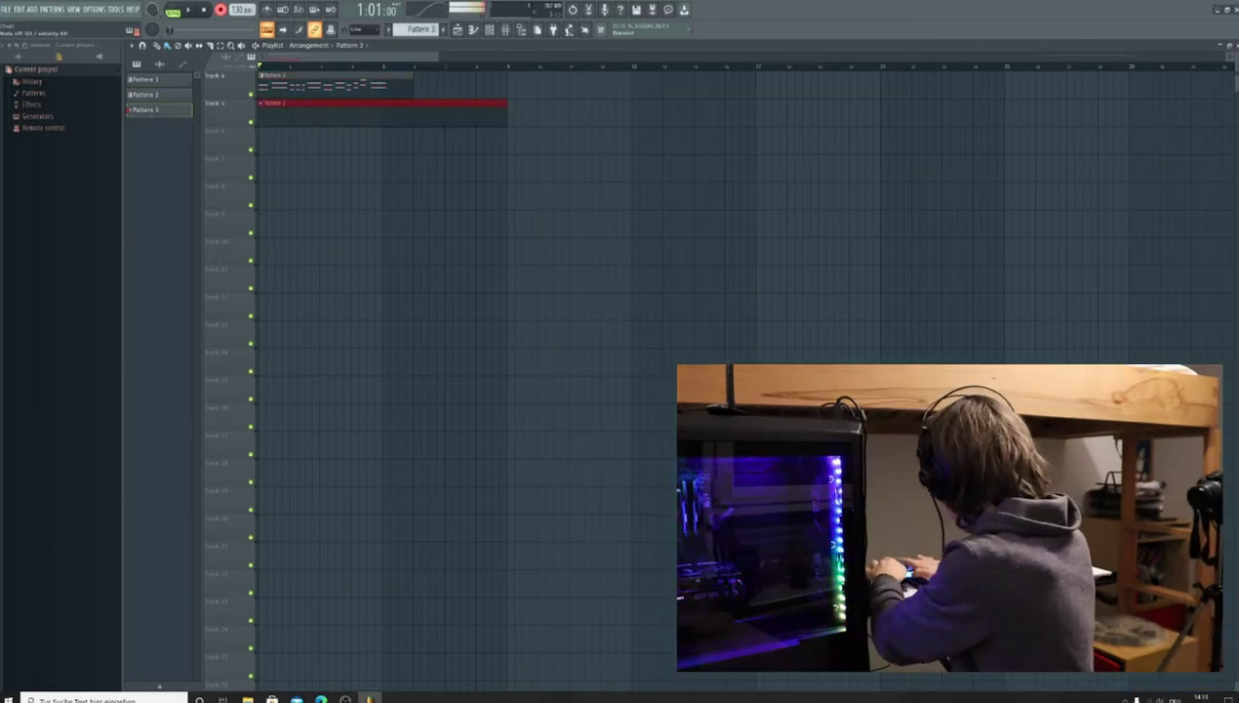
key(space)
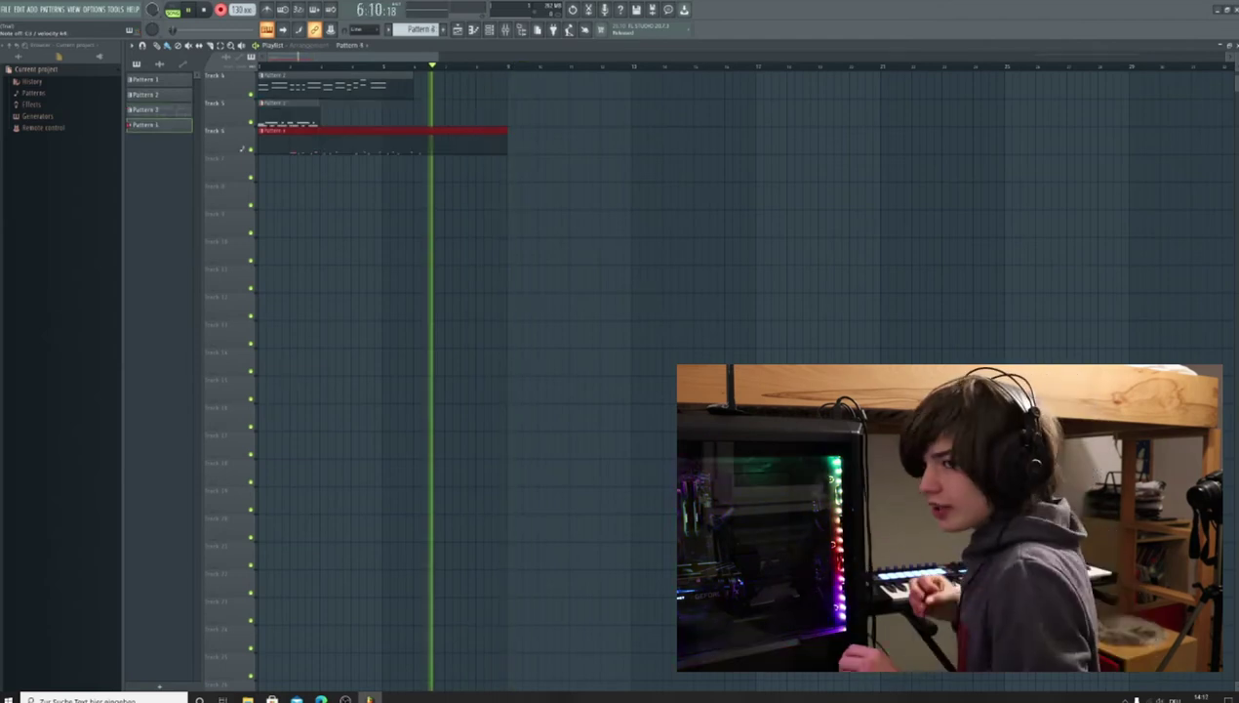
key(space)
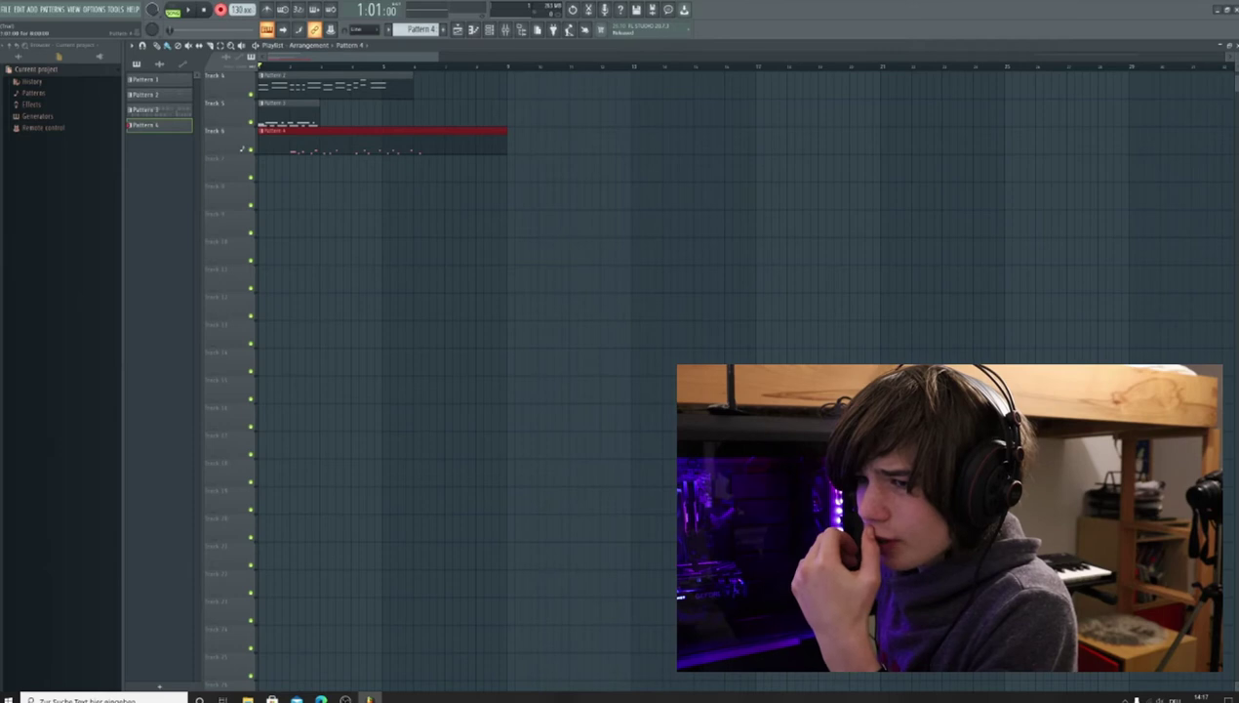
right_click(382, 143)
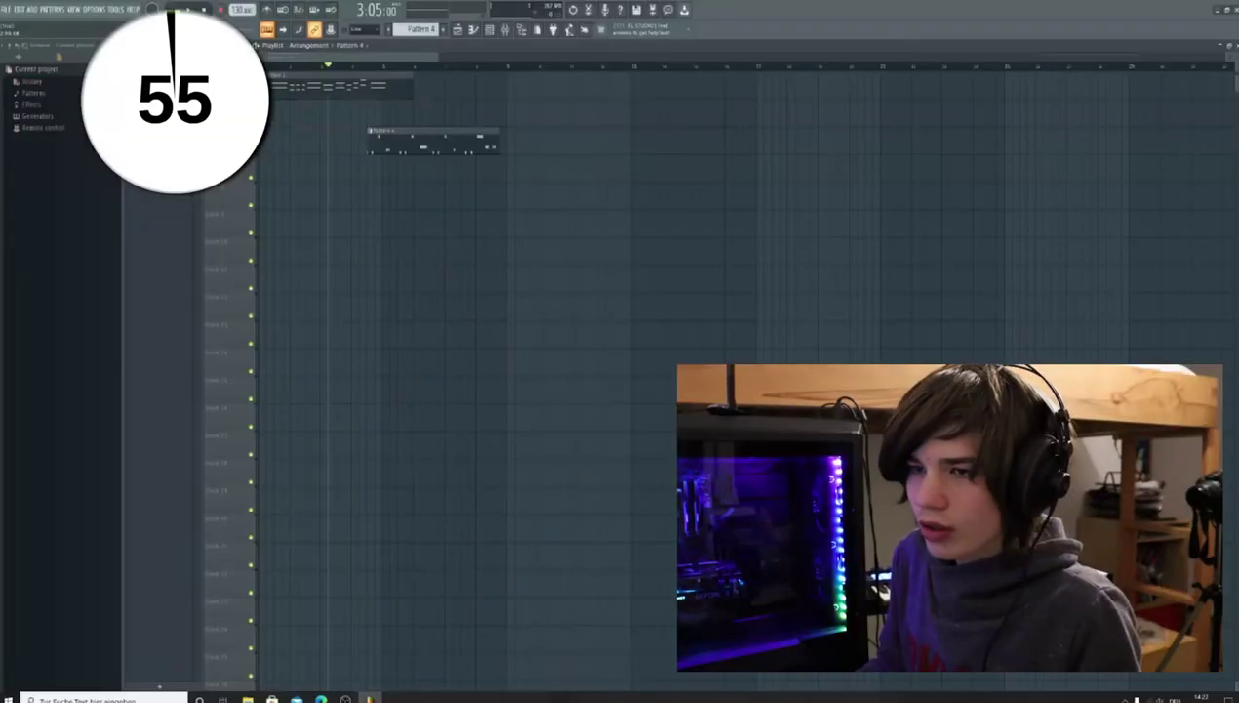
Step: Place a Pattern 3 clip at the start of Track 2, below the melody clip, and play the arrangement from the beginning
click(277, 113)
right_click(277, 112)
click(277, 112)
key(space)
key(space)
drag(274, 112, 335, 112)
click(266, 66)
key(space)
key(space)
Step: Add a second Pattern 3 clip on Track 2, shift it flush against the first one and play the result
click(327, 112)
key(space)
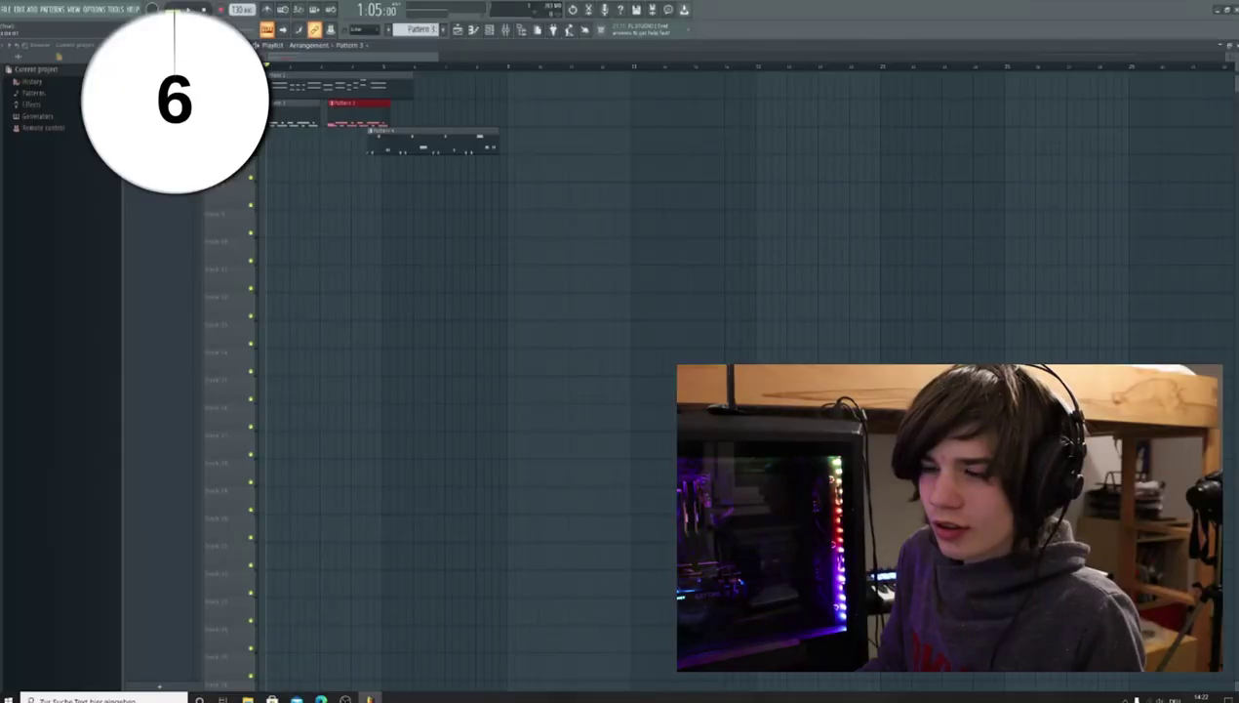
drag(378, 113, 370, 113)
key(space)
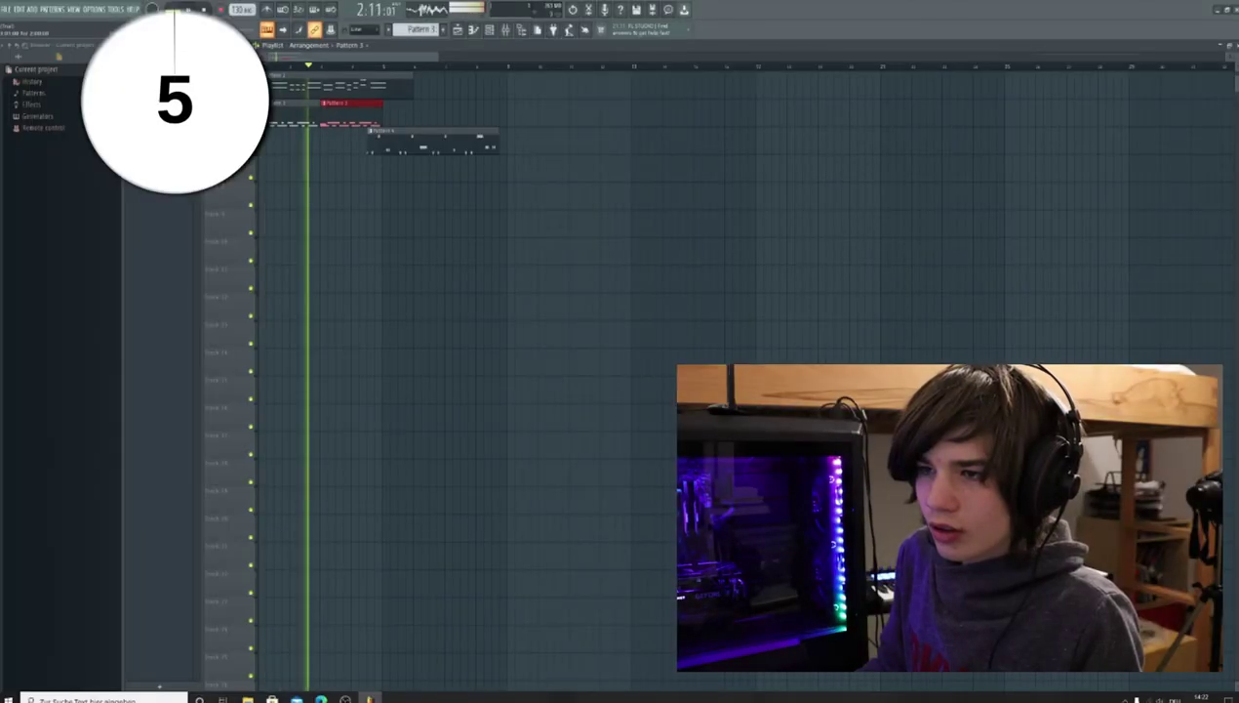
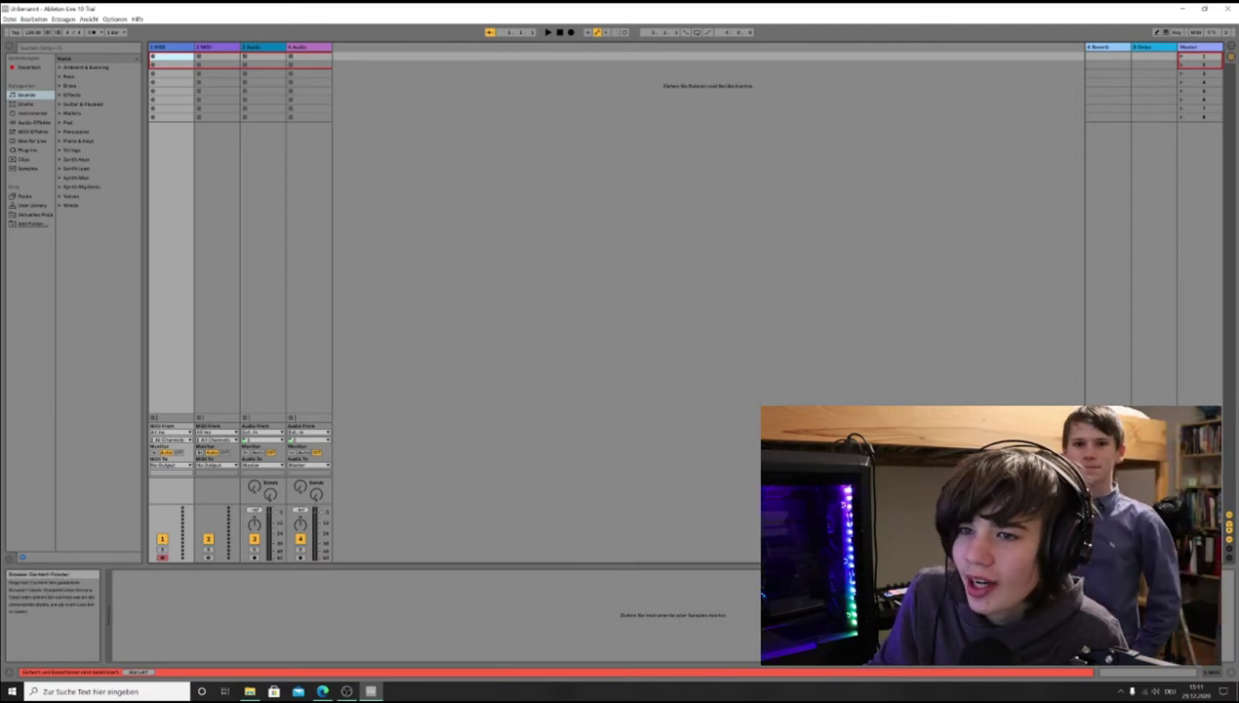
Step: Switch to Ableton Live 10 and load the Analog instrument onto the first MIDI track, bringing up its oscillator settings
click(25, 103)
click(32, 113)
click(82, 113)
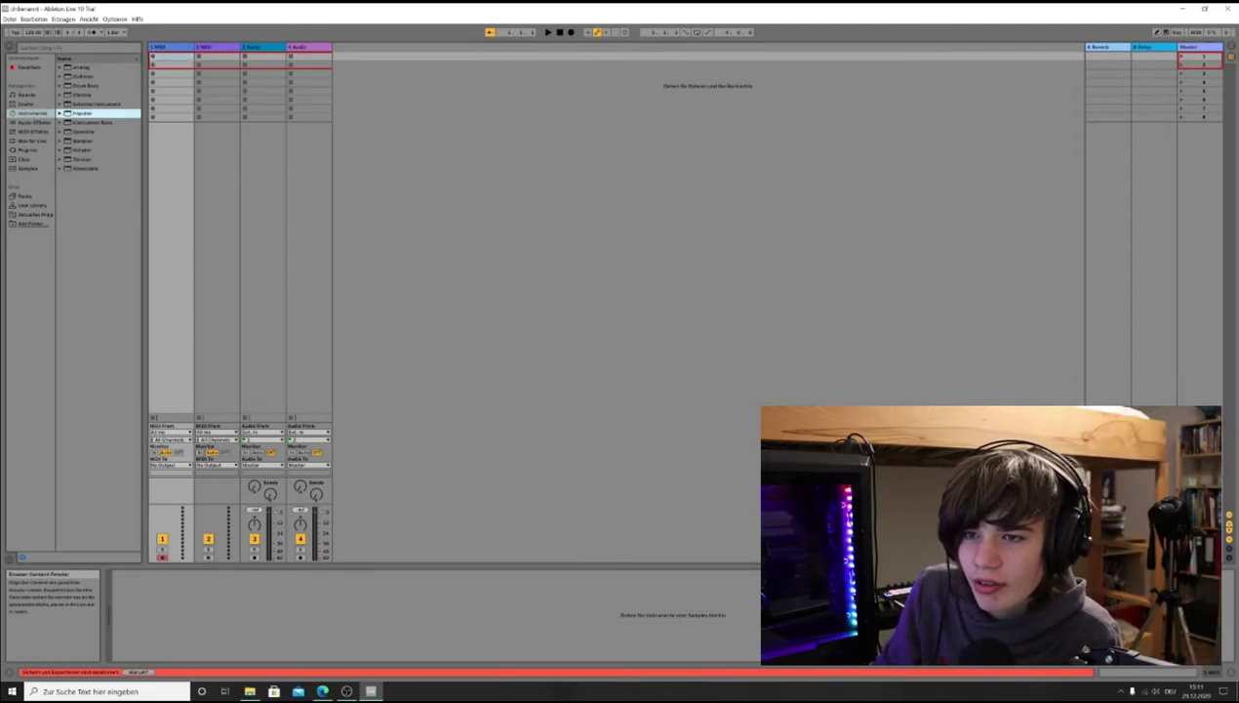
click(82, 67)
double_click(82, 68)
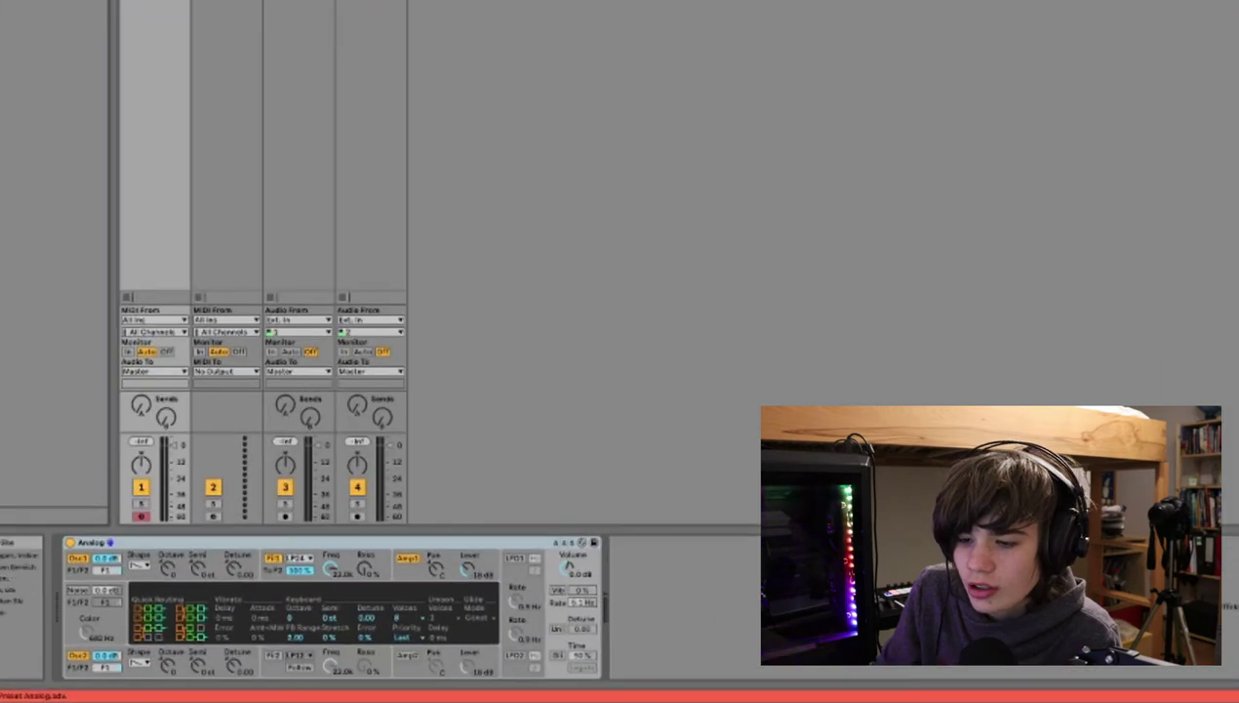
click(293, 542)
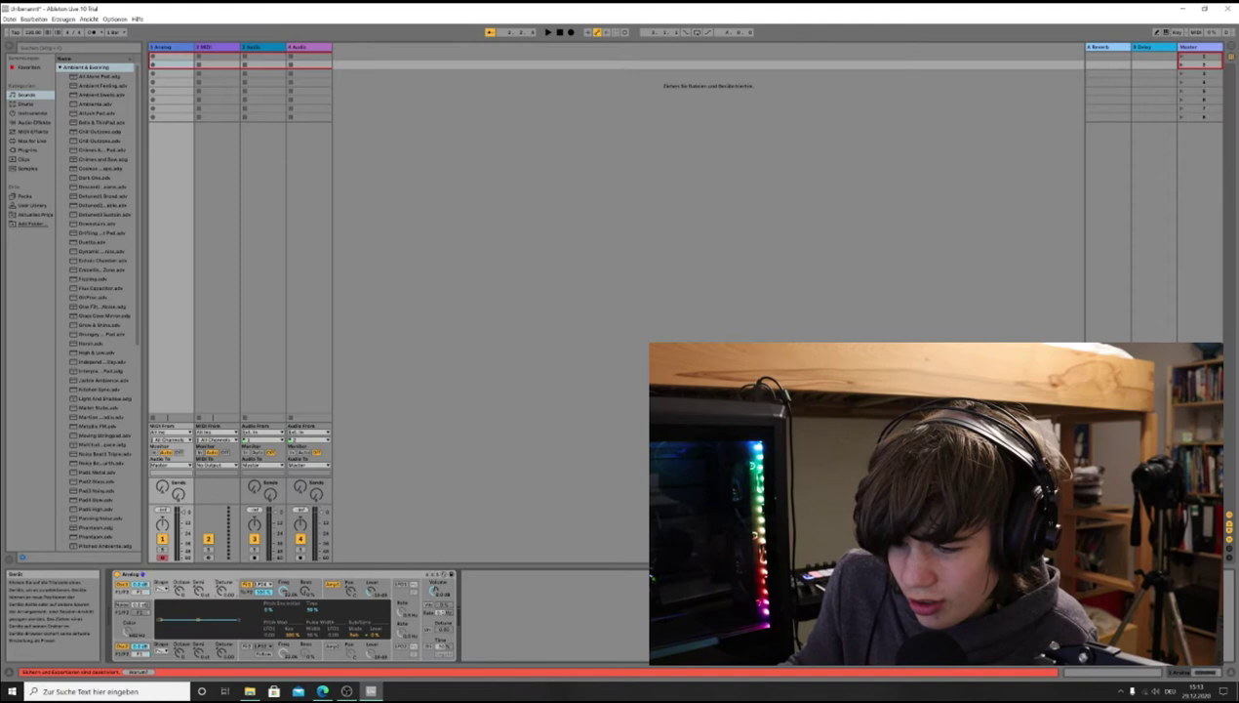
click(403, 613)
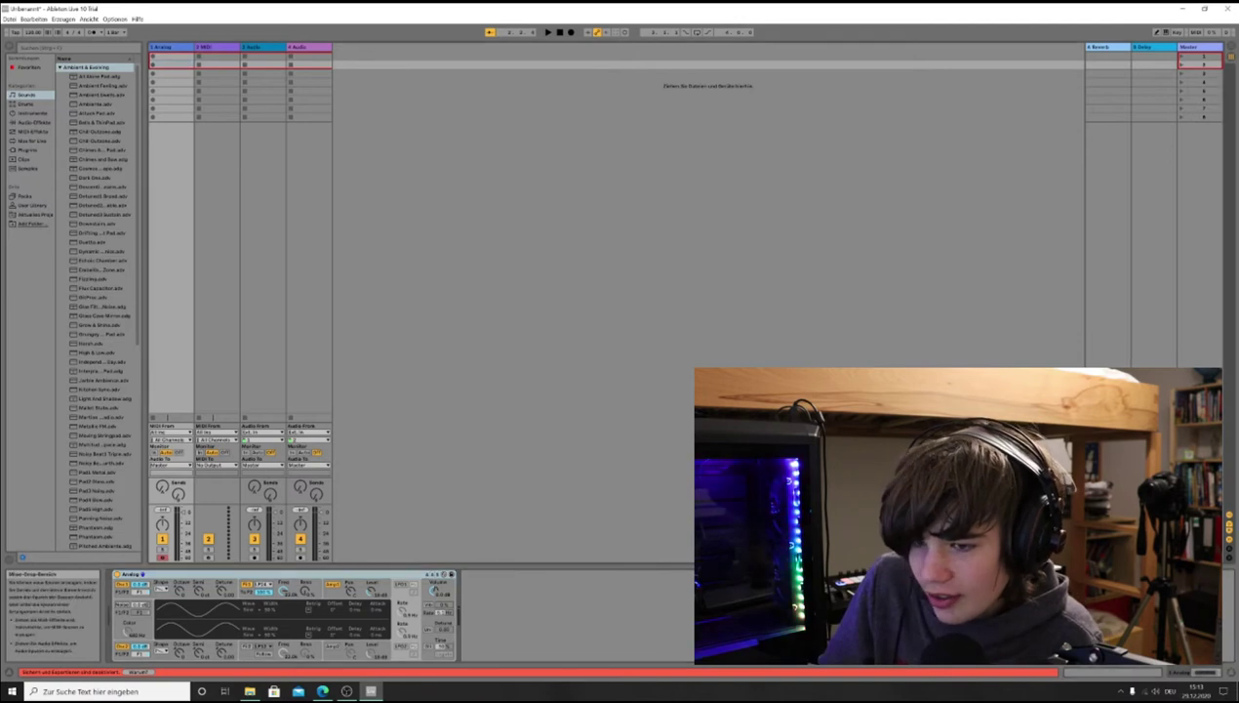
Step: Load the Chill Outzone.adv preset from the Ambient & Evolving sounds onto the first and second MIDI tracks
double_click(100, 141)
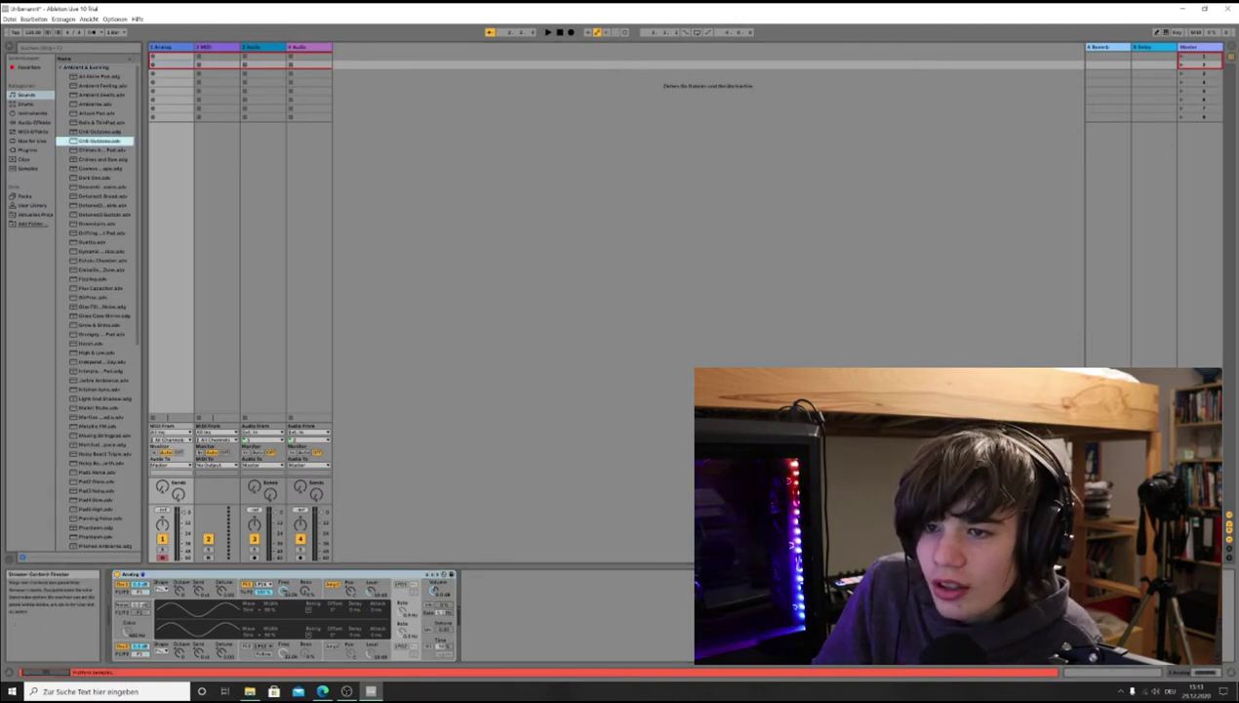
drag(99, 141, 217, 195)
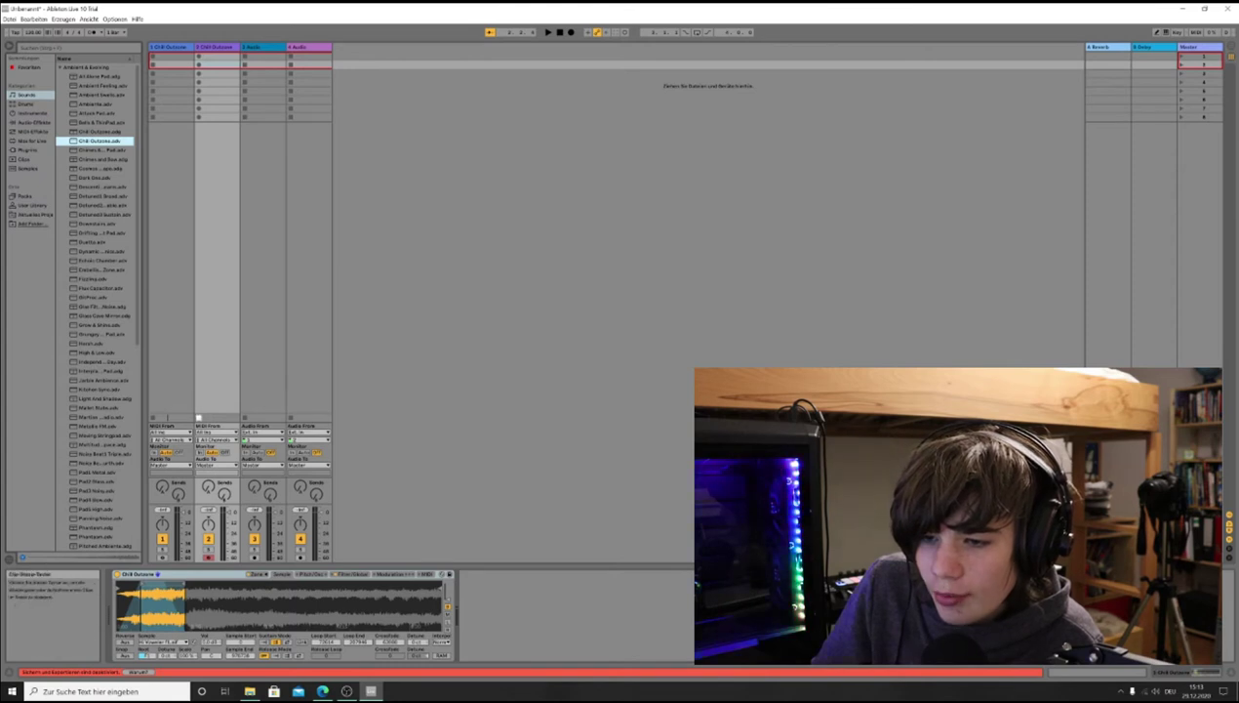
scroll(103, 293, down, 10)
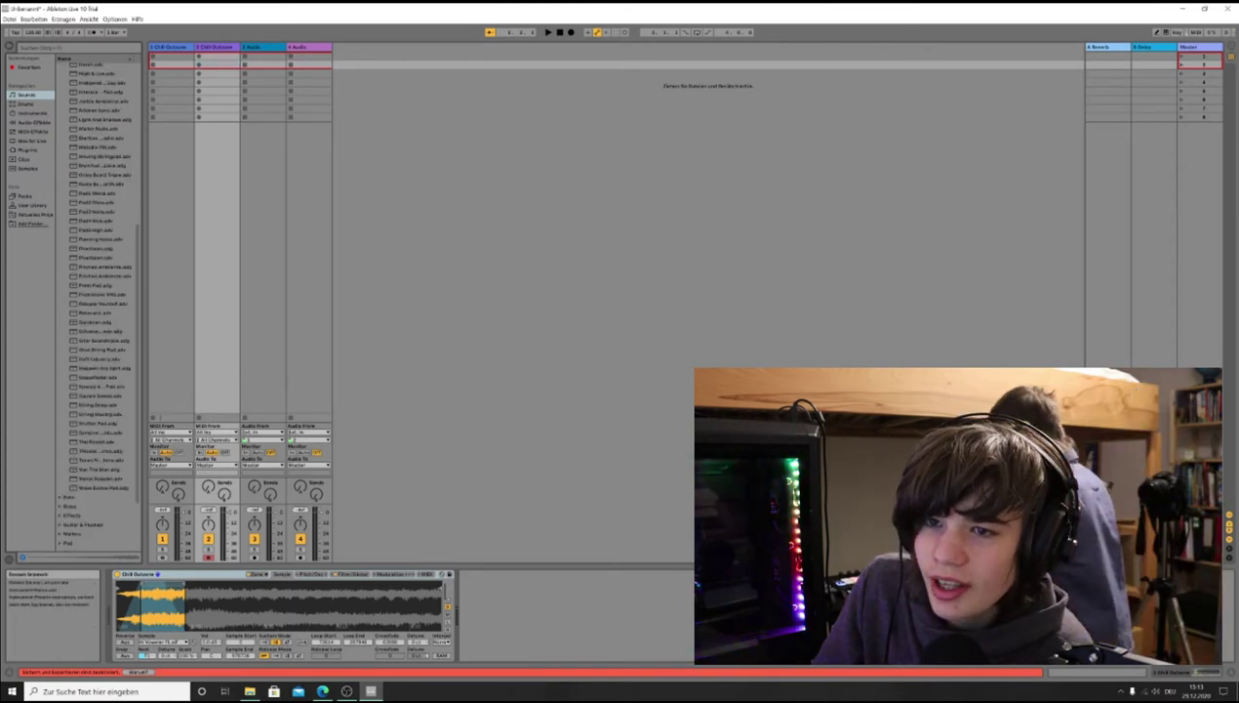
Step: Load the A-Conga Hi Muted 1.aif sample onto the second MIDI track and preview another sample from the list
click(24, 159)
click(28, 168)
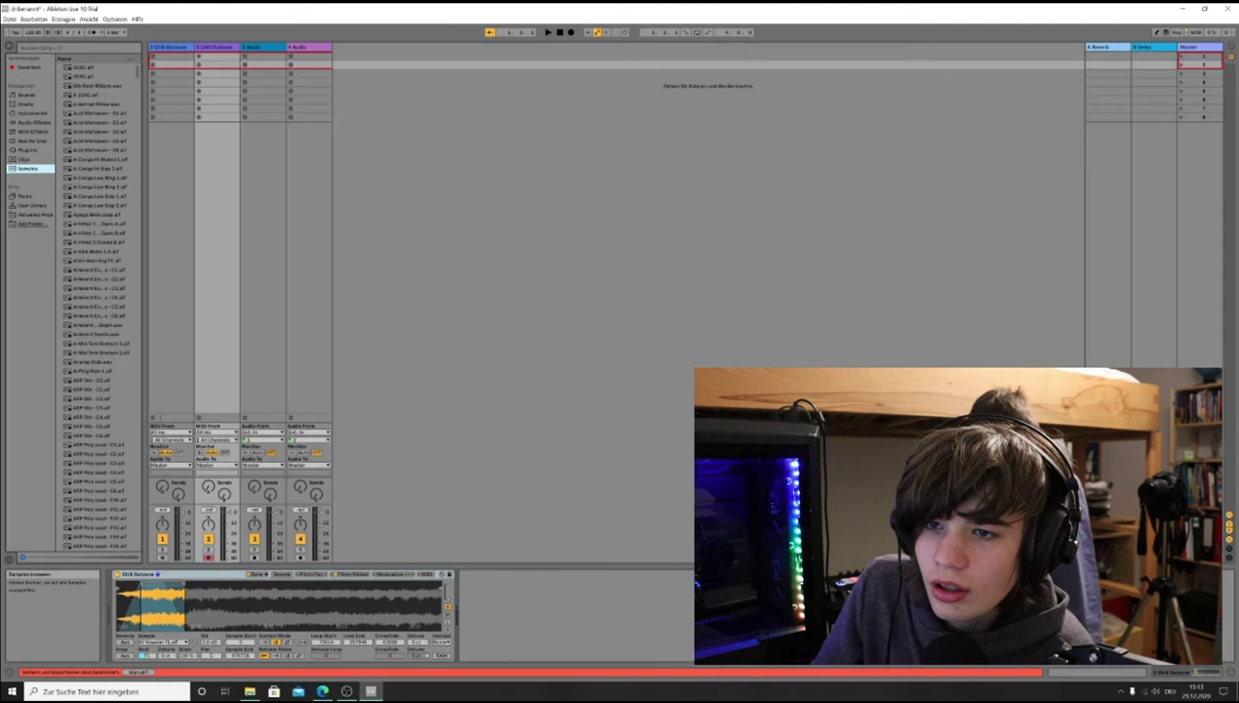
click(99, 159)
key(Return)
click(98, 141)
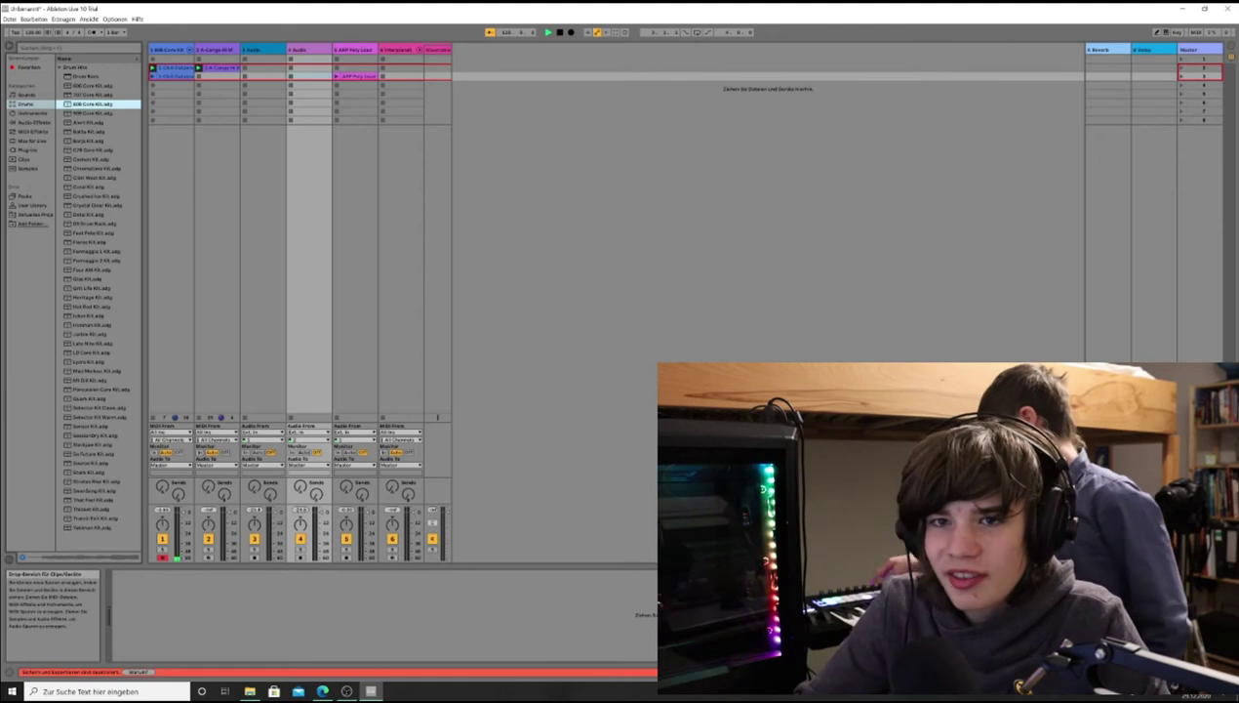
Step: Replace the instrument on the second MIDI track with the 707 Core Kit drum rack
click(337, 67)
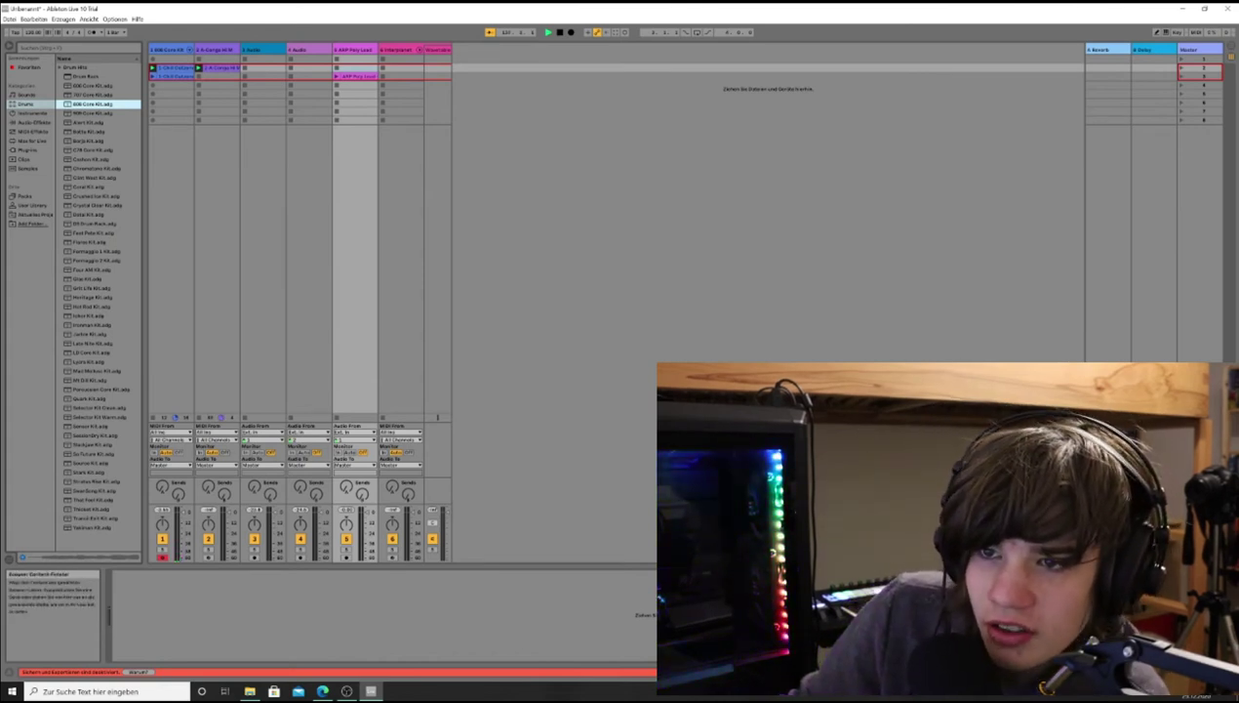
click(93, 95)
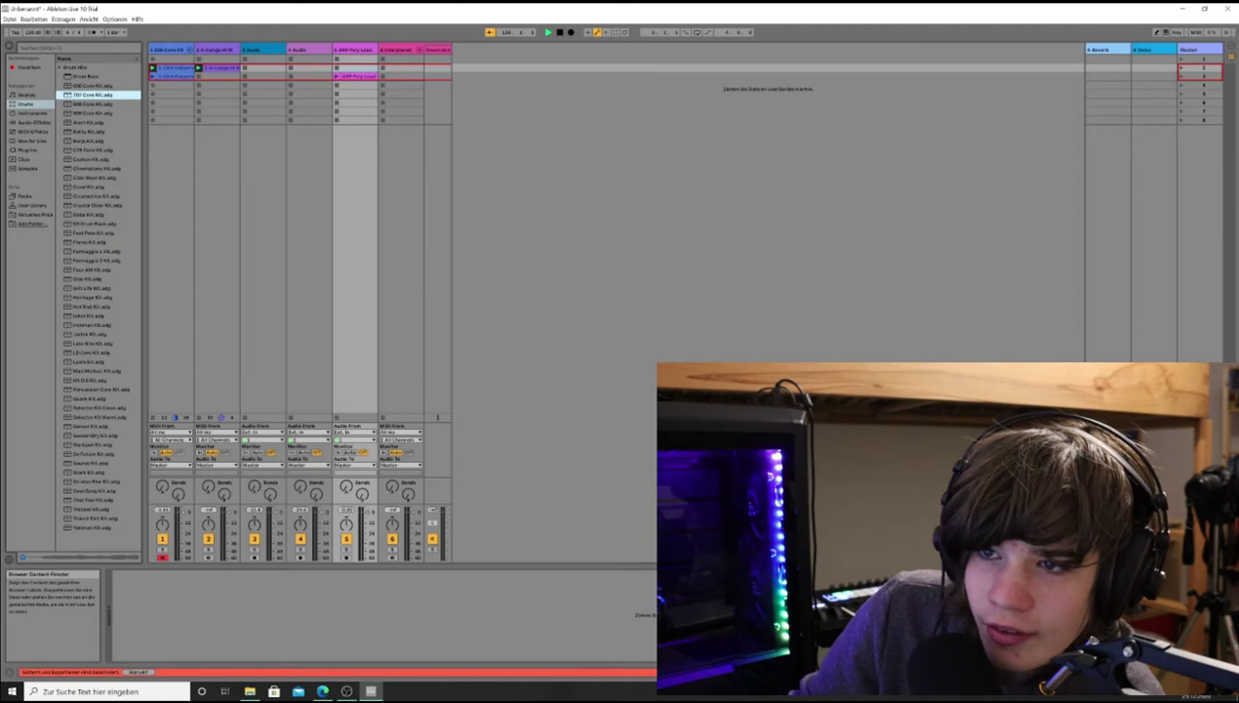
drag(94, 95, 215, 137)
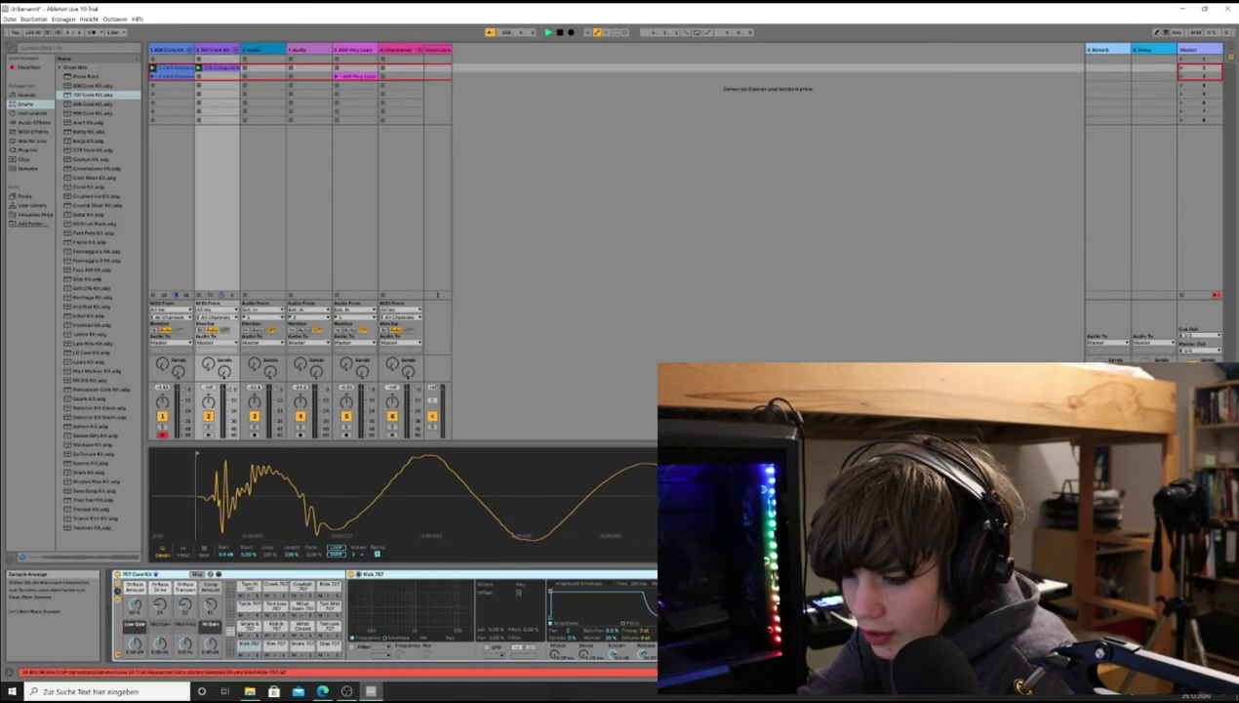
Step: Examine the Kick 707 waveform up close and show its sample in the set's list of referenced files
drag(488, 496, 213, 495)
drag(429, 496, 390, 496)
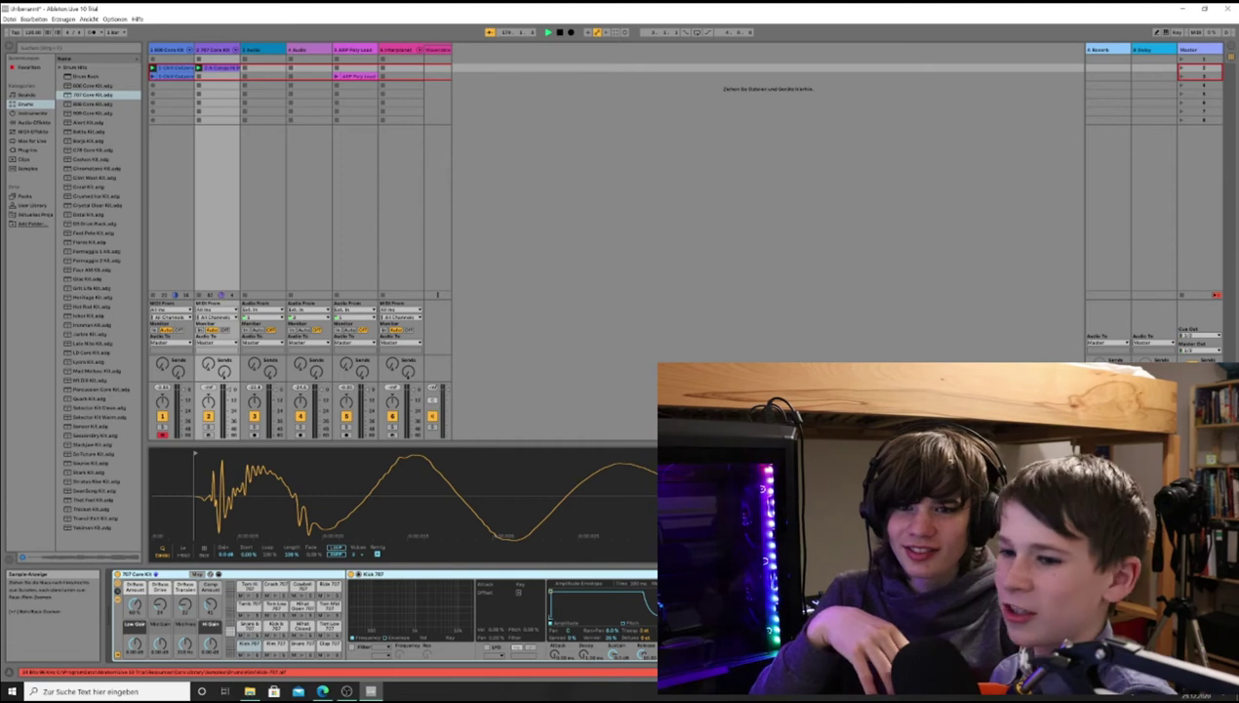
drag(400, 478, 390, 527)
drag(567, 495, 527, 503)
right_click(541, 460)
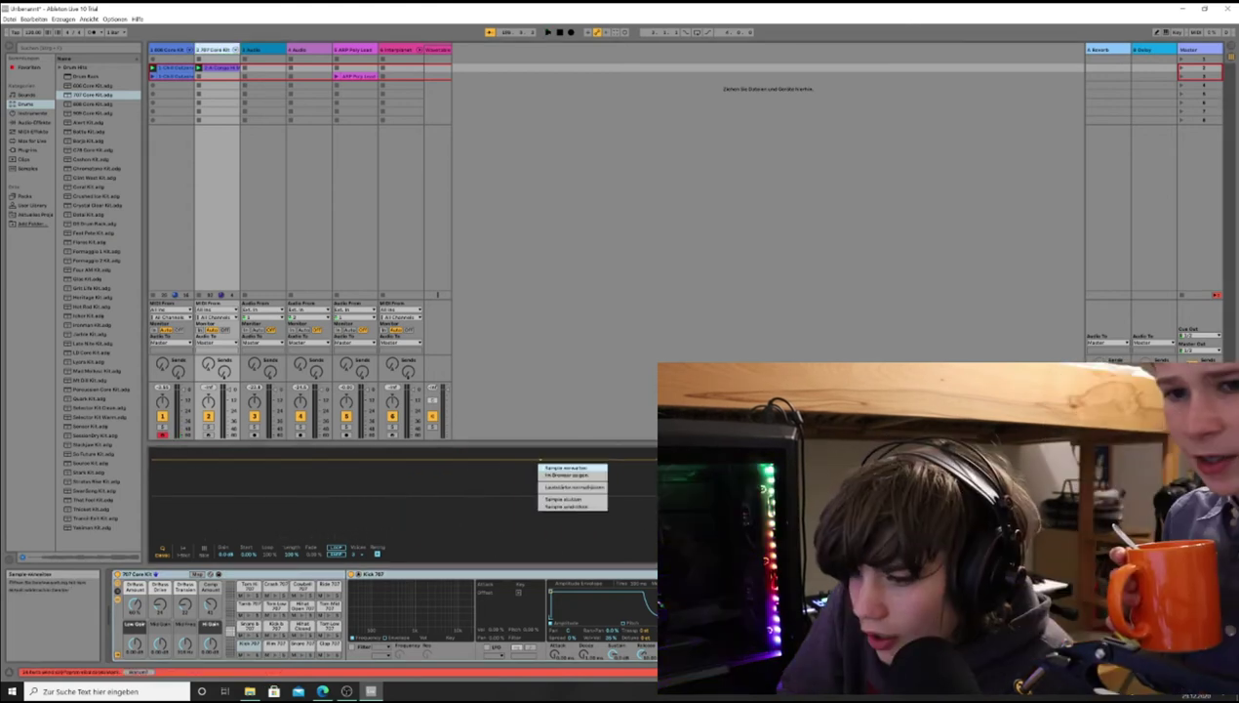
click(569, 475)
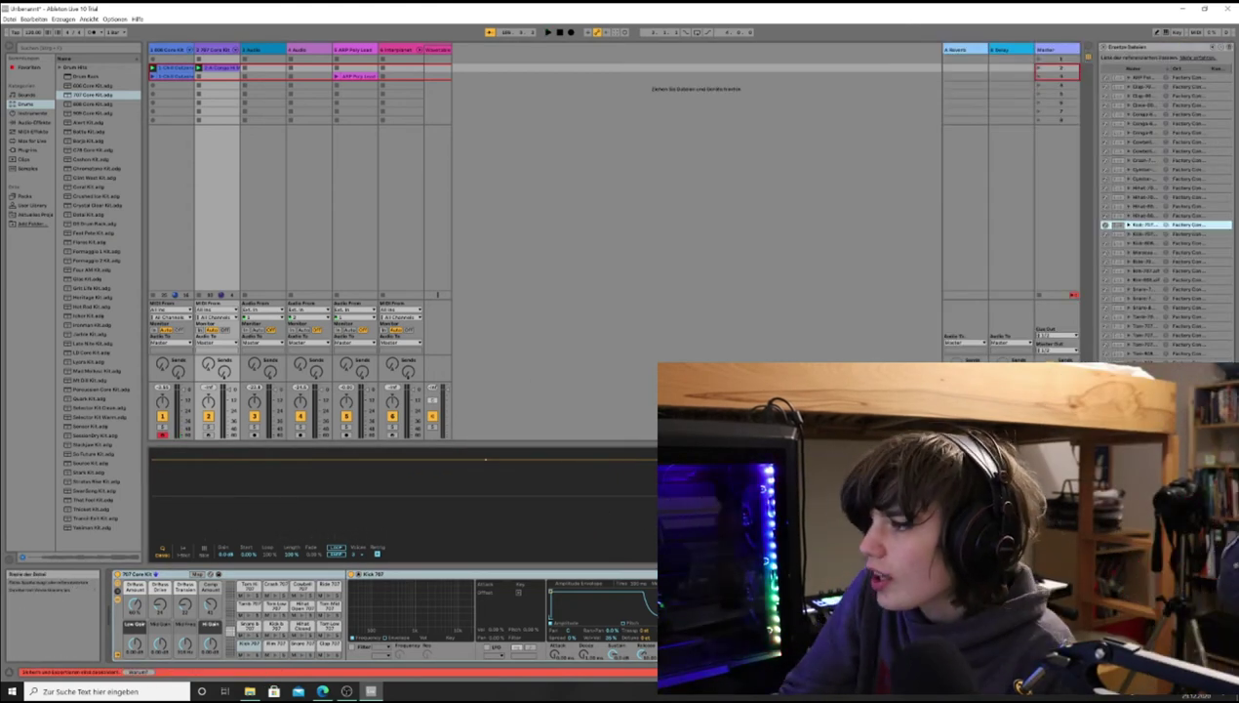
Step: Expand the hi-hat, conga and clap entries among the referenced files and load a sample from the packs onto the second track
click(1145, 197)
click(1130, 197)
click(1144, 133)
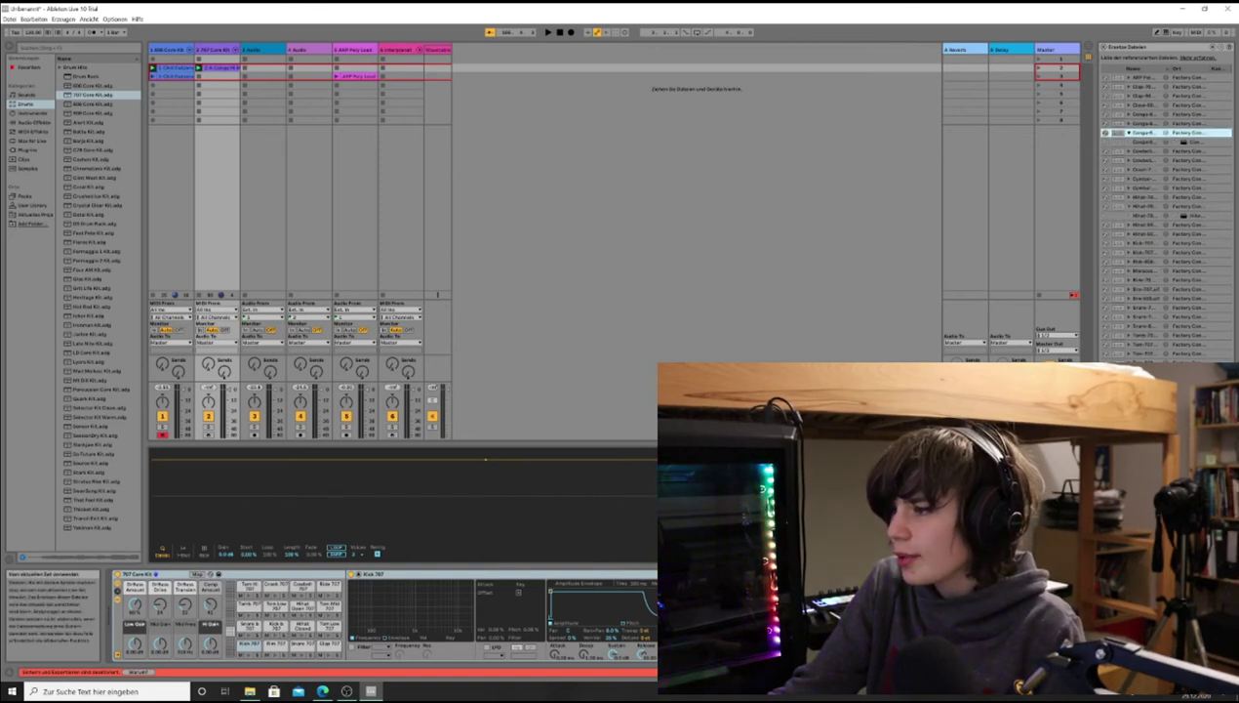
click(1145, 96)
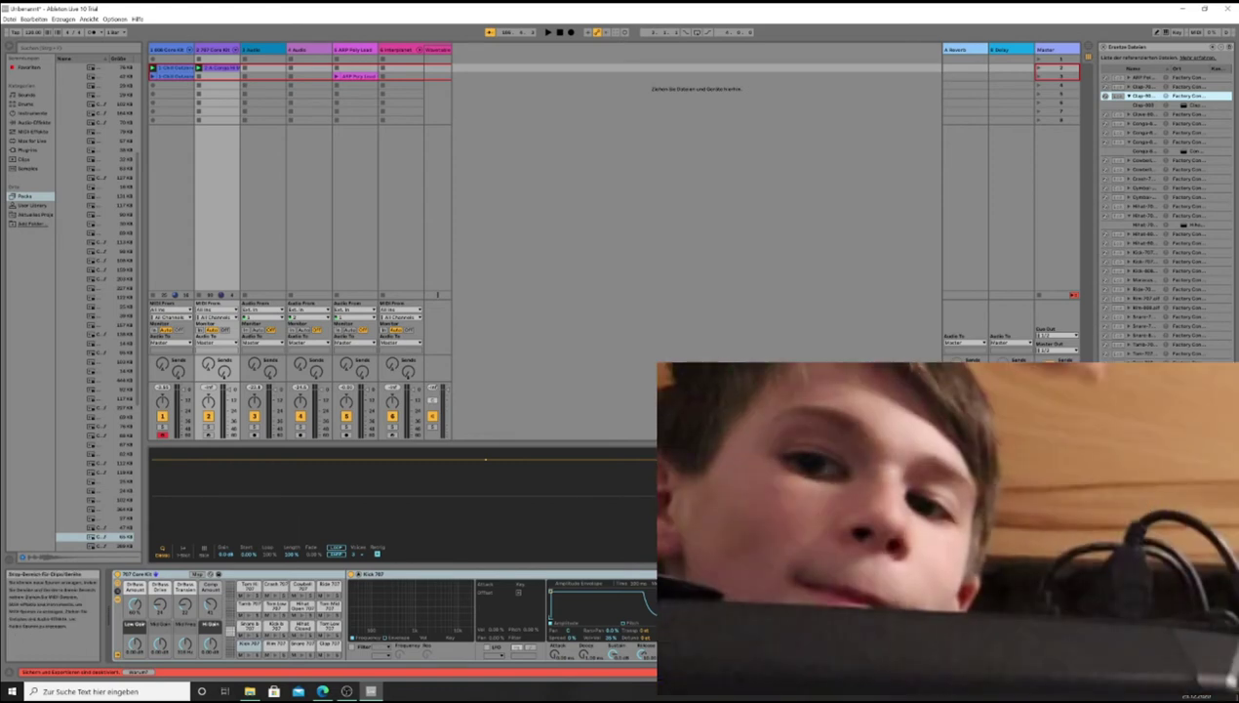
double_click(95, 132)
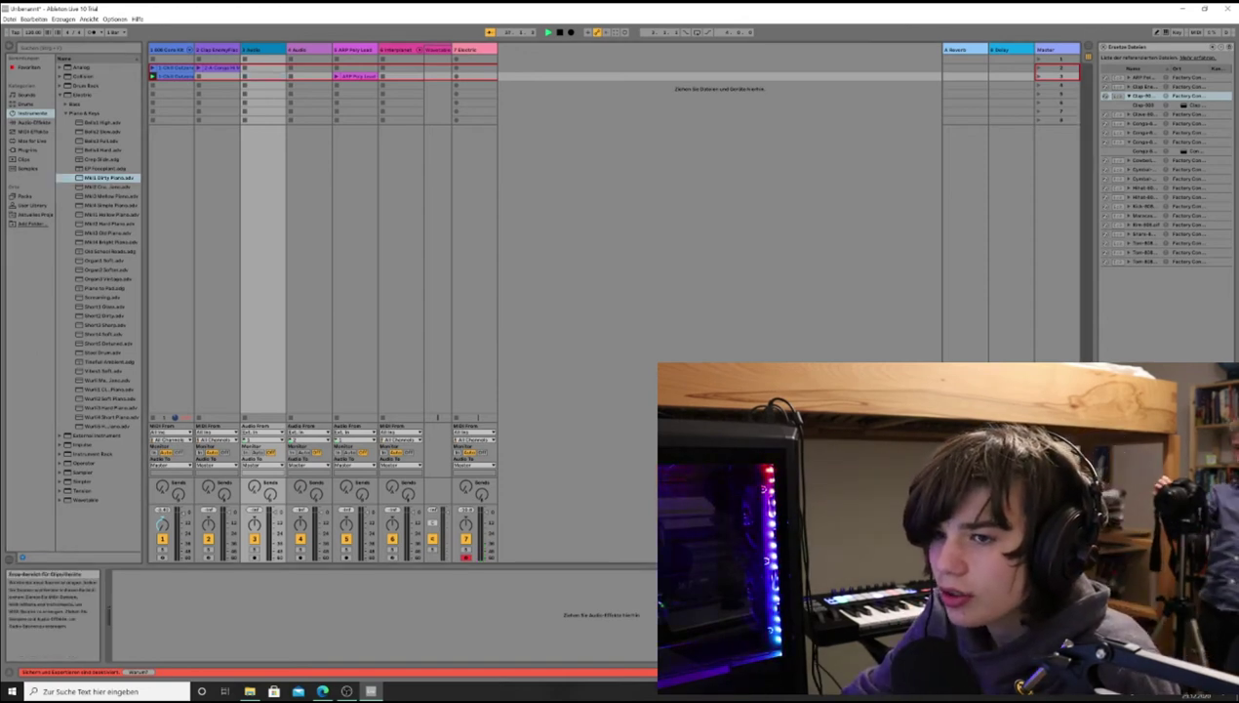
Step: Inspect the device chains of the first and second tracks and switch to the Arrangement View
click(168, 49)
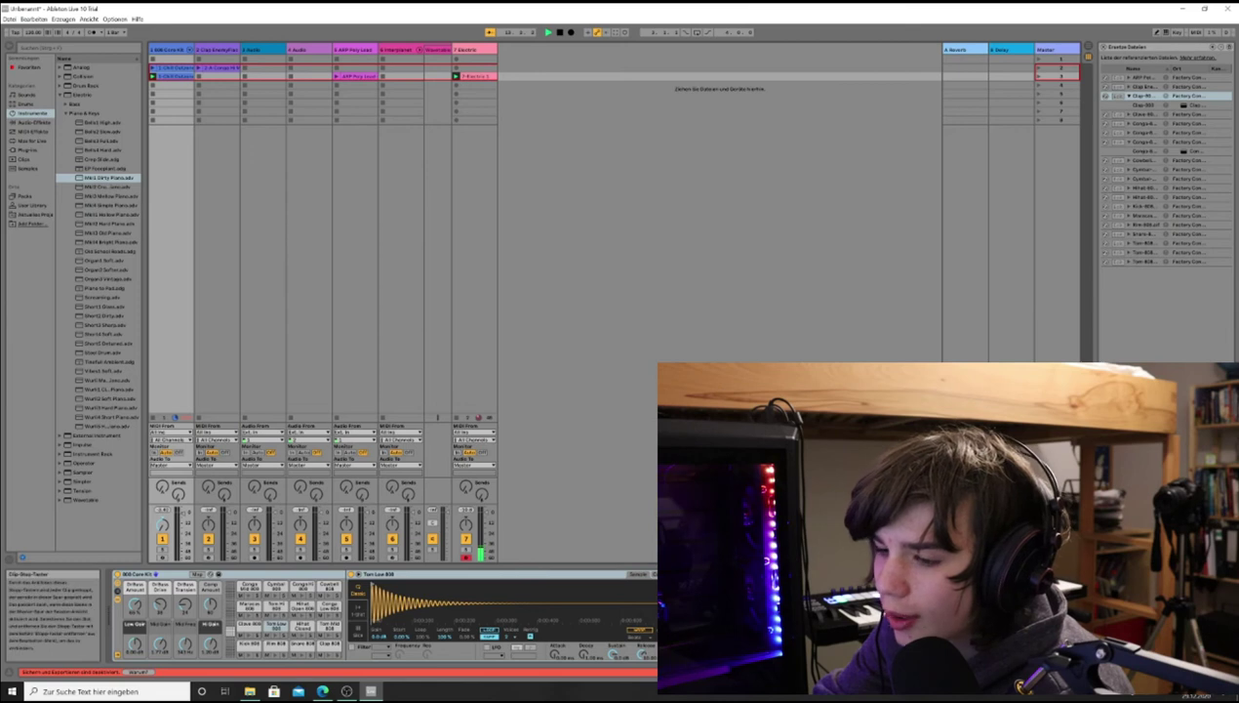
right_click(206, 67)
click(207, 49)
right_click(208, 46)
click(547, 127)
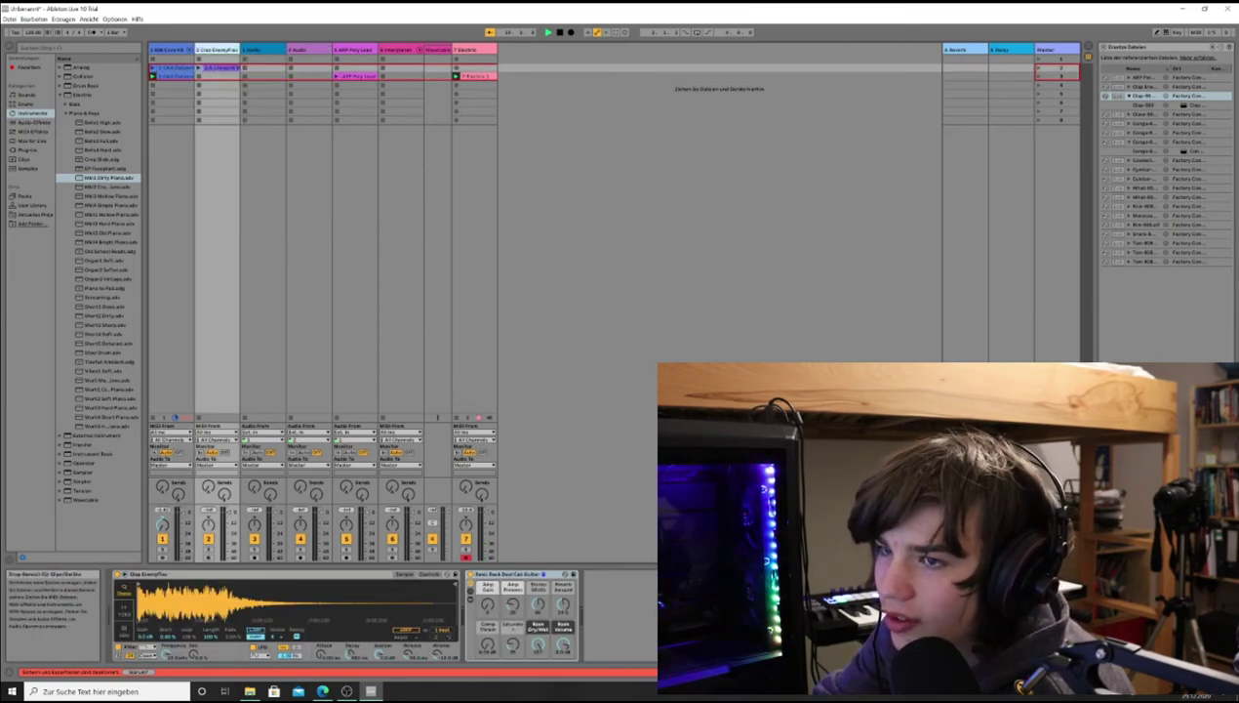
right_click(260, 48)
click(429, 127)
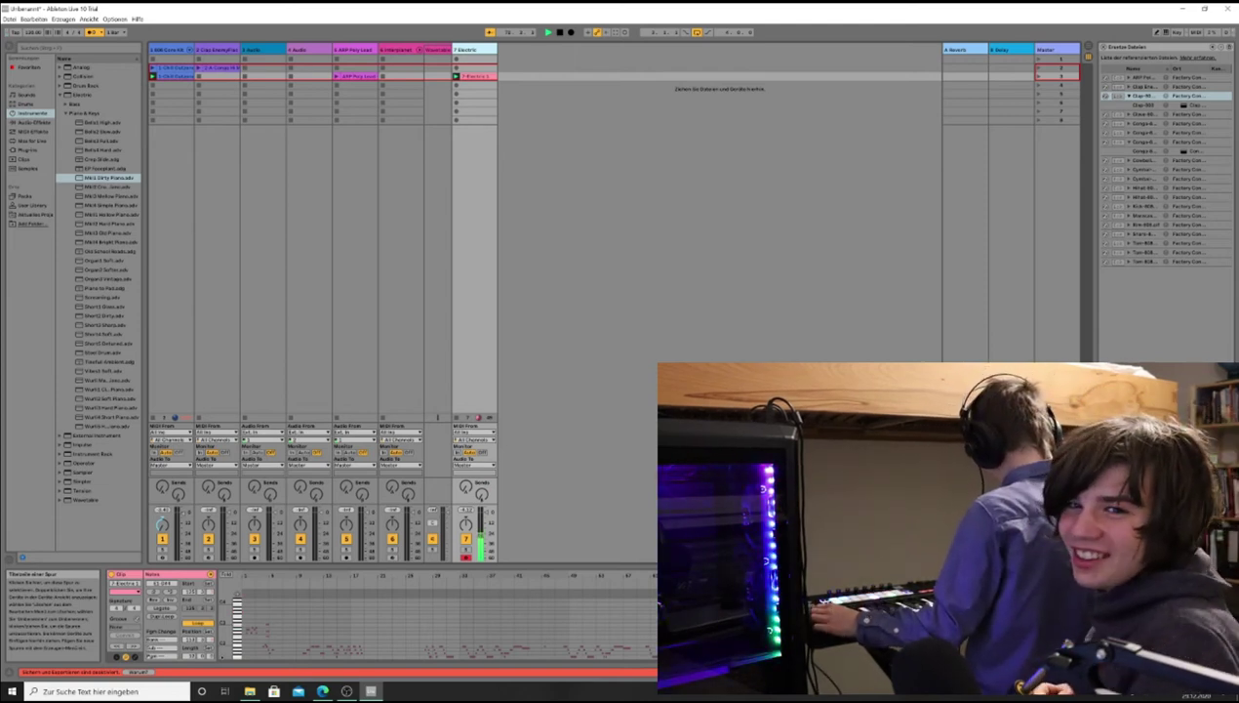
key(Tab)
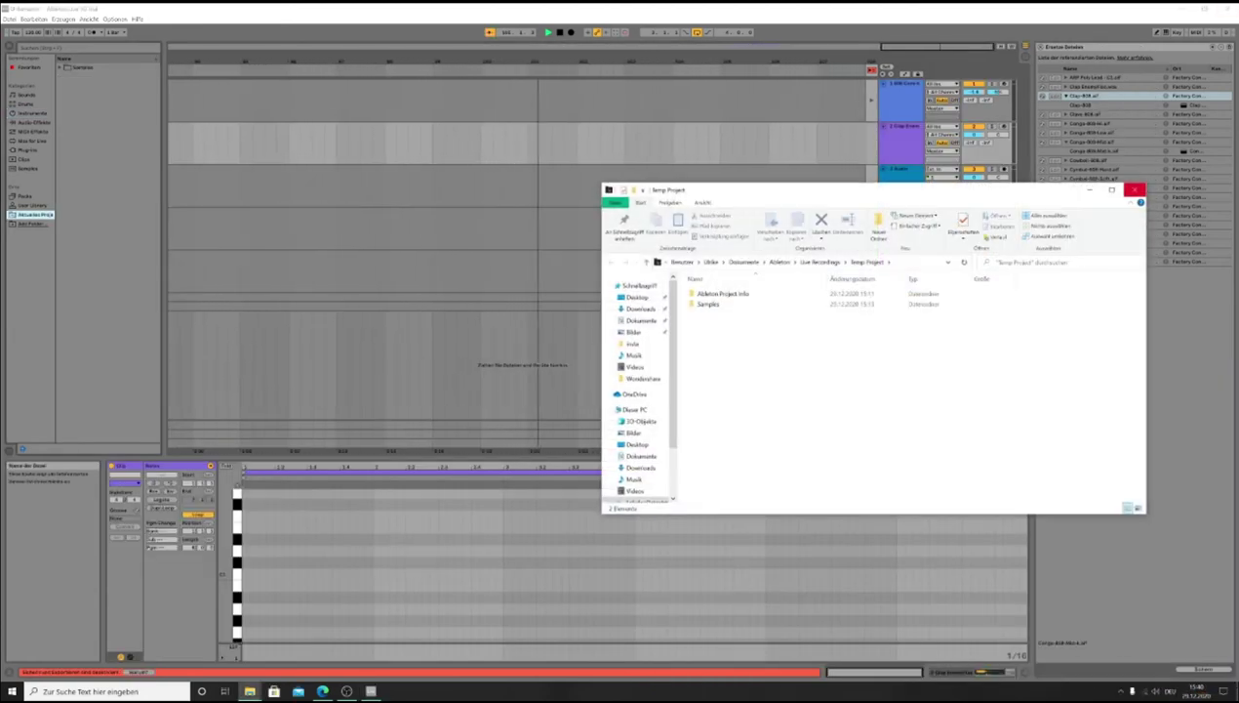
Step: Close the Temp Project folder window and quit Live, discarding the unsaved changes
click(1134, 189)
click(1227, 9)
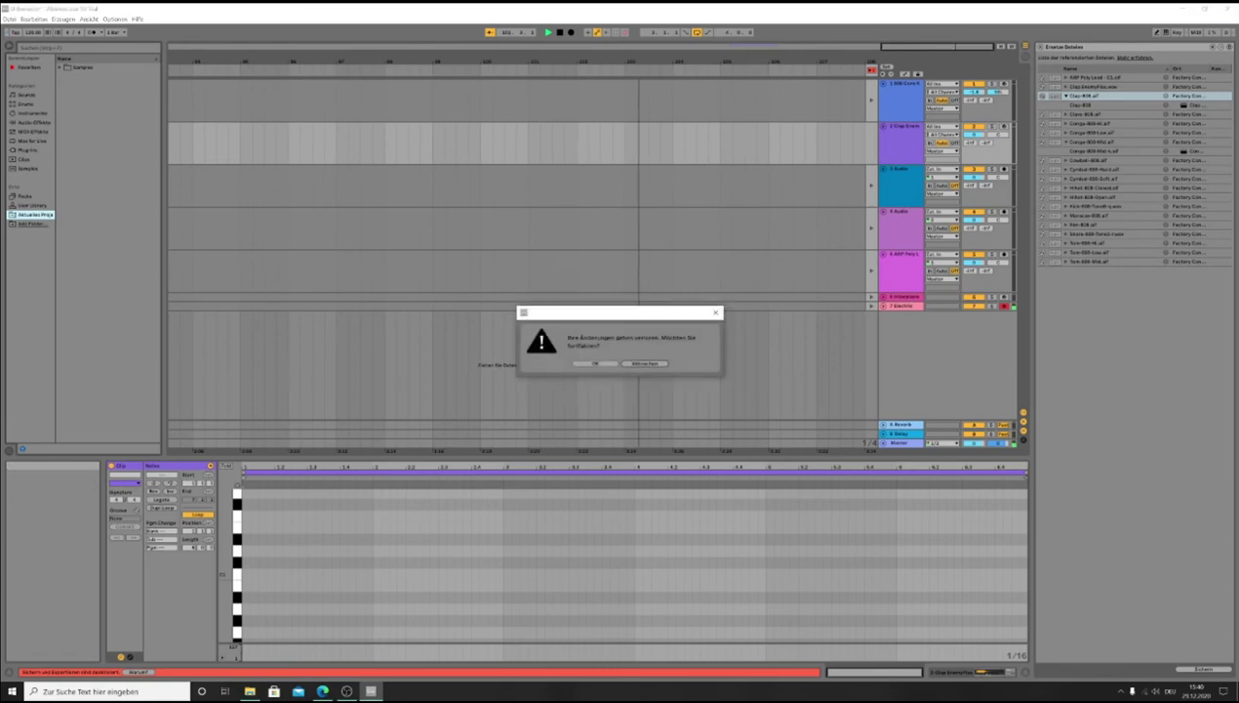
click(613, 363)
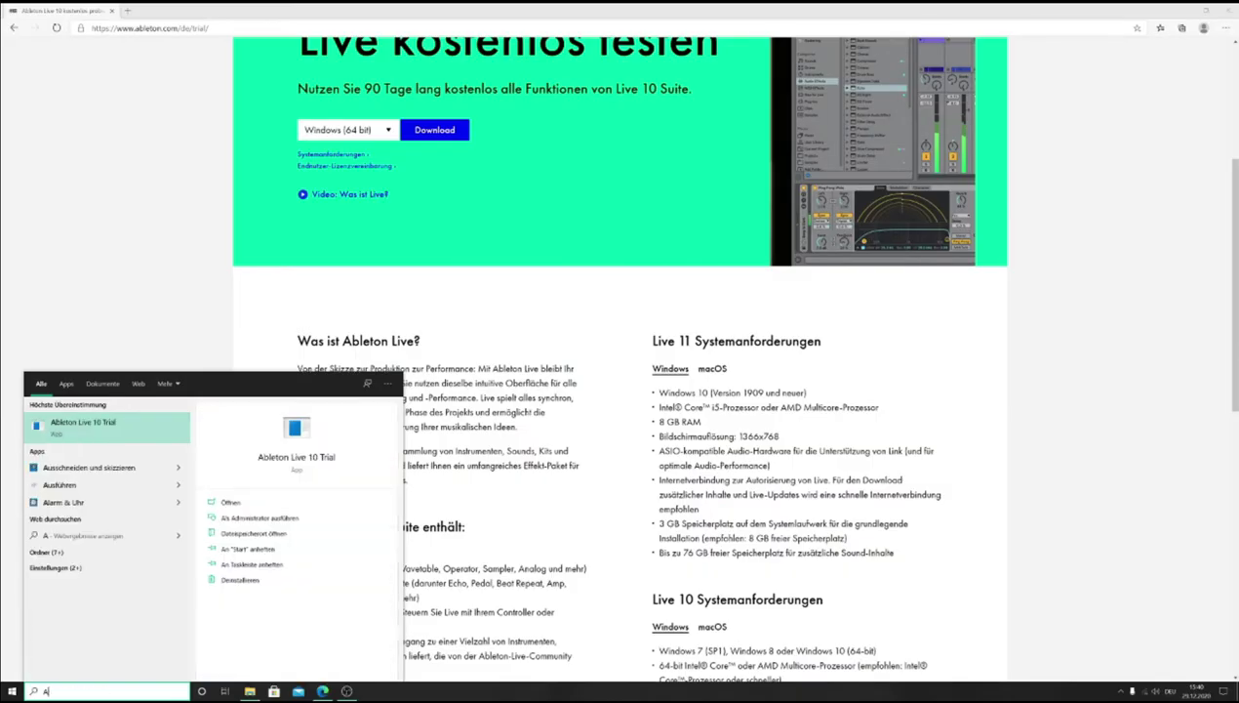
key(Escape)
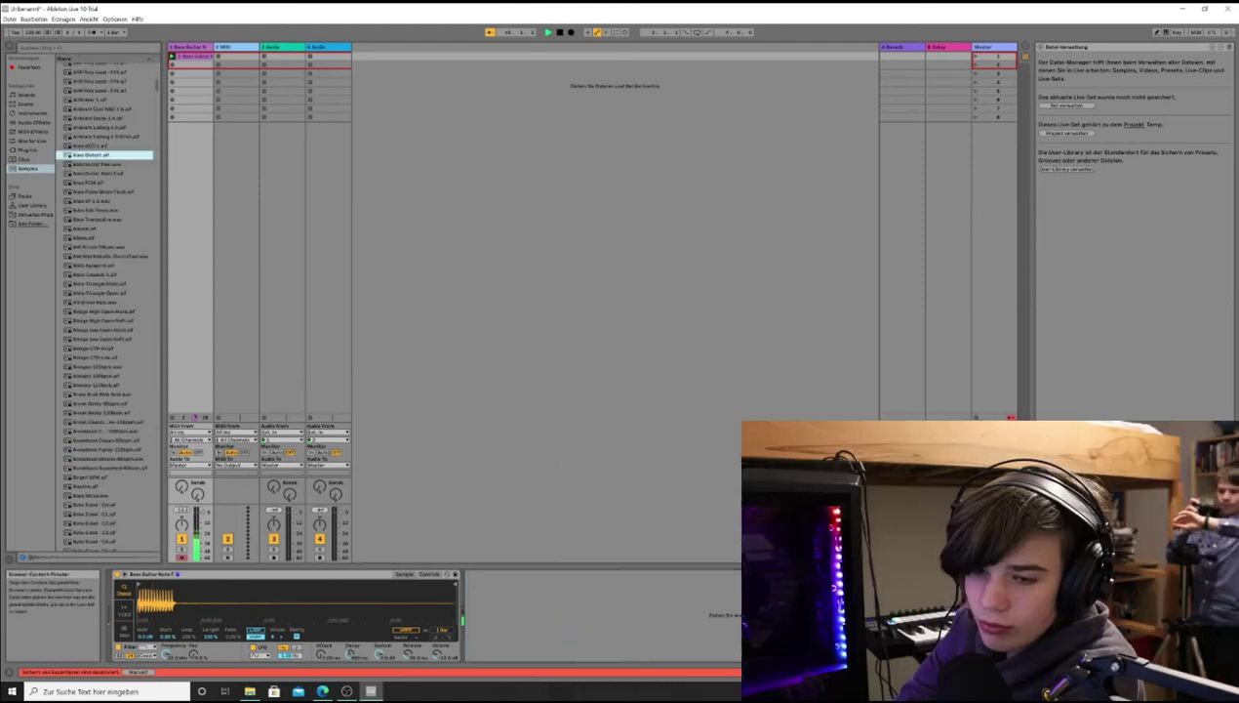
Step: Try the Byte Sized - F#3.aif and Clap Demure Synth samples as the first track's instrument in the new Live set
scroll(95, 470, down, 2)
double_click(96, 470)
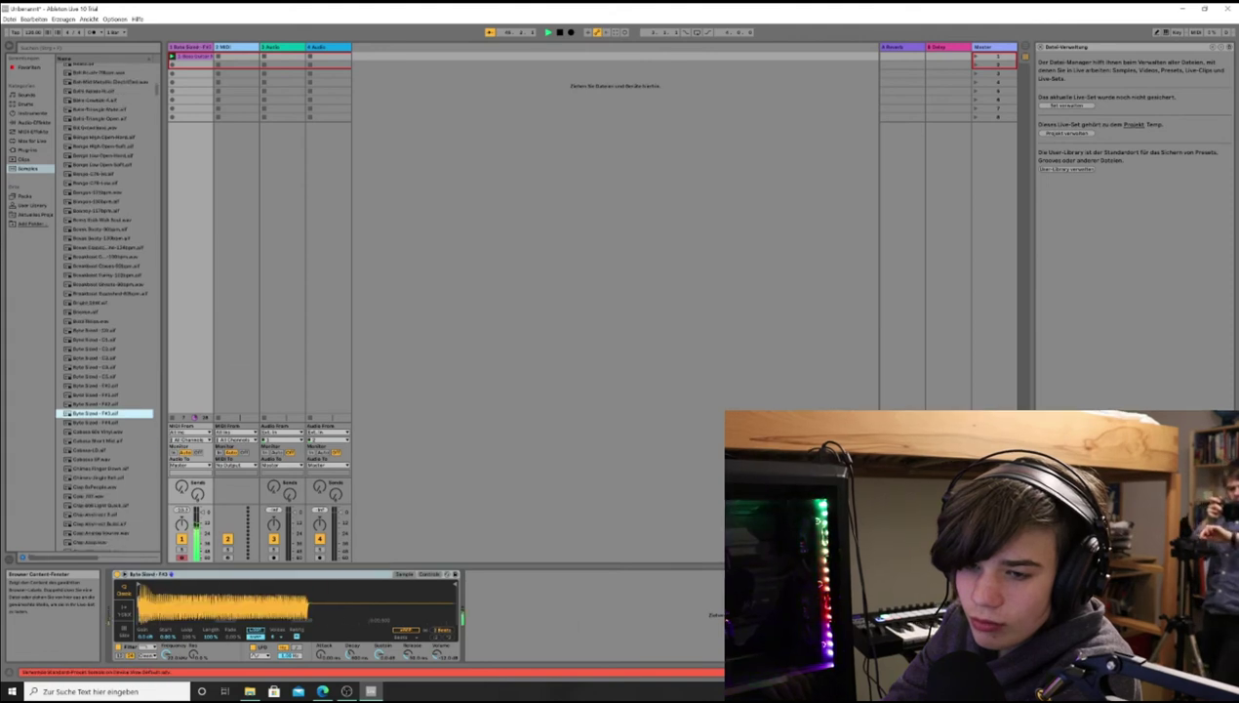
scroll(104, 292, down, 4)
scroll(104, 292, down, 1)
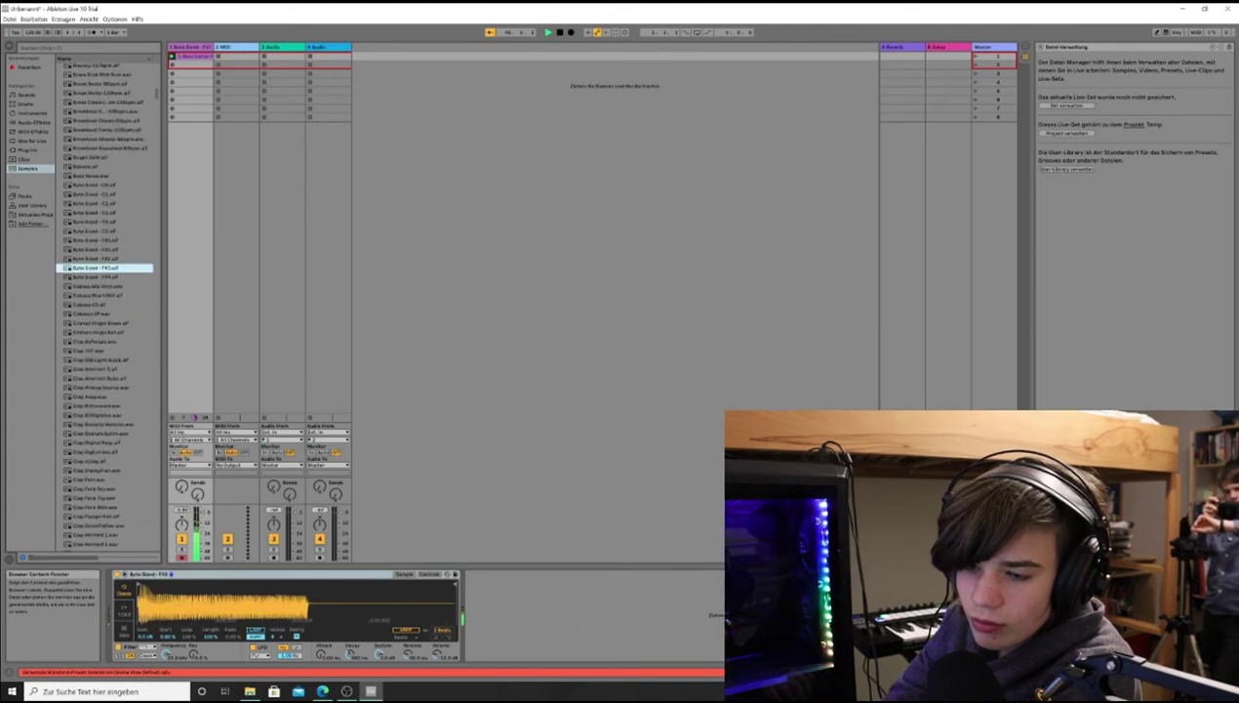
scroll(105, 293, down, 2)
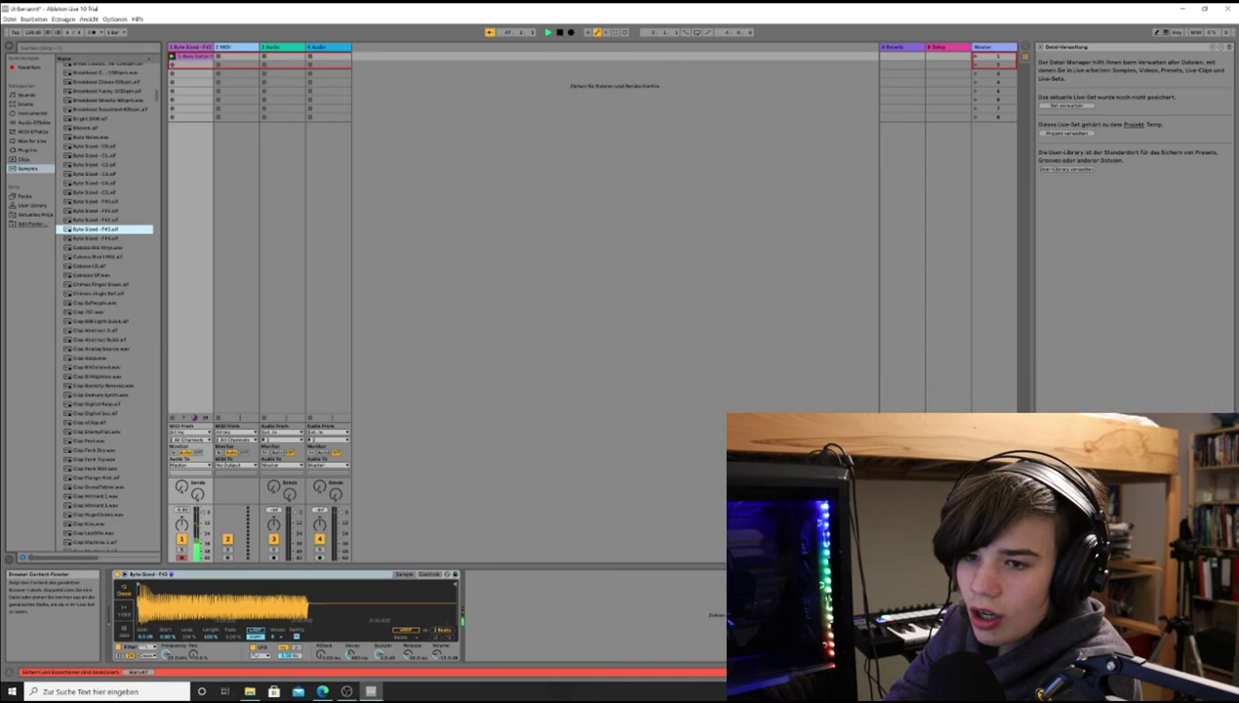
scroll(104, 292, up, 5)
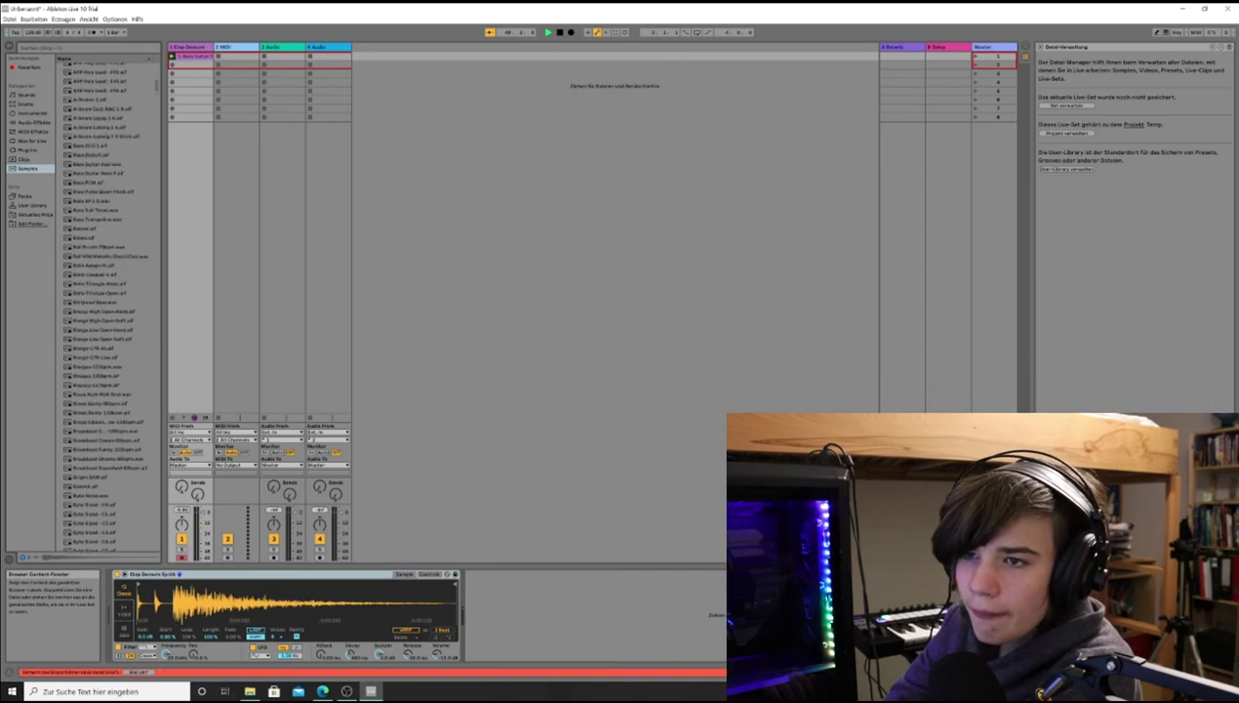
Step: Load Bass Distort.aif onto the first track and replace it with the Bass DCO sample listed just above it
scroll(105, 292, up, 3)
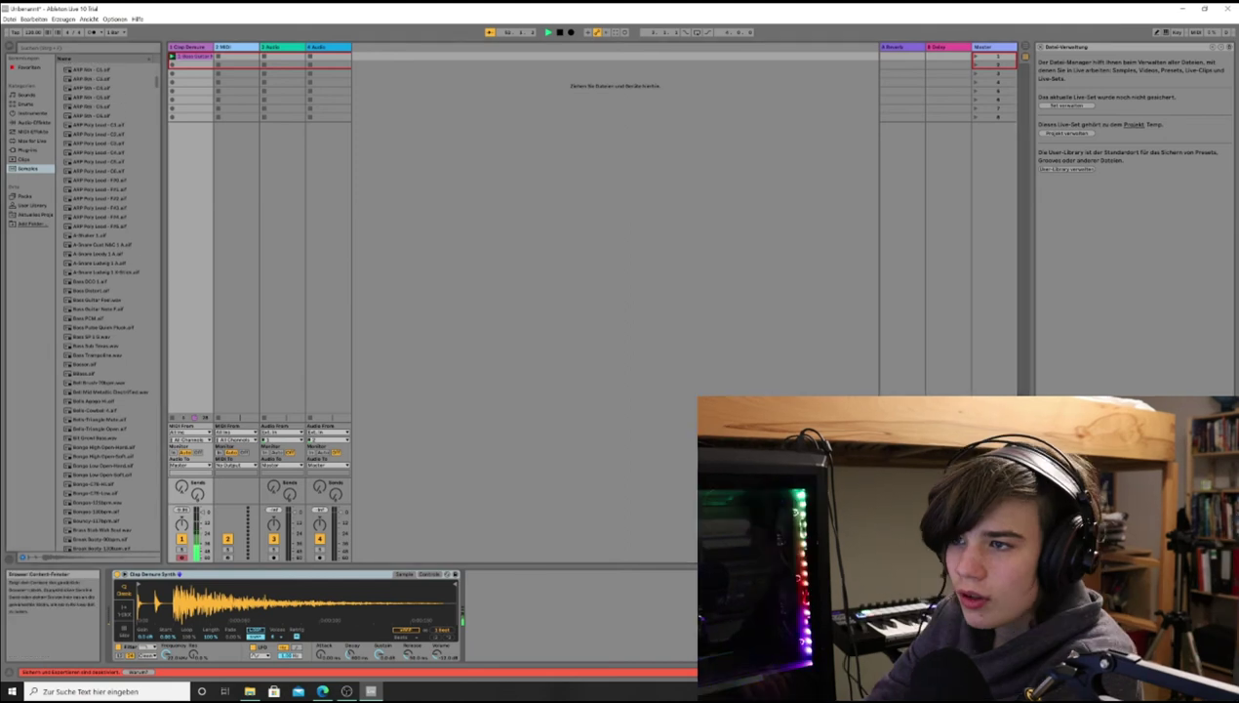
double_click(94, 291)
click(95, 281)
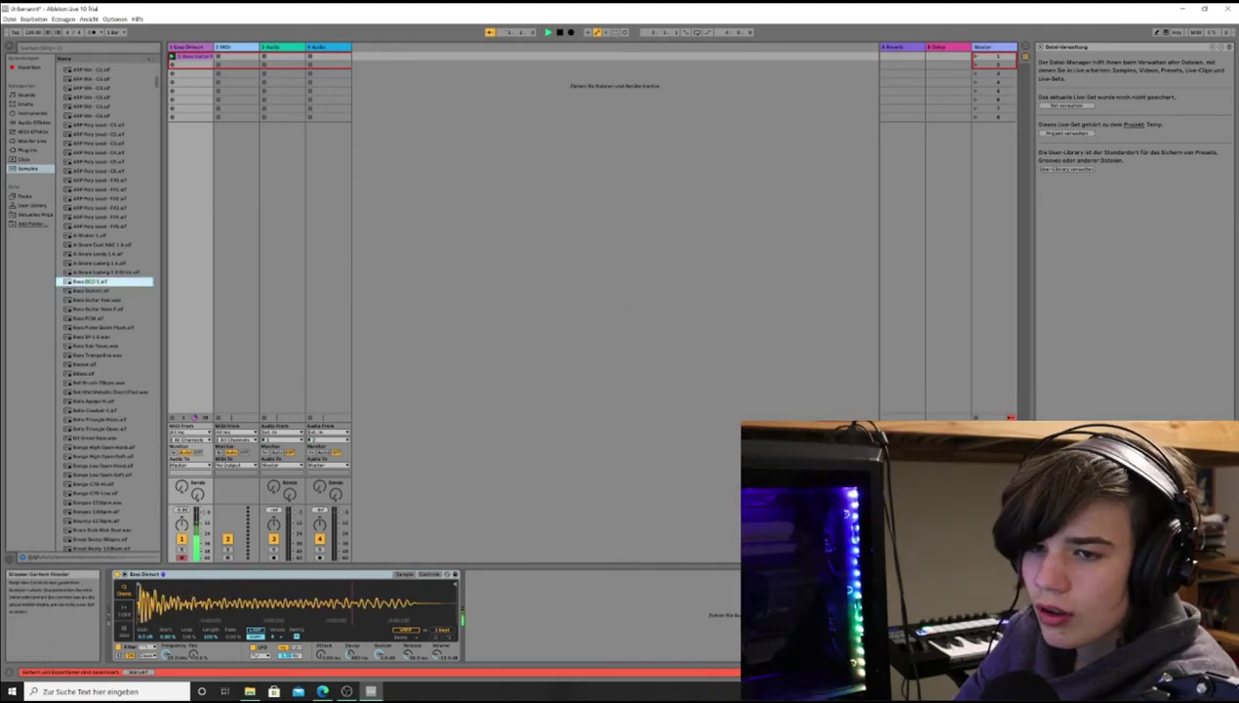
key(Return)
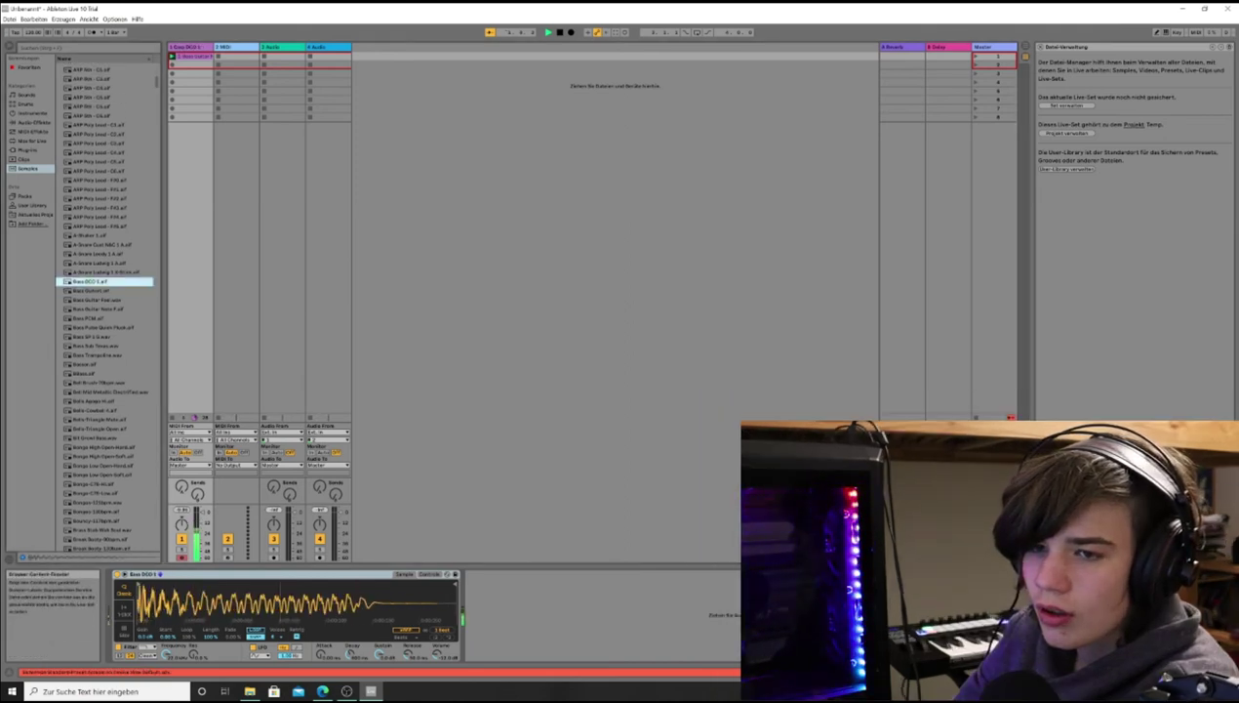
Step: Try the Bass Guitar Feel, Bass PCM.aif and following bass samples in turn as the first track's instrument
click(98, 300)
key(Return)
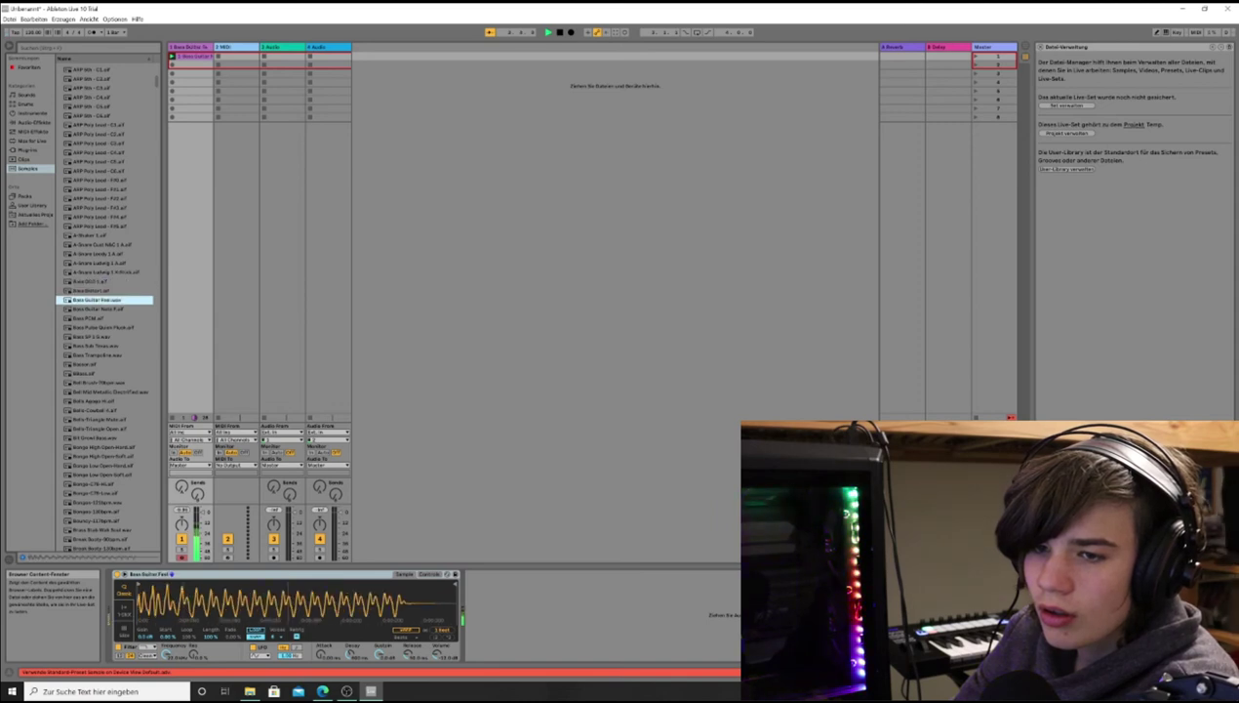
key(Down)
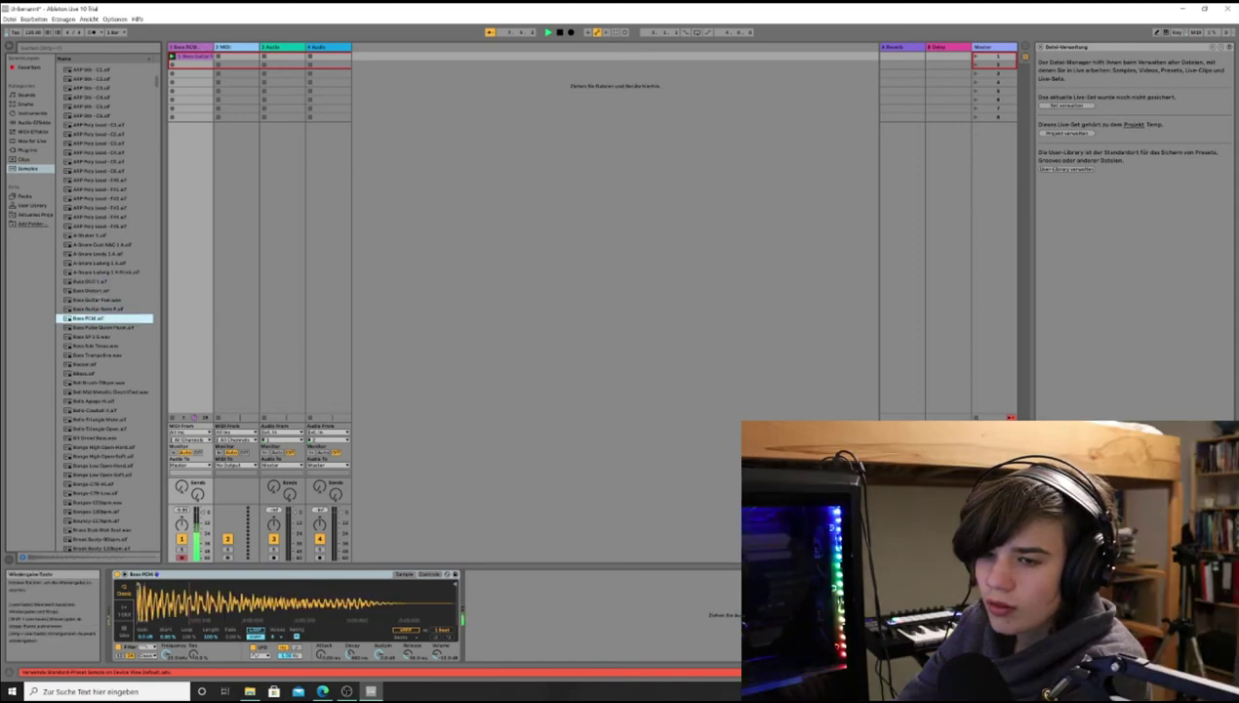
key(Down)
key(Down)
key(Return)
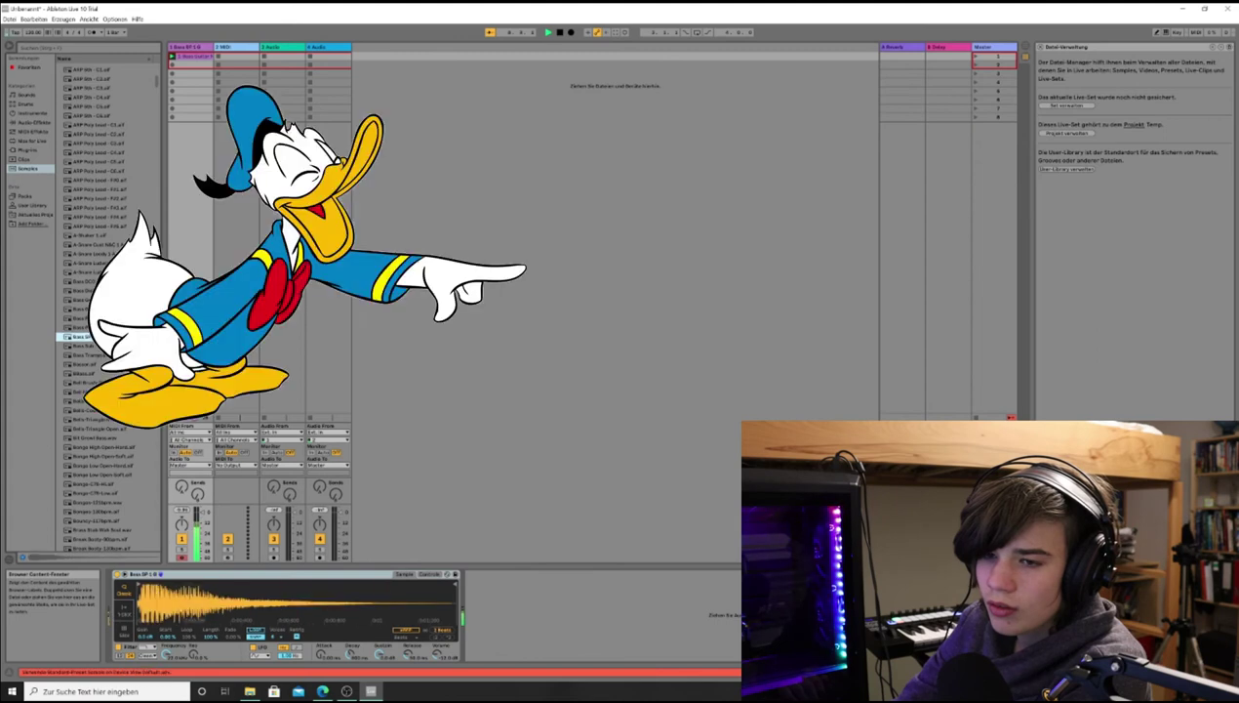
key(Down)
key(Return)
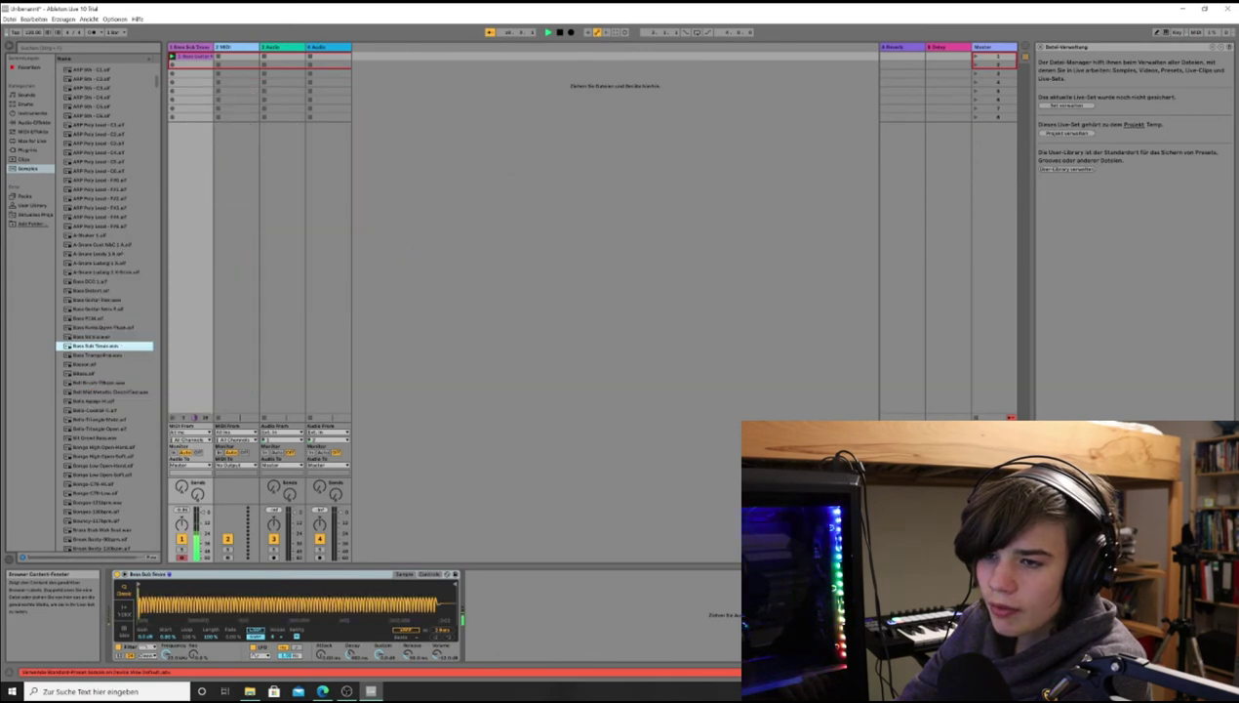
Step: Try Bass Trampoline.wav and the samples listed below it, down to the Brush loop, as the first track's instrument
key(Down)
key(Return)
key(Down)
key(Down)
key(Return)
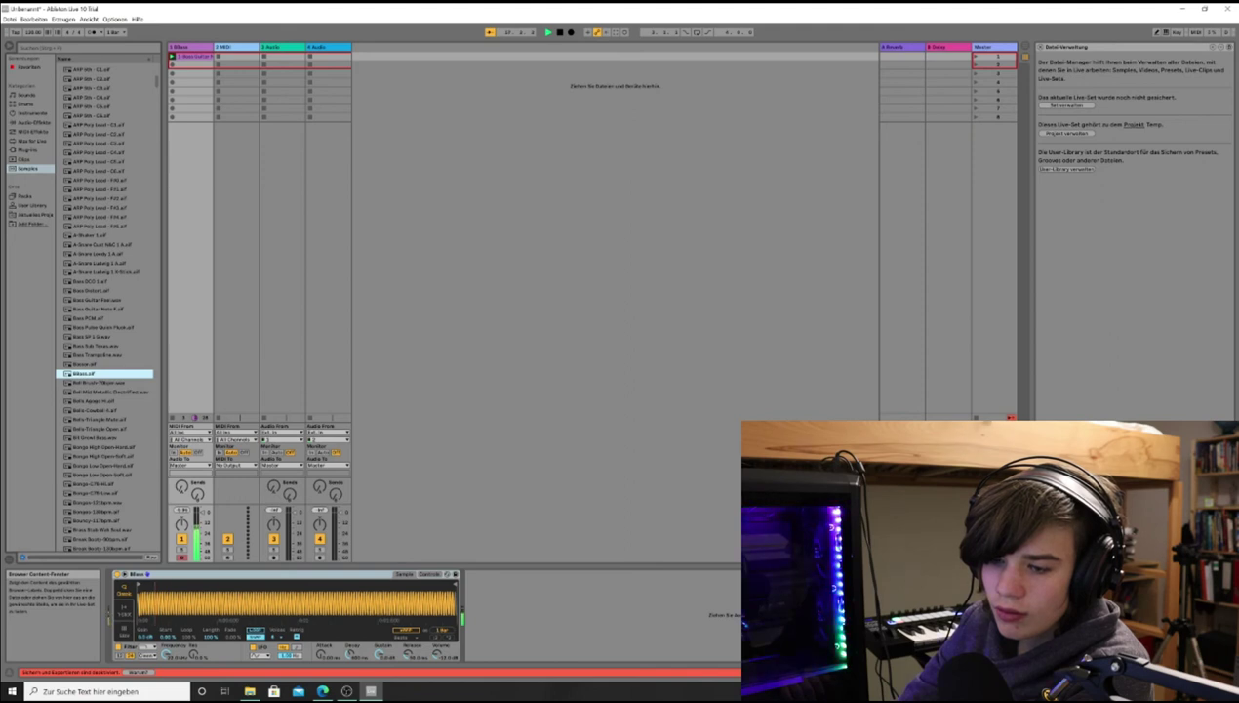
key(Down)
key(Return)
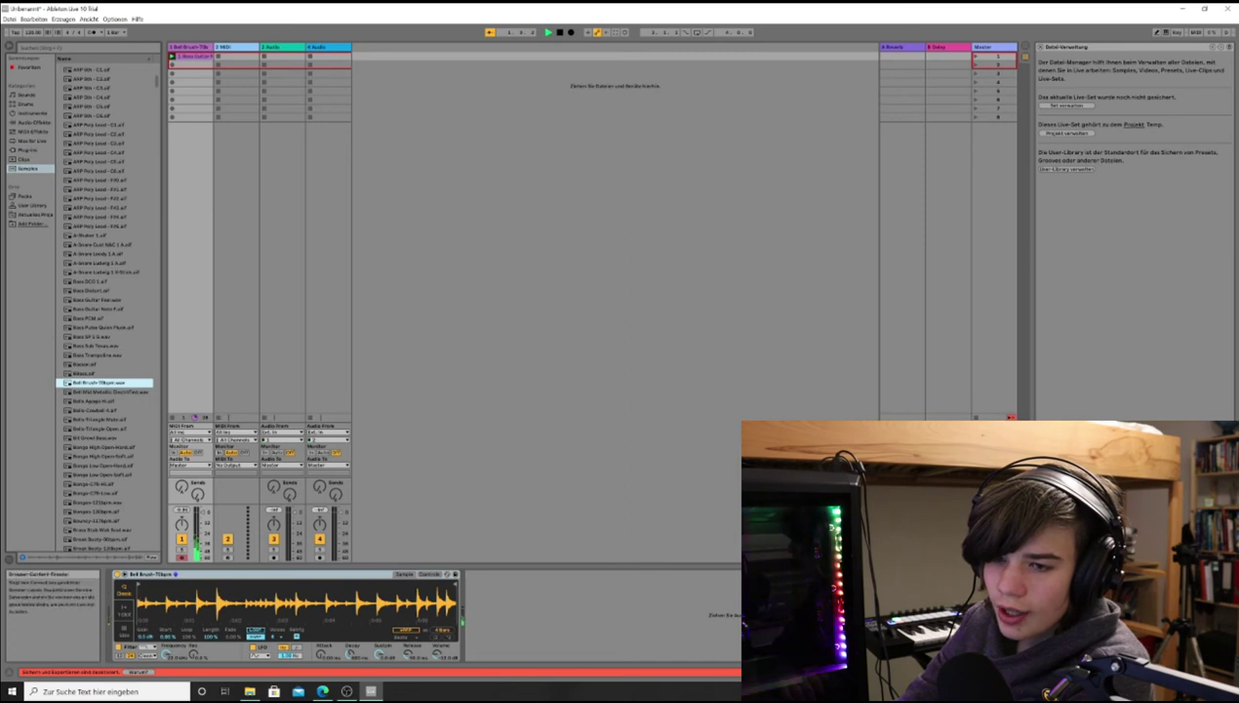
Step: Load Bass Distort.aif back onto the first track as its instrument
double_click(98, 373)
scroll(98, 376, up, 3)
double_click(98, 377)
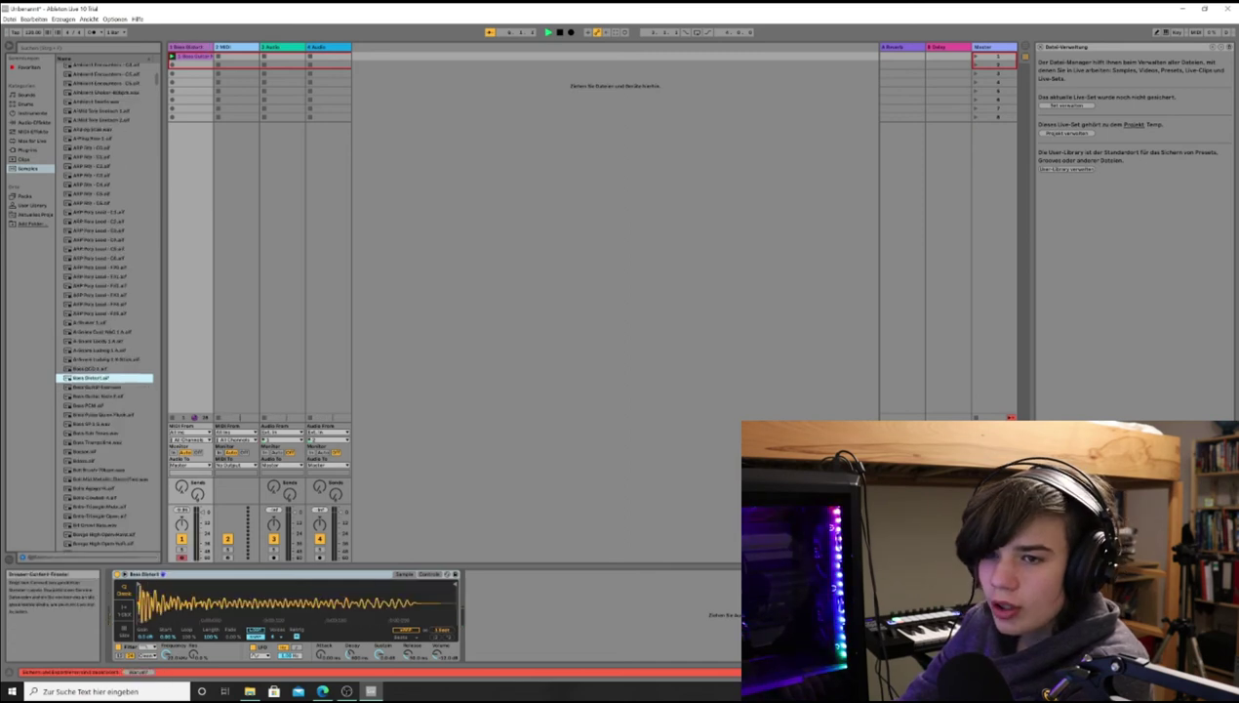
Step: Replace the E-Perc clip in the second track's first slot with the Funk Hats loop
scroll(105, 302, down, 5)
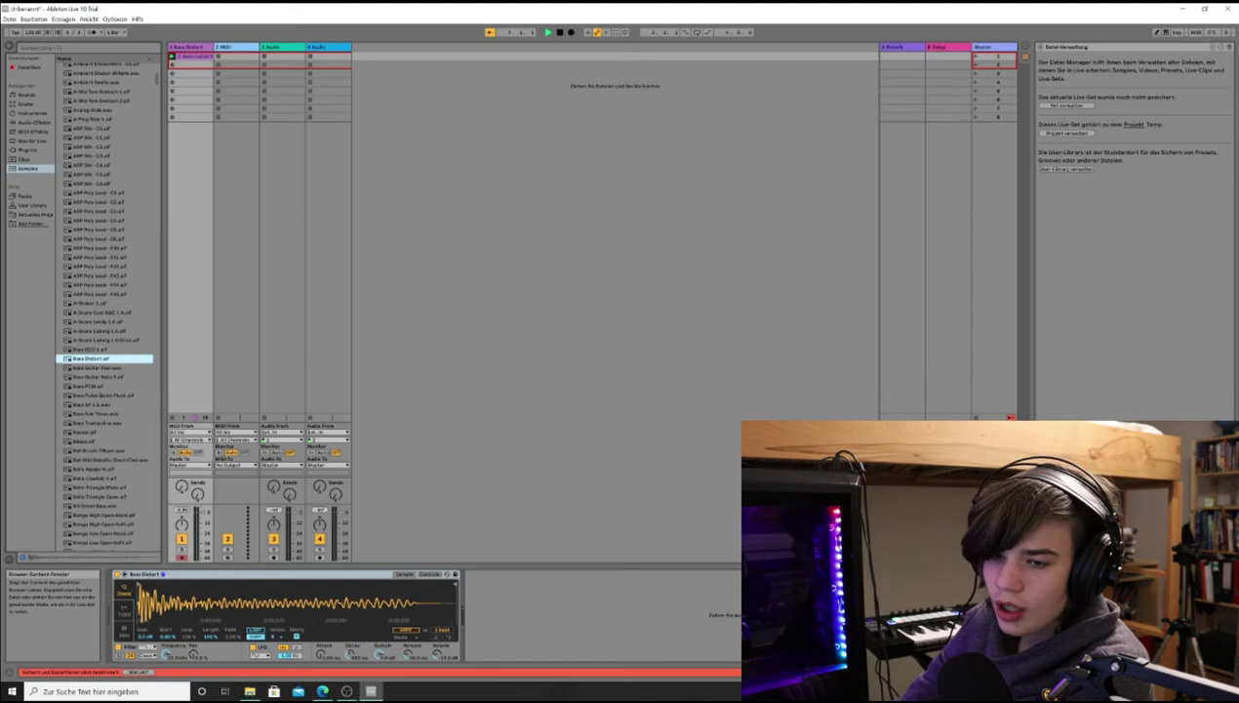
scroll(104, 302, down, 12)
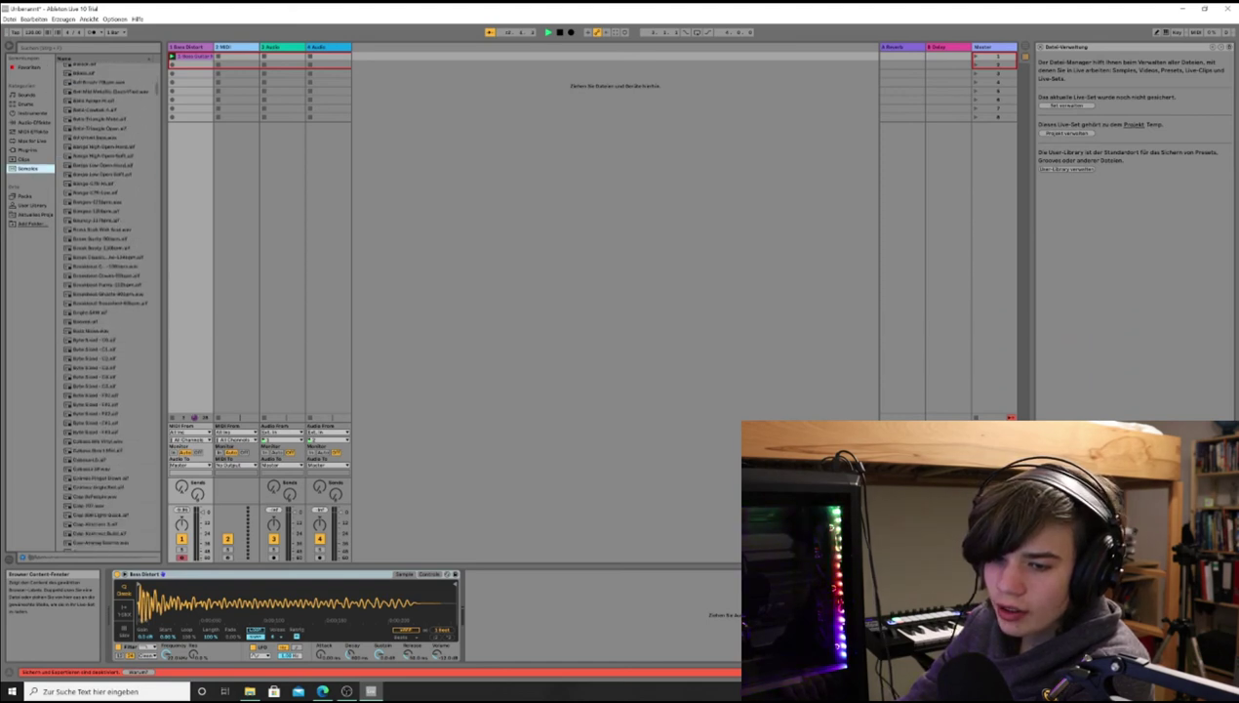
scroll(104, 303, down, 12)
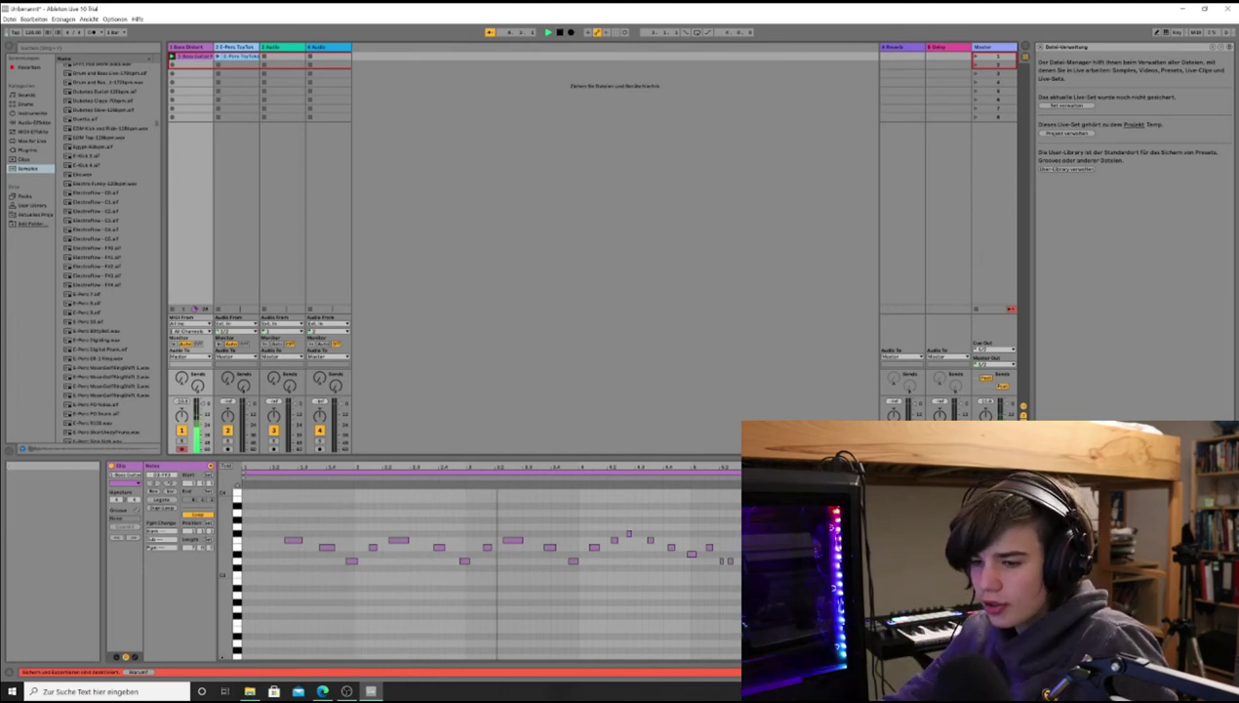
click(239, 56)
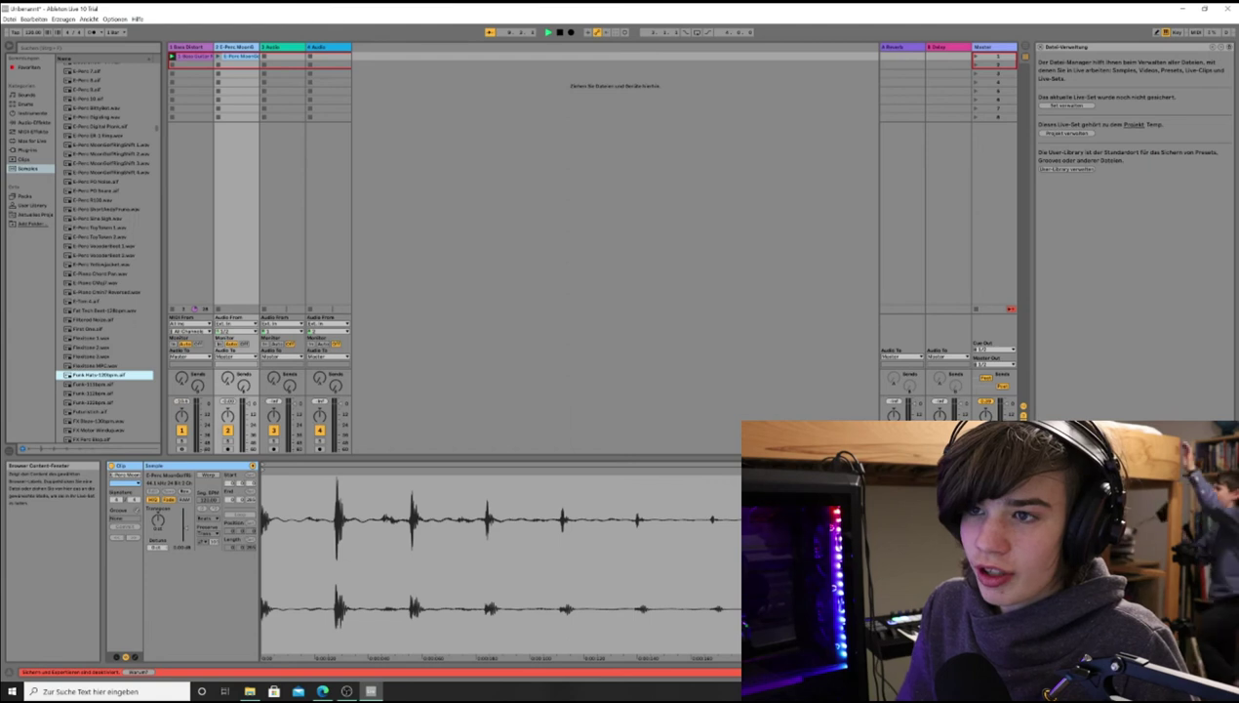
drag(98, 375, 237, 57)
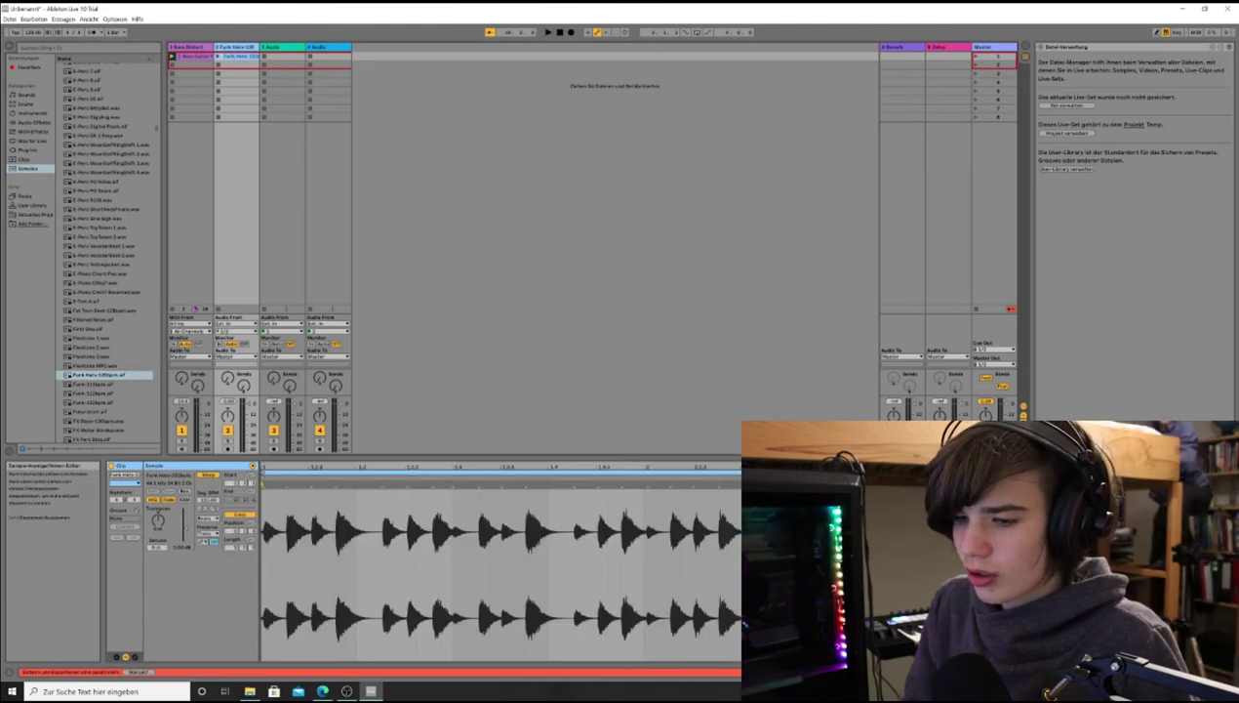
click(512, 574)
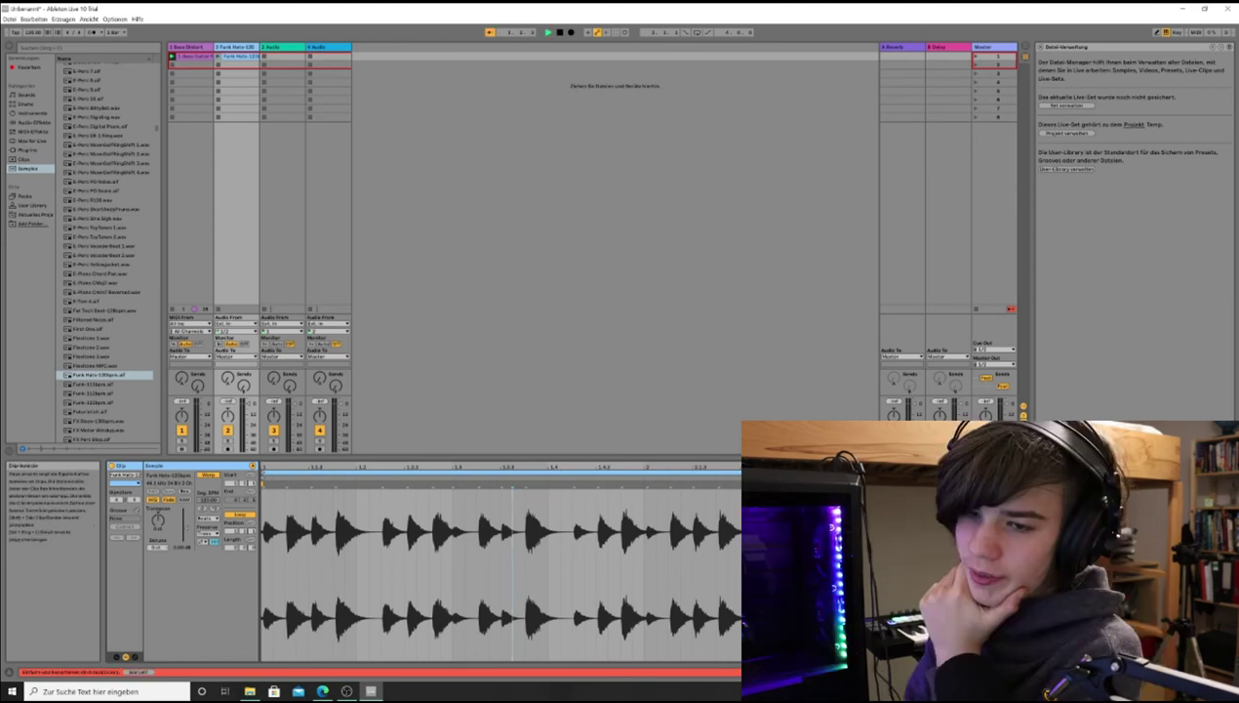
Step: Try GrandPiano samples in the second track's first slot and select the opening part of the waveform
scroll(108, 292, down, 10)
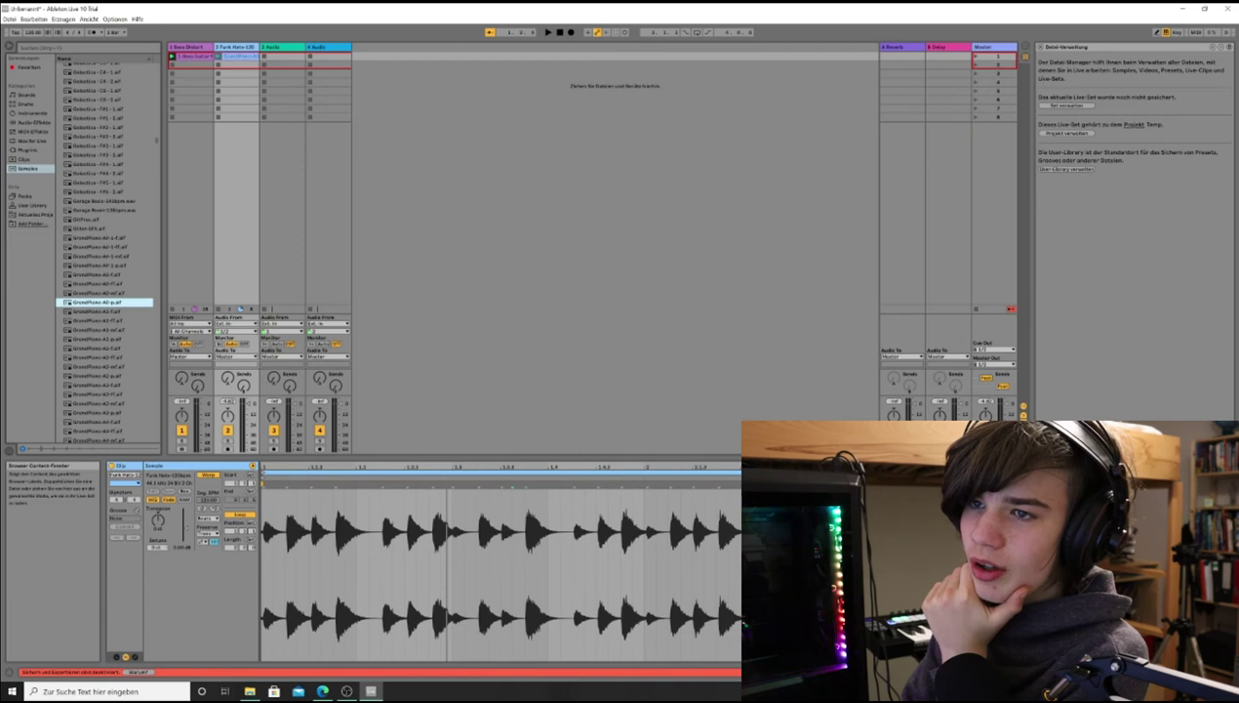
drag(98, 303, 238, 56)
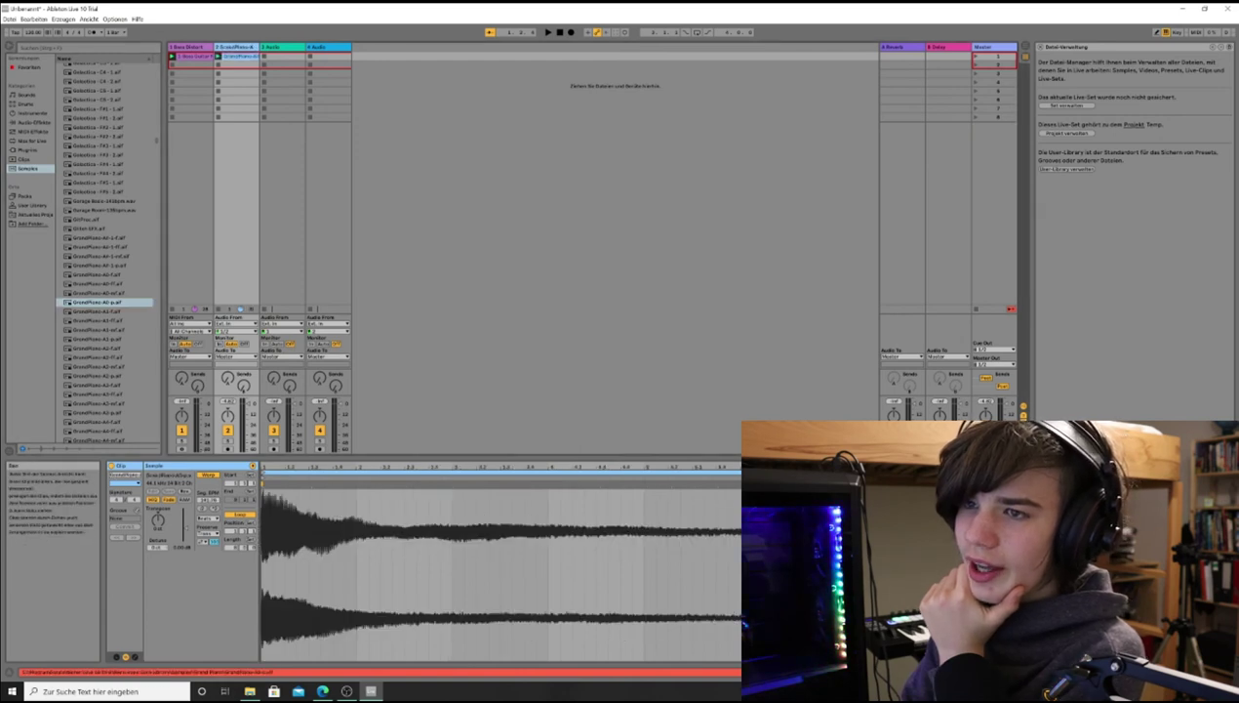
click(218, 57)
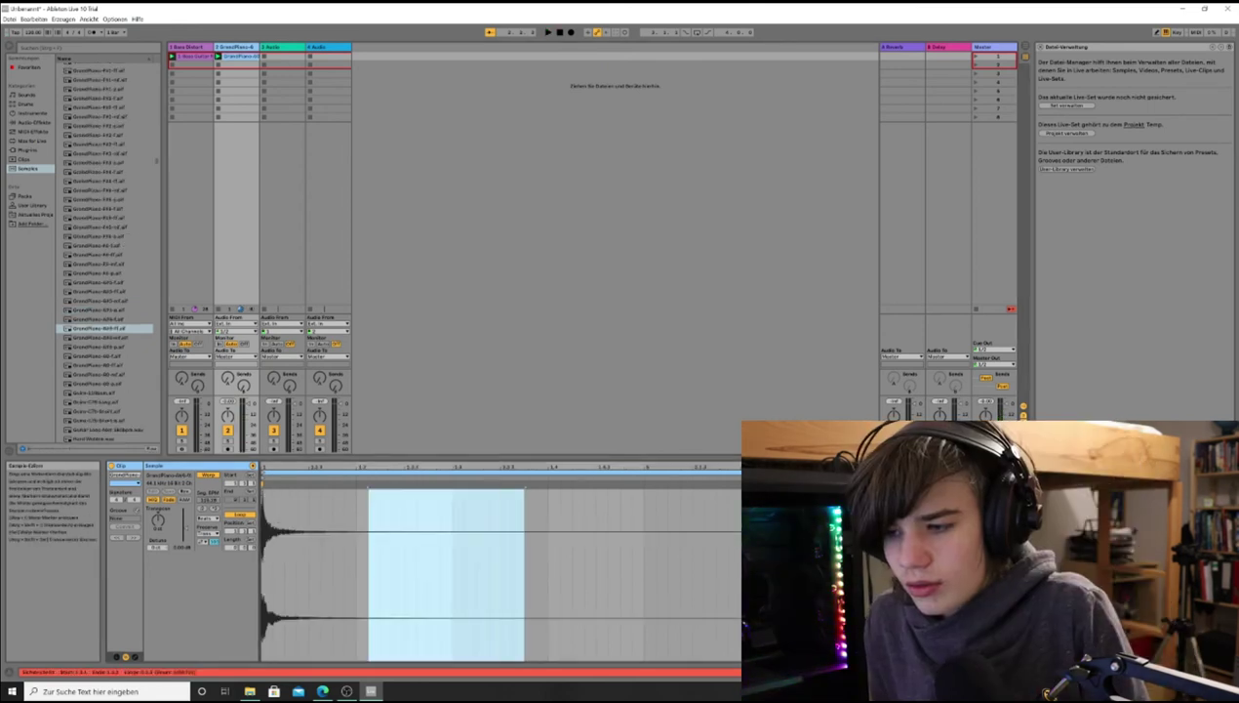
click(368, 489)
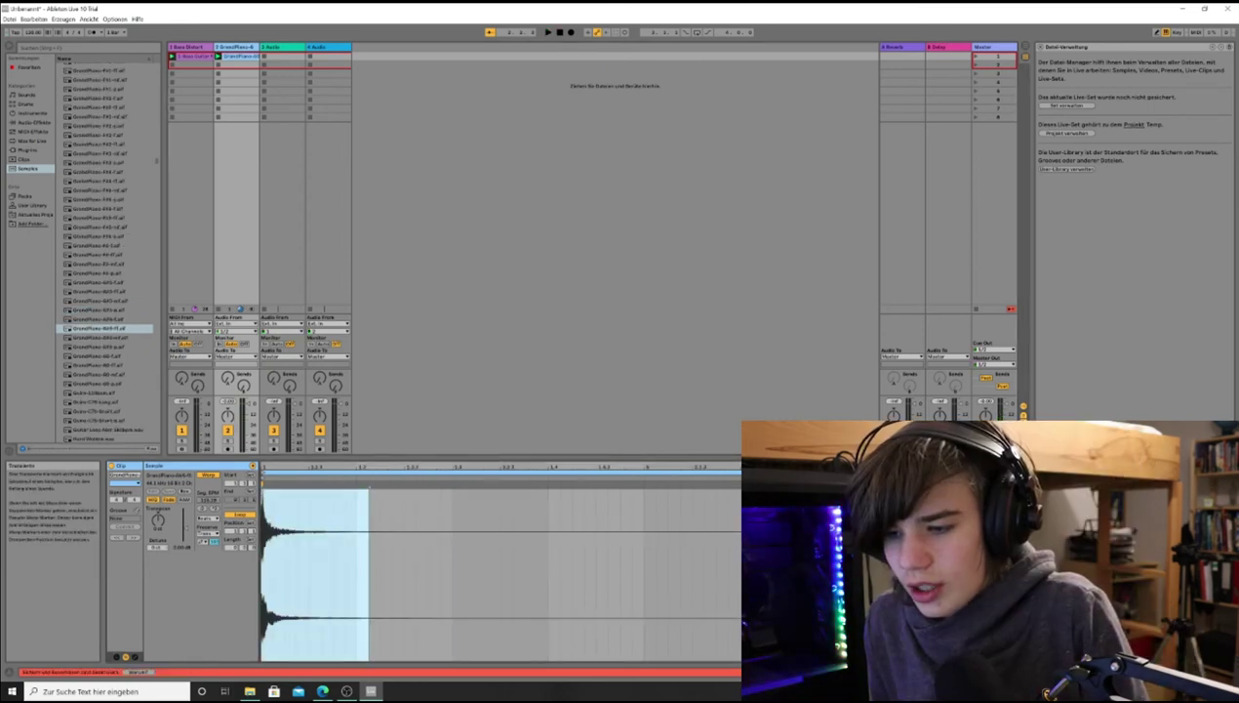
drag(369, 571, 261, 570)
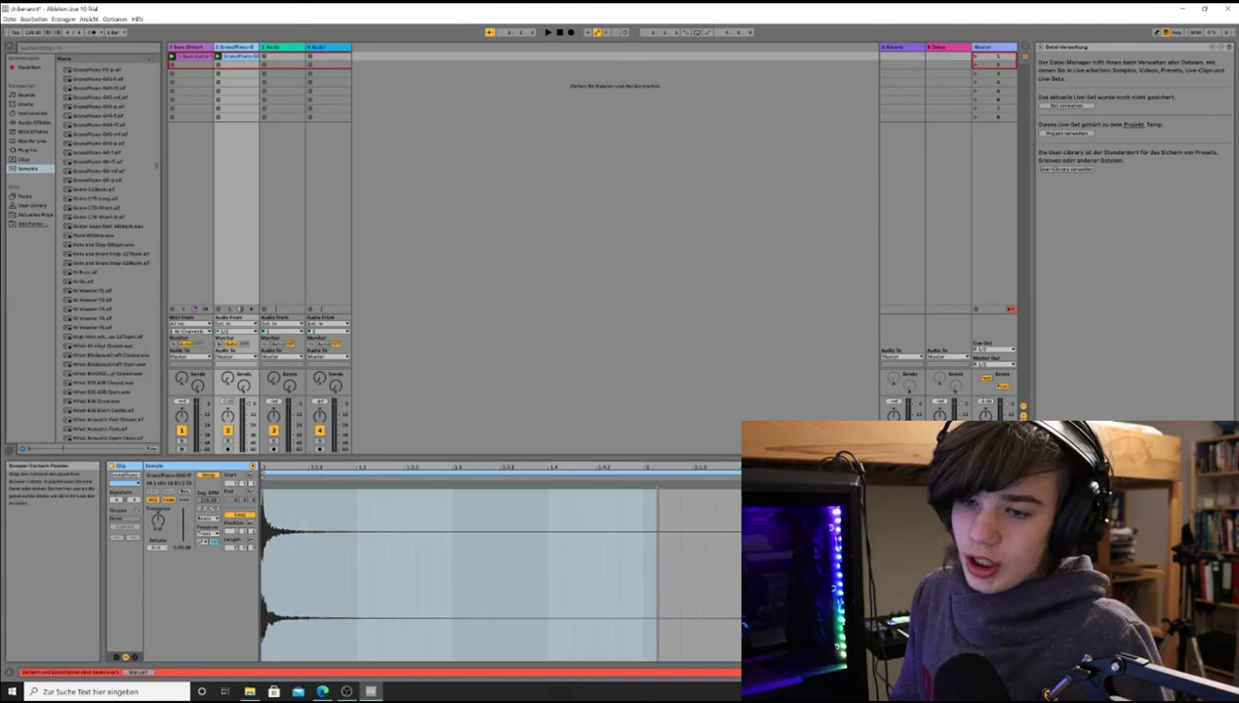
Step: Browse past the hi-hat samples and try an Infected Bass sample in the second track's first slot
scroll(107, 292, down, 5)
scroll(107, 253, down, 12)
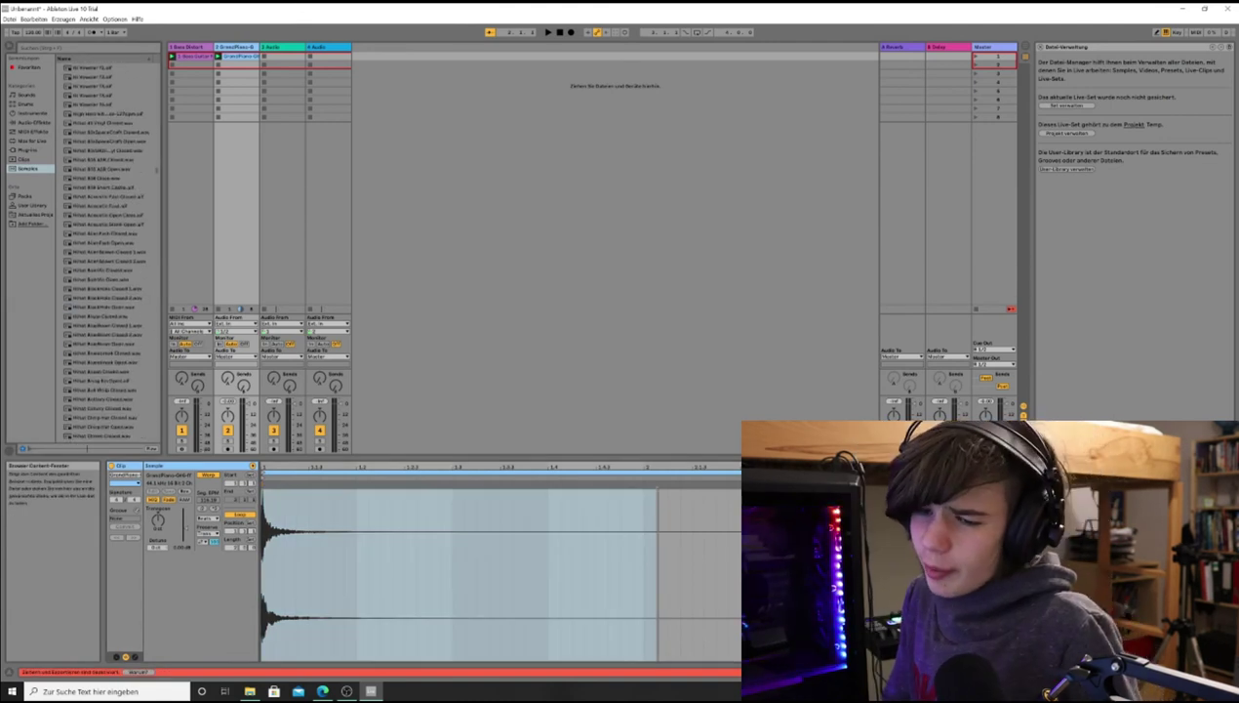
scroll(107, 254, down, 15)
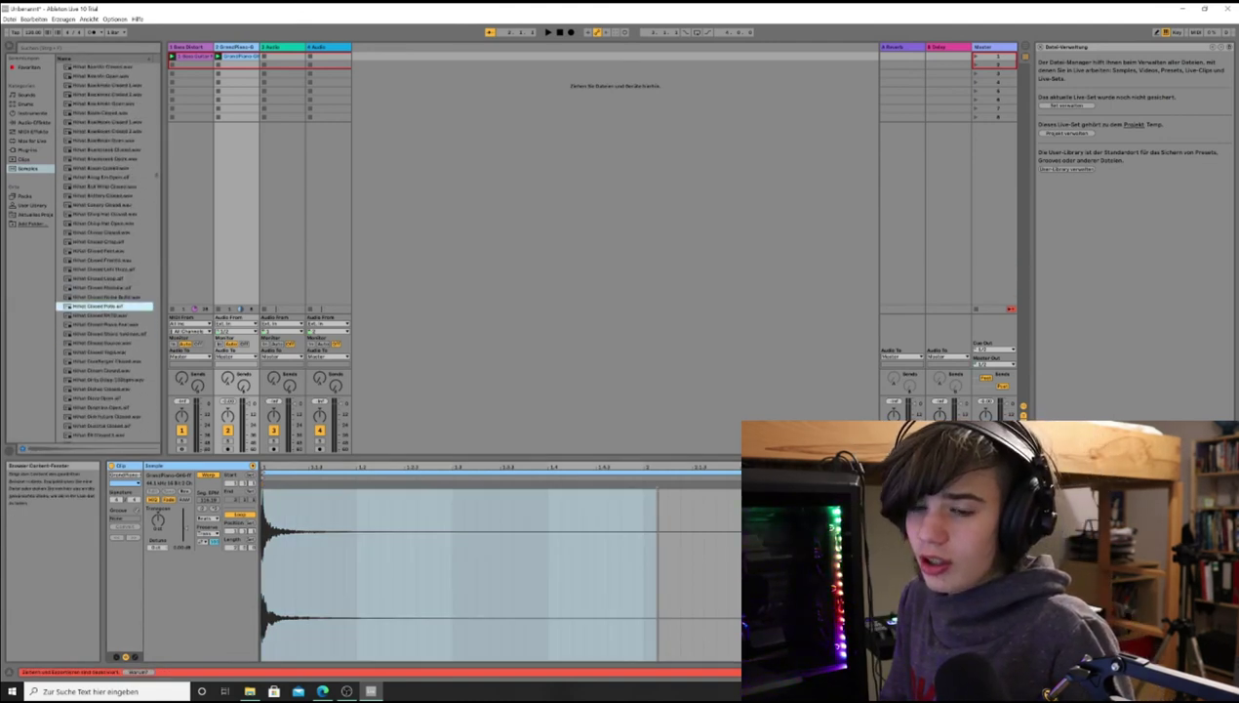
scroll(108, 253, down, 10)
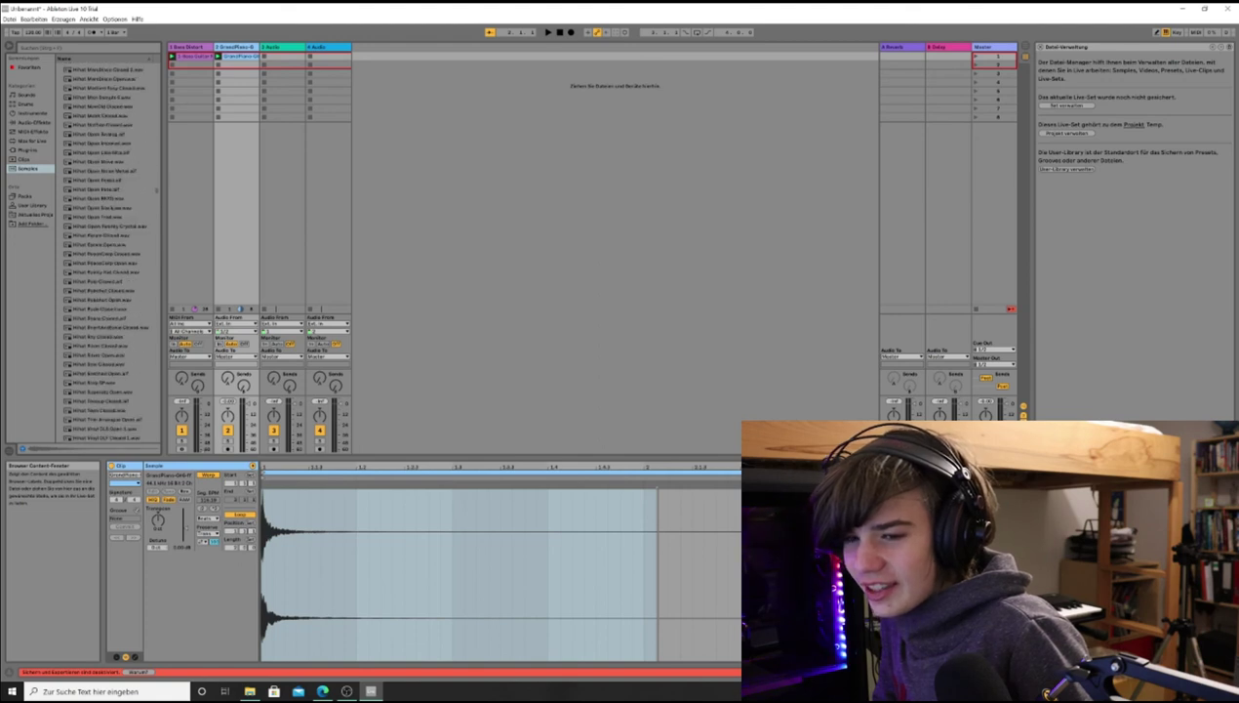
scroll(107, 253, down, 8)
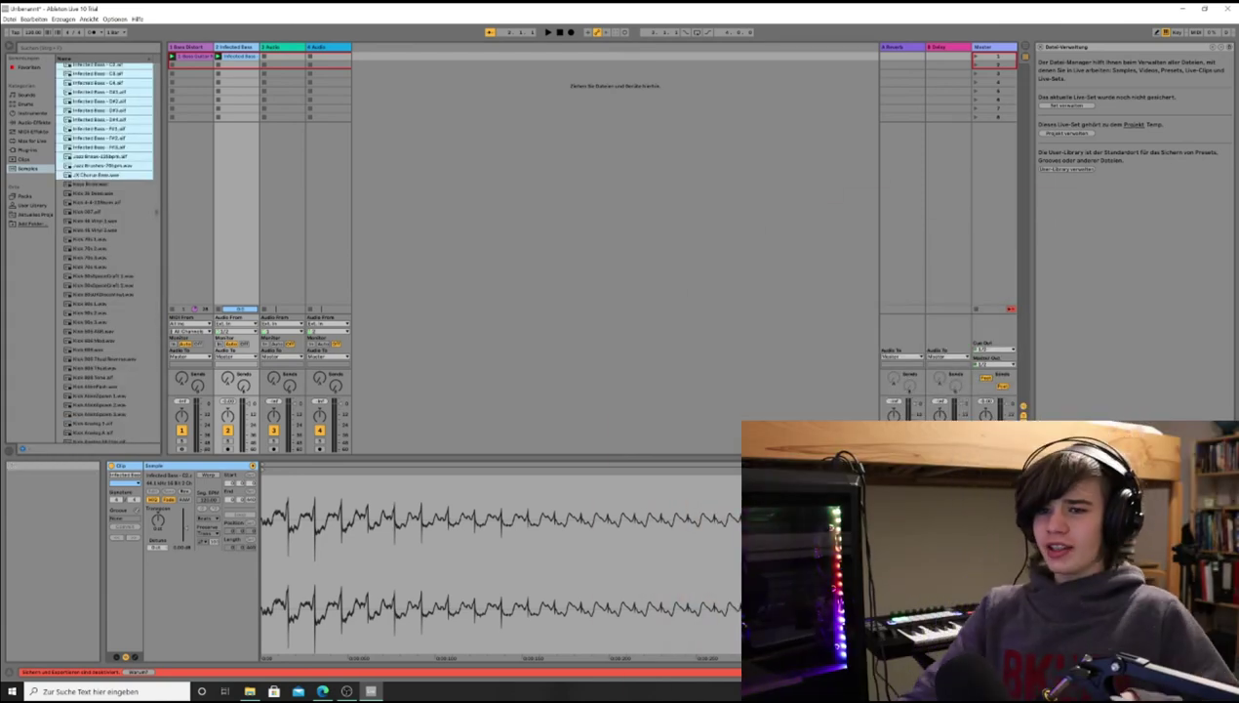
click(615, 215)
scroll(107, 215, up, 1)
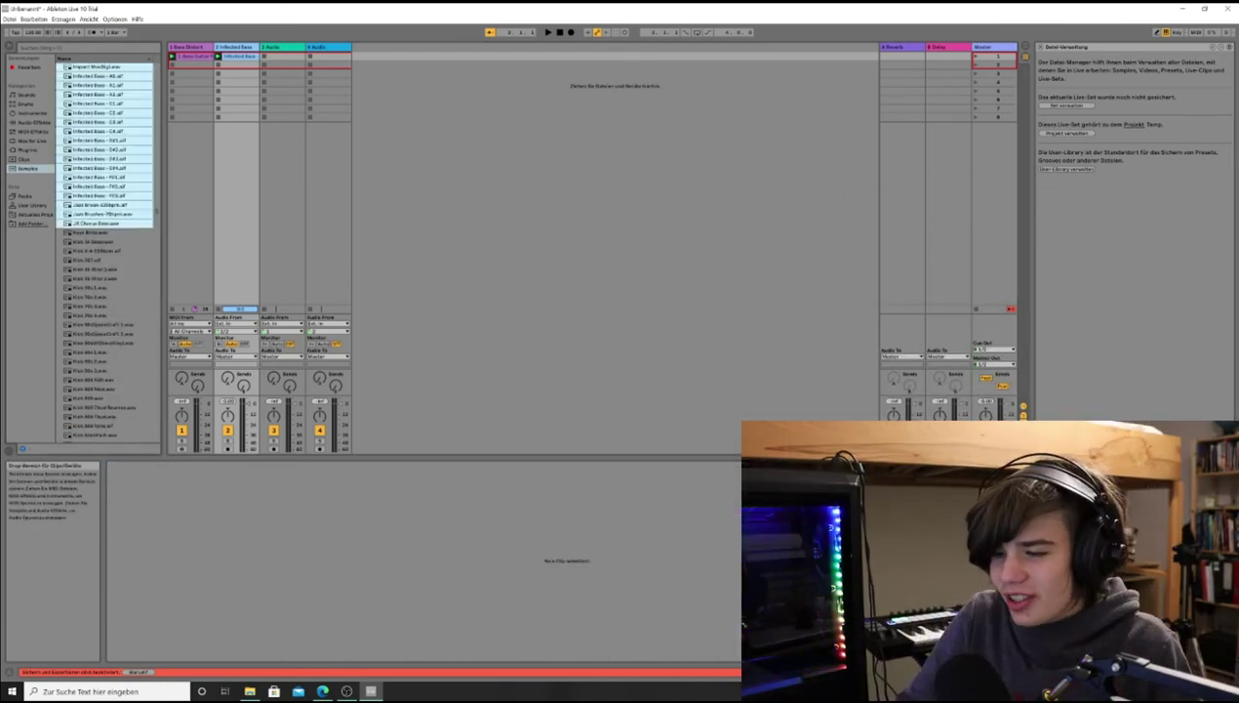
Step: Replace the second track's clip with the Impact sample listed just above the Infected Bass samples
scroll(107, 211, up, 5)
click(97, 212)
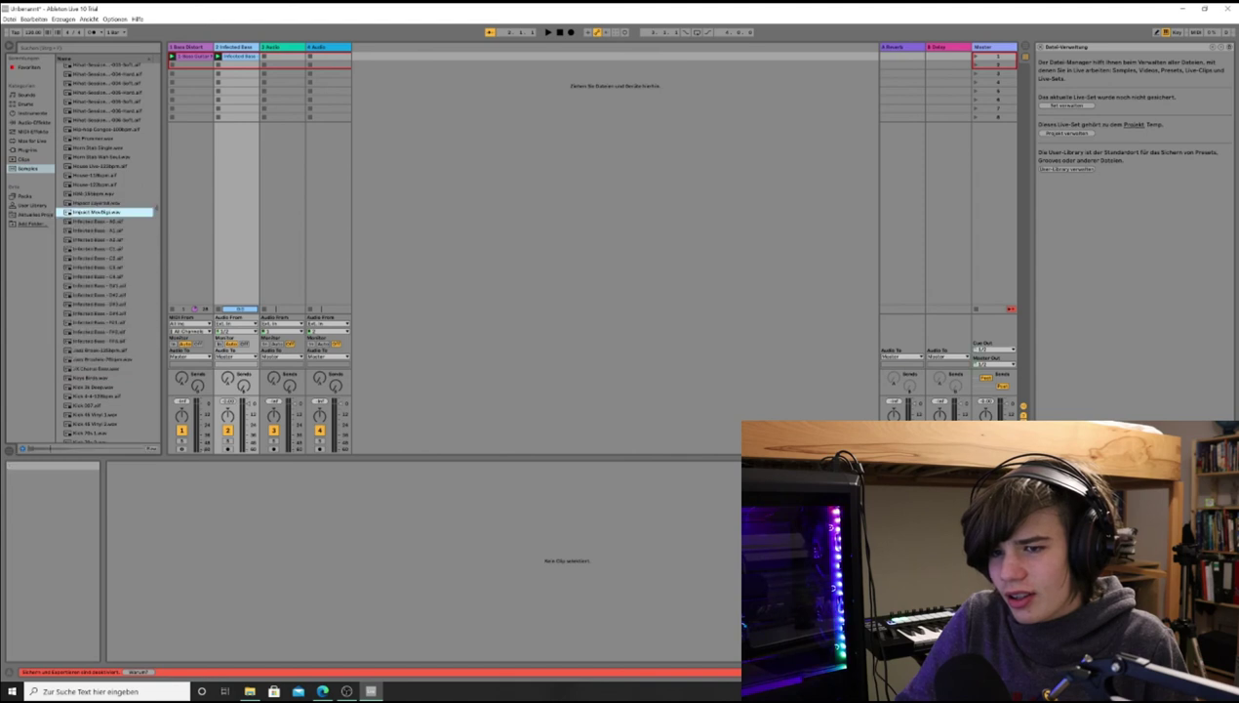
scroll(108, 234, up, 2)
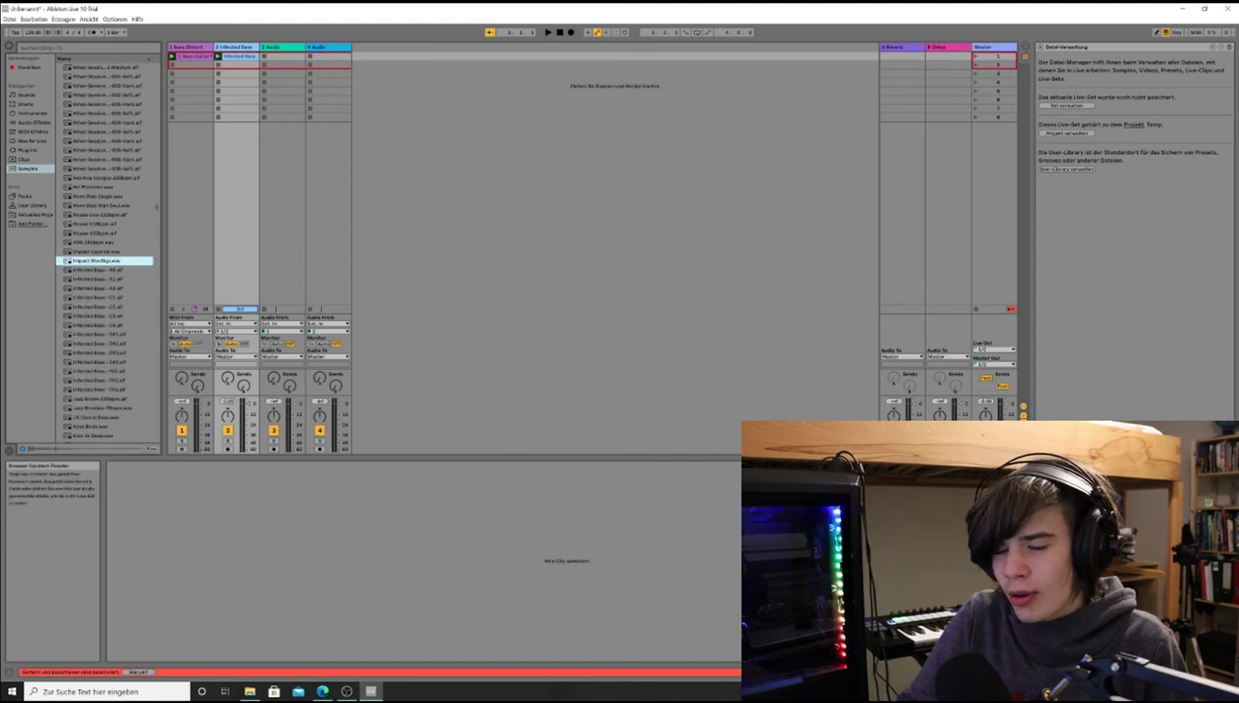
double_click(97, 260)
Step: Audition hi-hat samples further up the list and load an A-Mid Tom sample into the second track's first slot
scroll(98, 261, up, 6)
click(103, 250)
scroll(103, 252, up, 5)
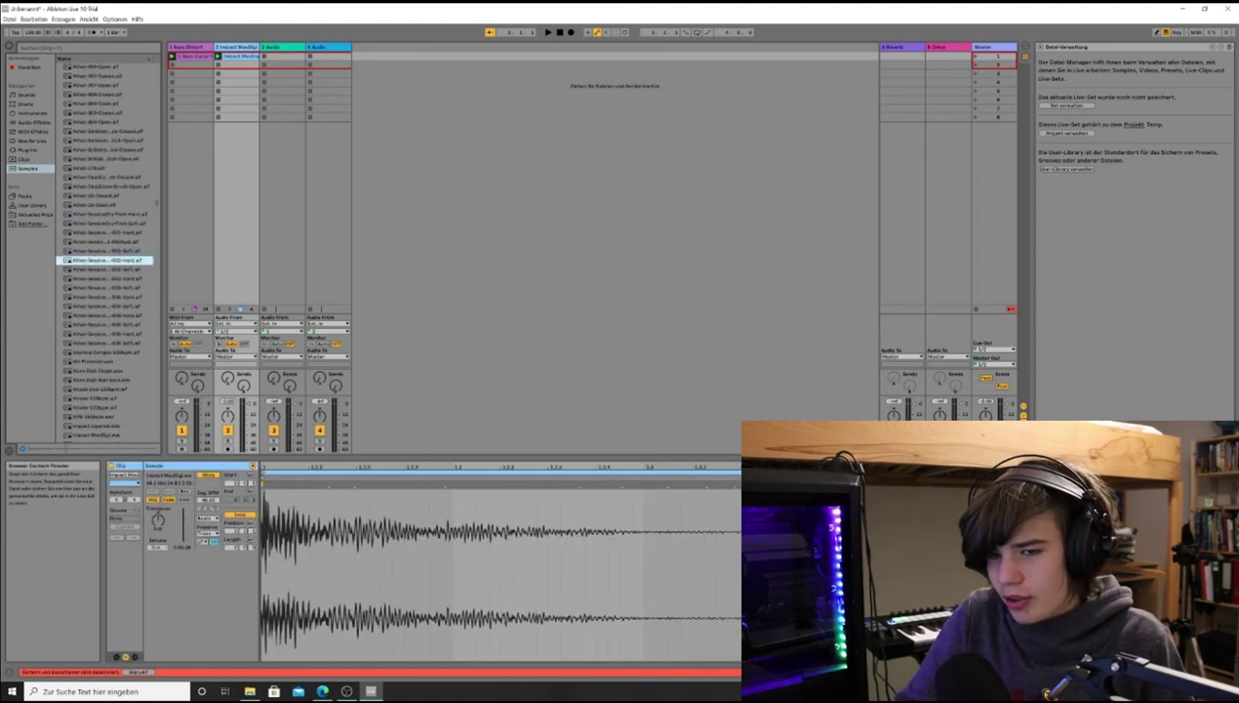
click(103, 286)
scroll(103, 287, up, 1)
scroll(102, 304, up, 10)
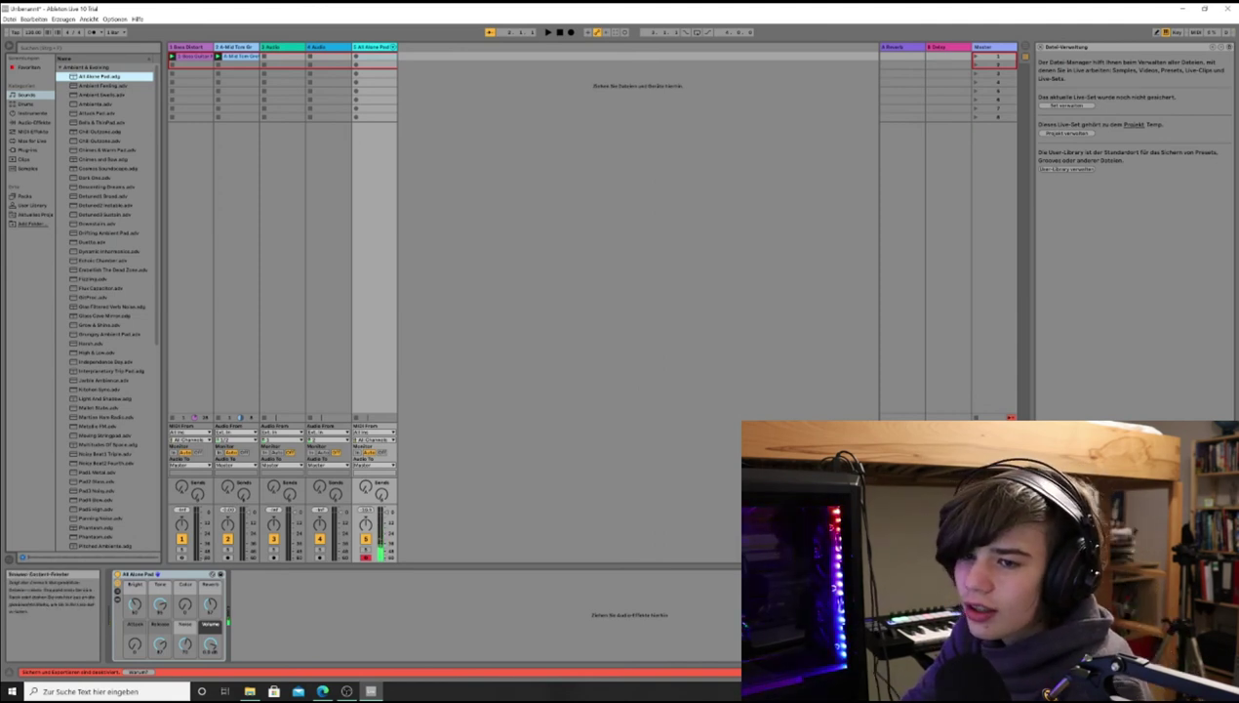
Step: Try the Echoic Chamber.adv and Duality.adv ambient presets as the fifth track's instrument
click(103, 261)
key(Return)
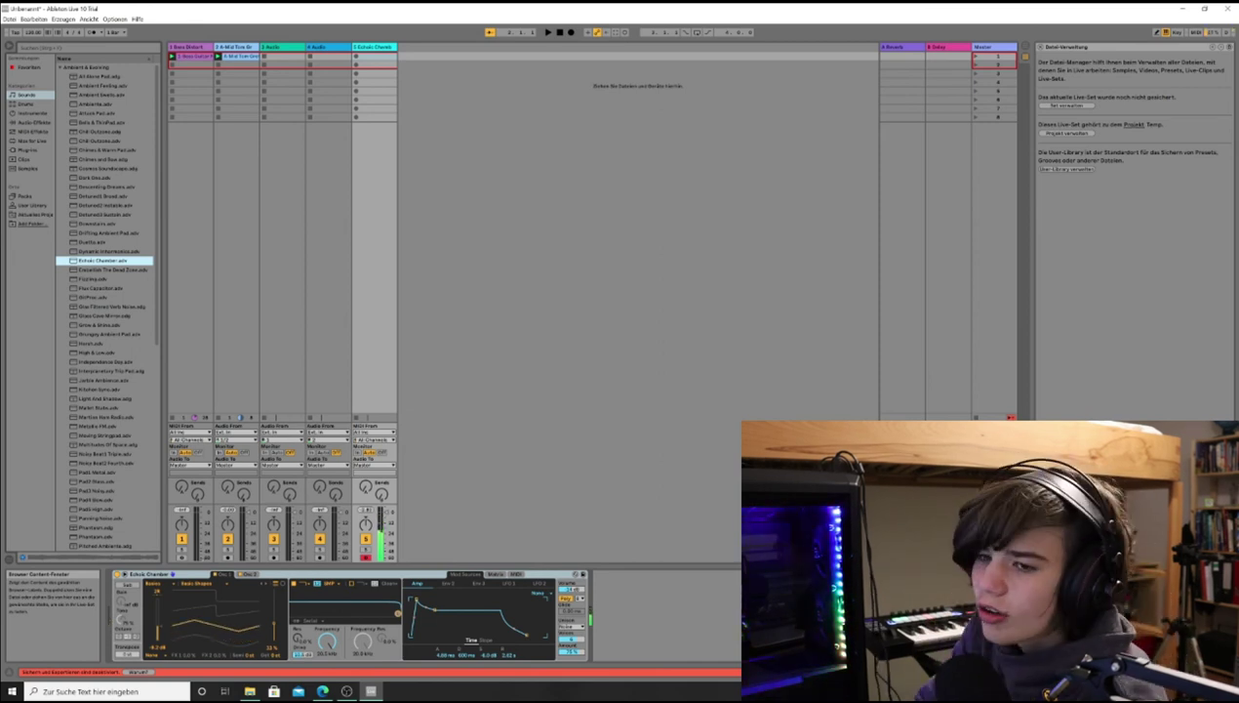
click(93, 242)
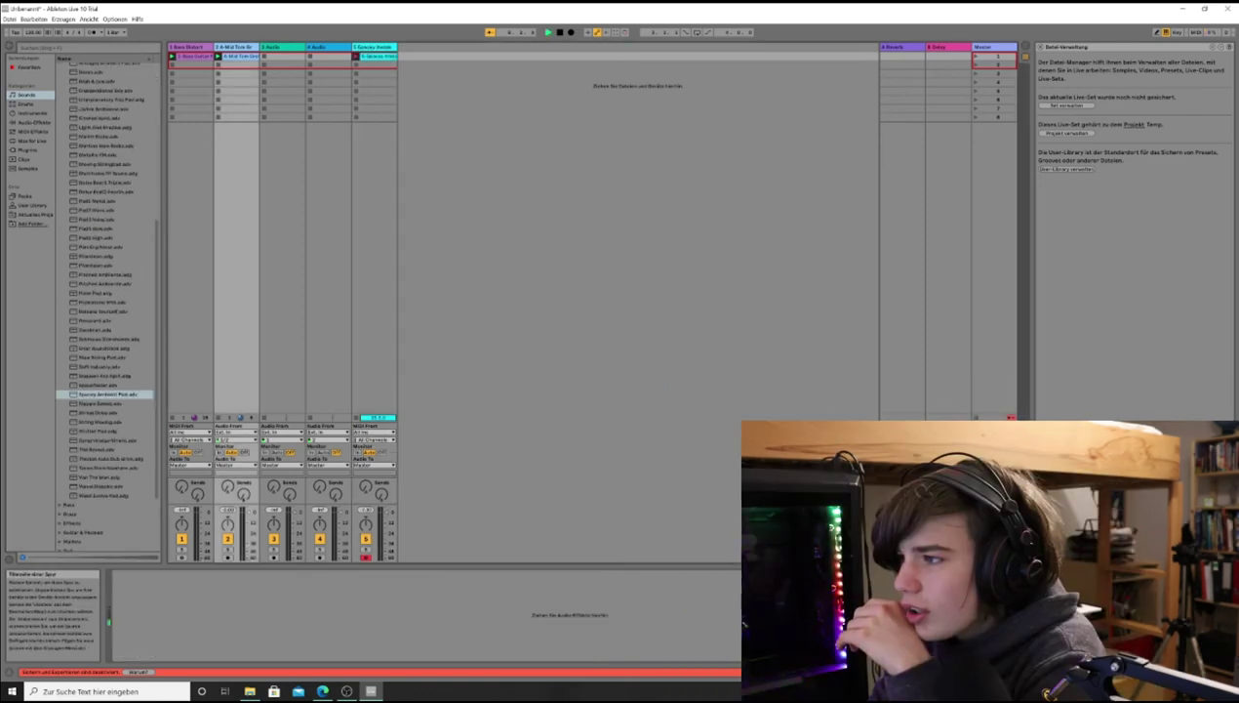
Step: Inspect the effects on the Delay and Reverb return tracks and return to the instrument tracks
click(946, 47)
click(899, 47)
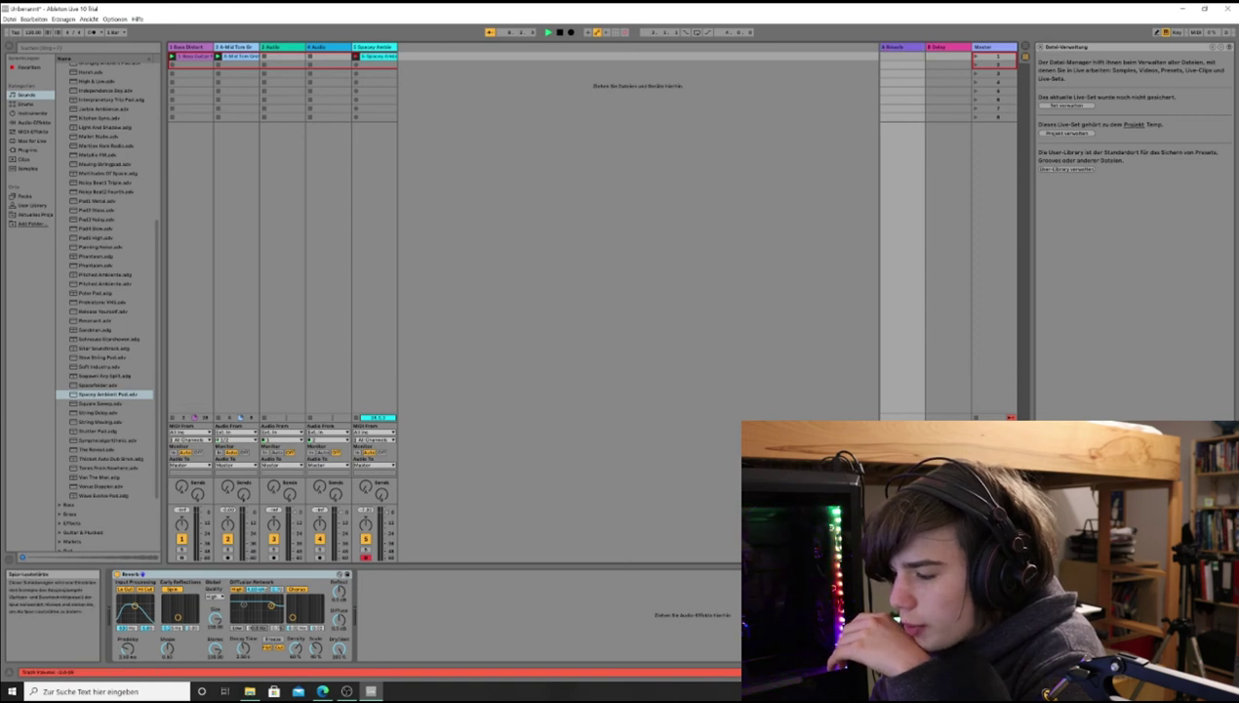
scroll(109, 292, up, 10)
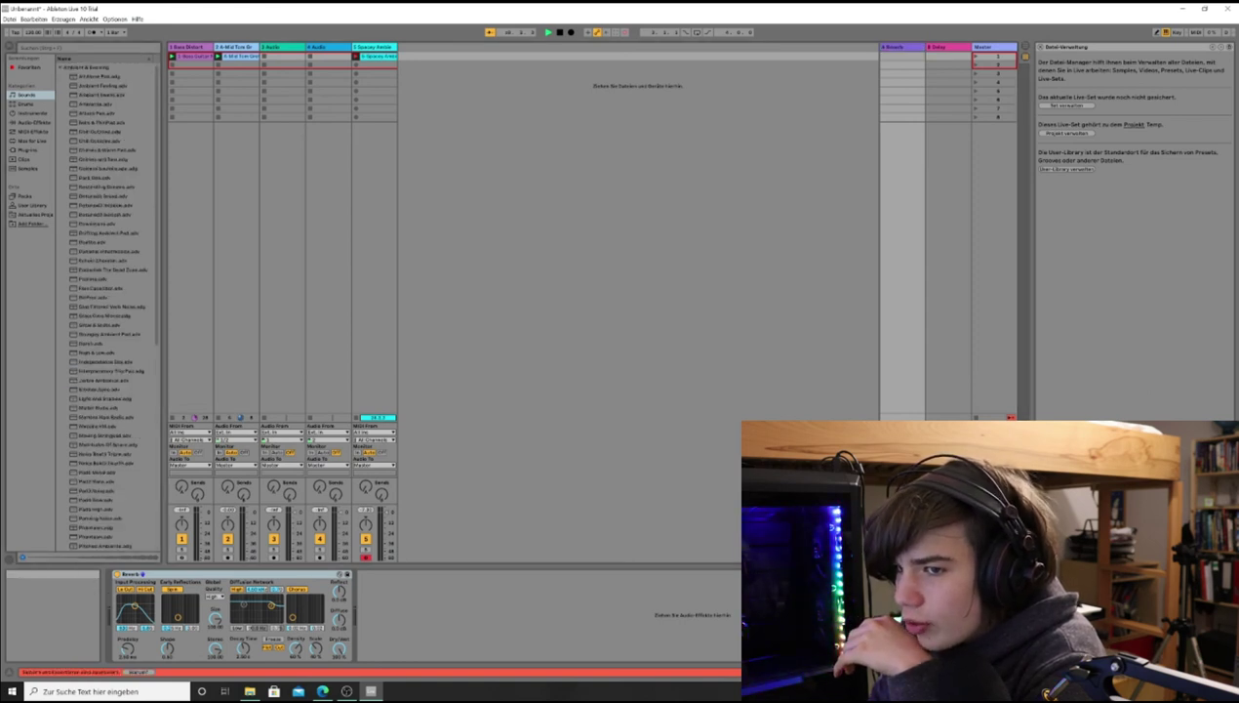
click(188, 47)
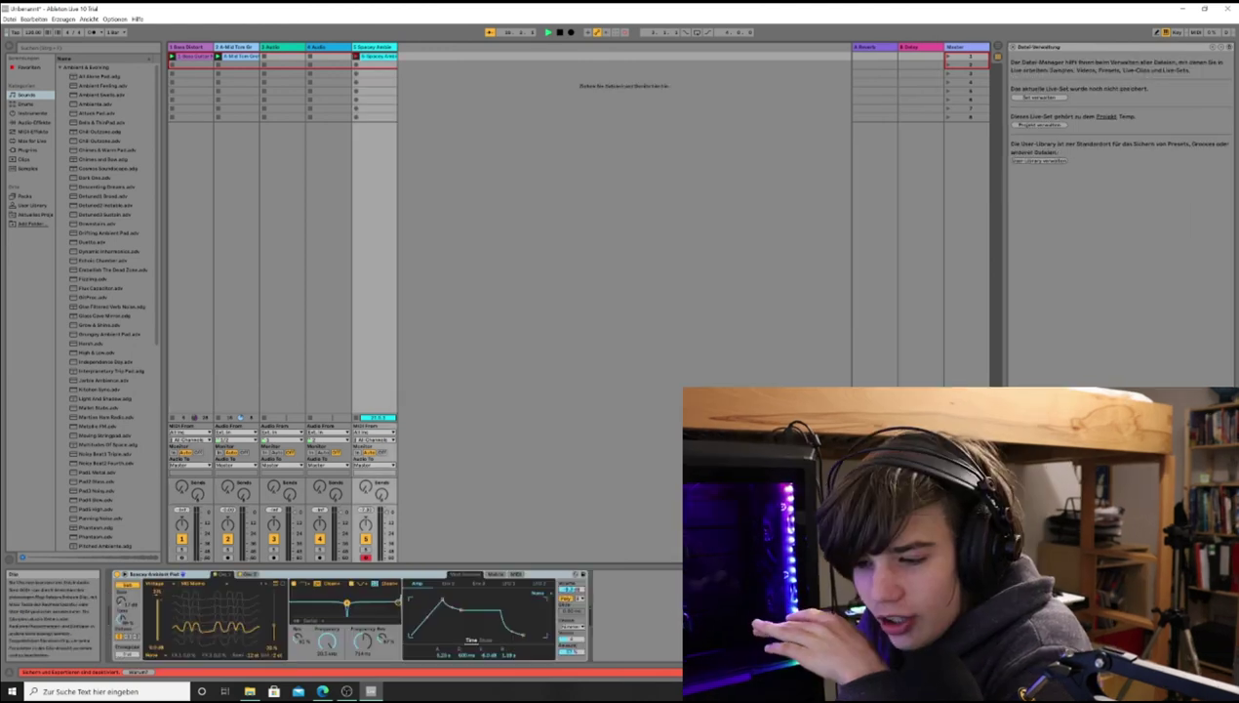